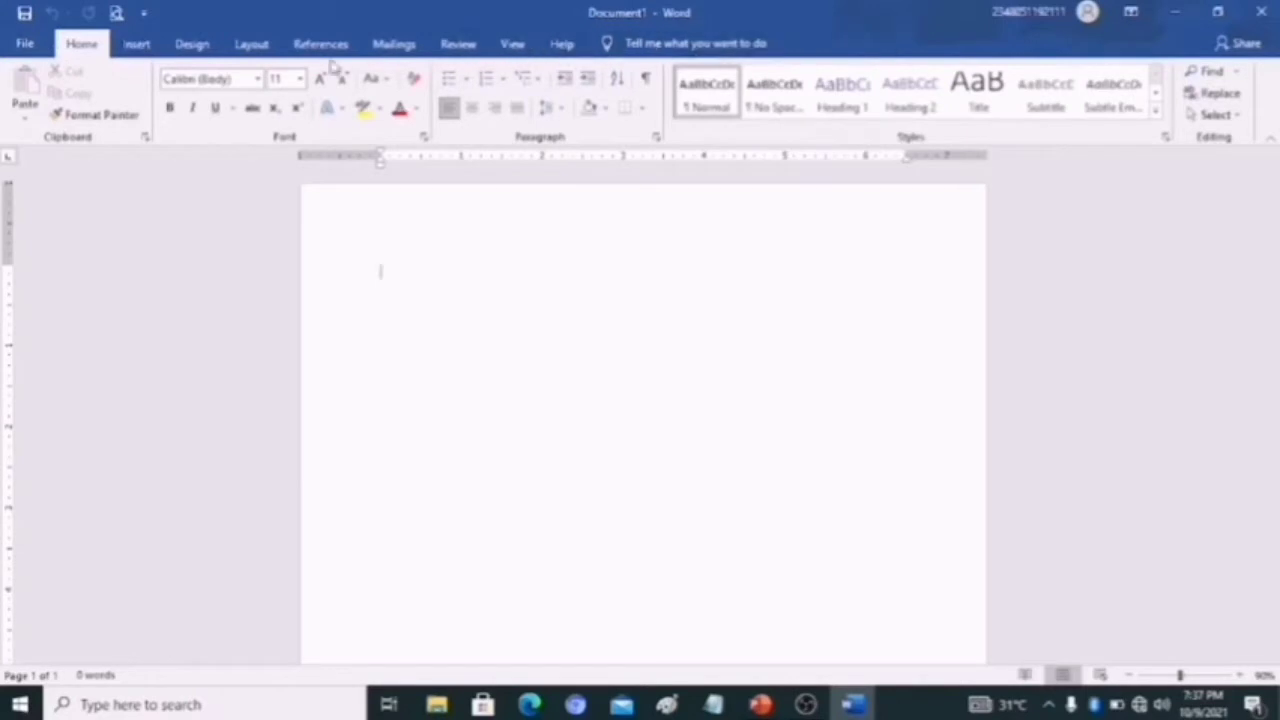
- Draw a table about 6.9 inches wide and 4.1 inches high by hand, and divide it into three columns with two vertical lines
{"action": "left_click", "coordinate": [137, 45]}
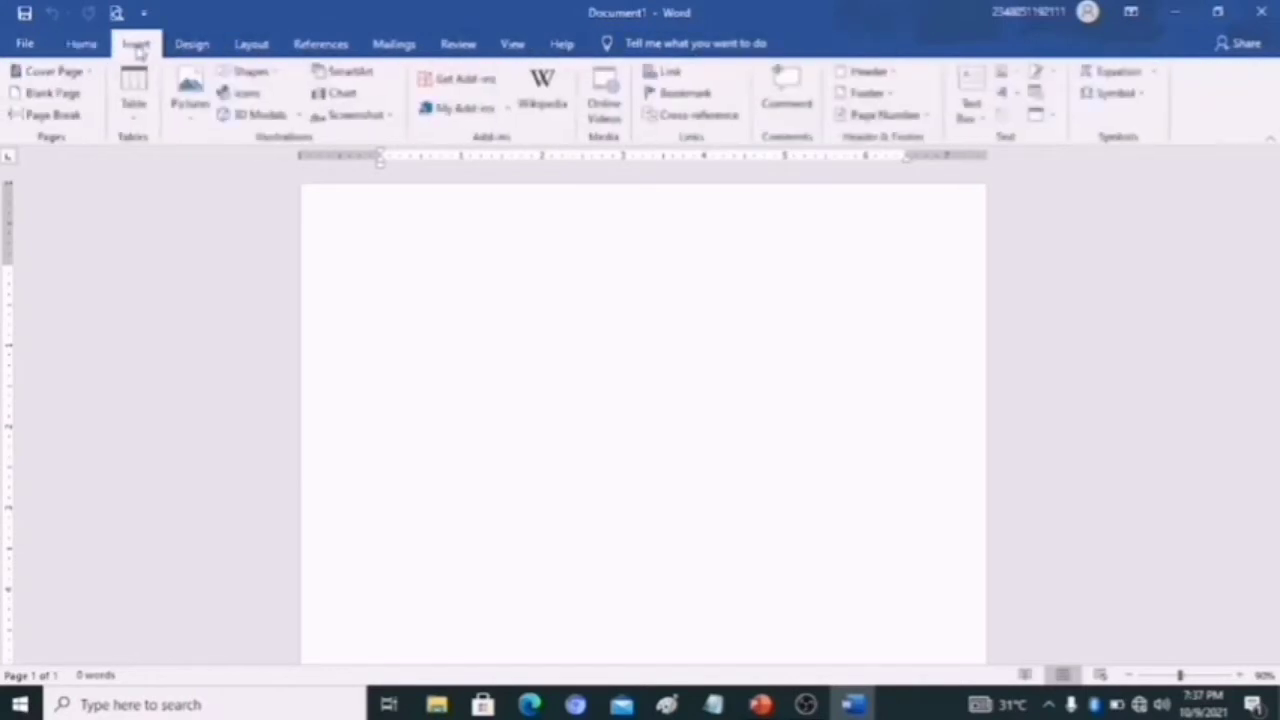
{"action": "left_click", "coordinate": [135, 105]}
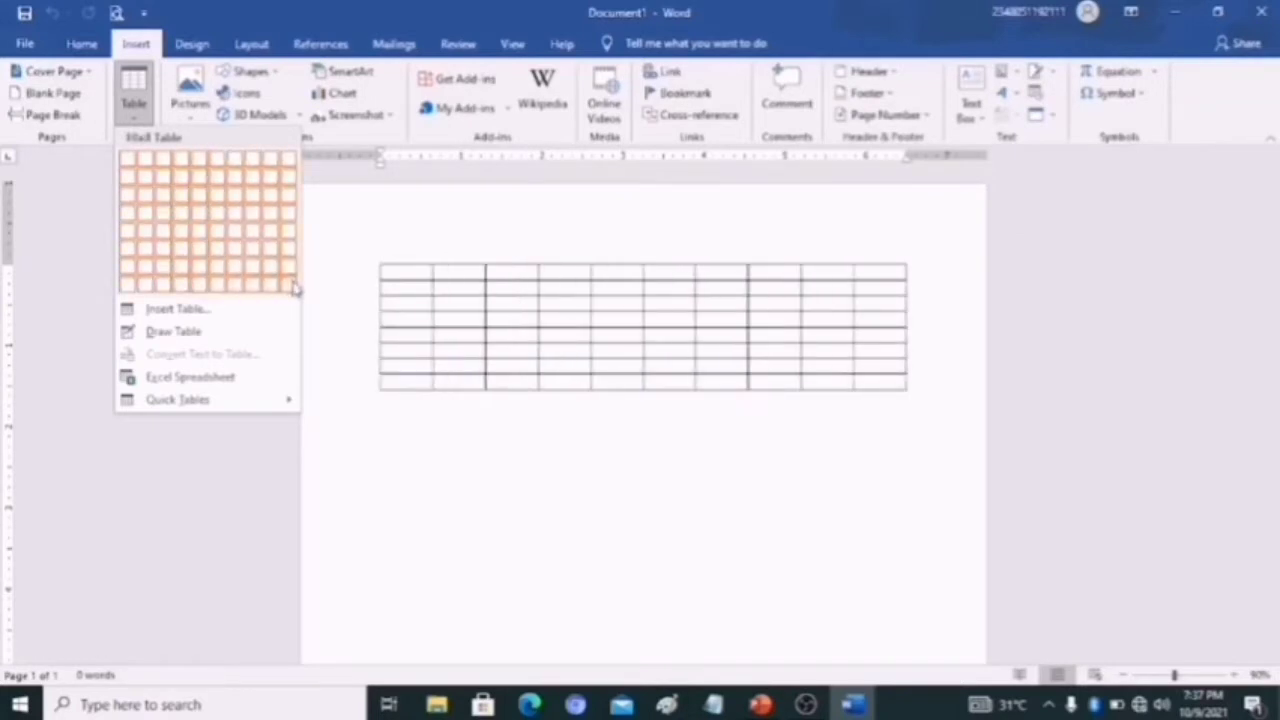
{"action": "left_click", "coordinate": [175, 332]}
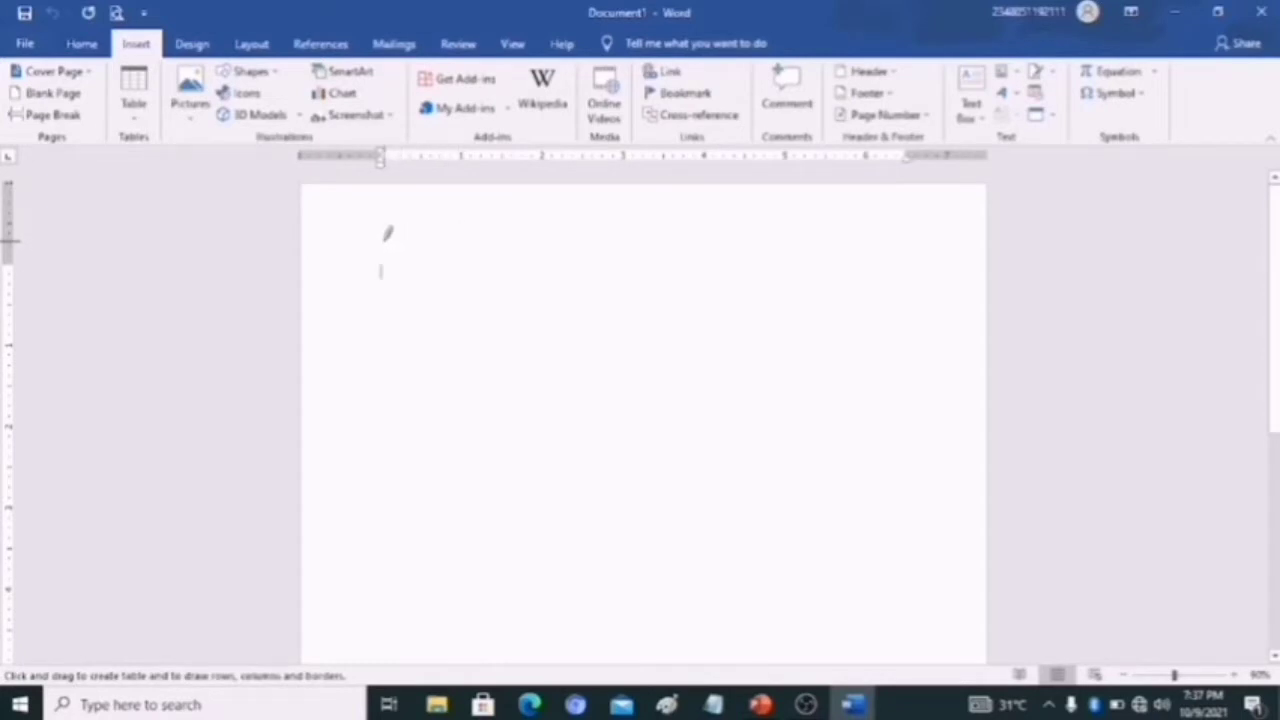
{"action": "mouse_move", "coordinate": [385, 241]}
{"action": "left_mouse_down"}
{"action": "mouse_move", "coordinate": [526, 294]}
{"action": "mouse_move", "coordinate": [643, 423]}
{"action": "mouse_move", "coordinate": [760, 521]}
{"action": "mouse_move", "coordinate": [841, 560]}
{"action": "mouse_move", "coordinate": [907, 552]}
{"action": "mouse_move", "coordinate": [954, 579]}
{"action": "left_mouse_up"}
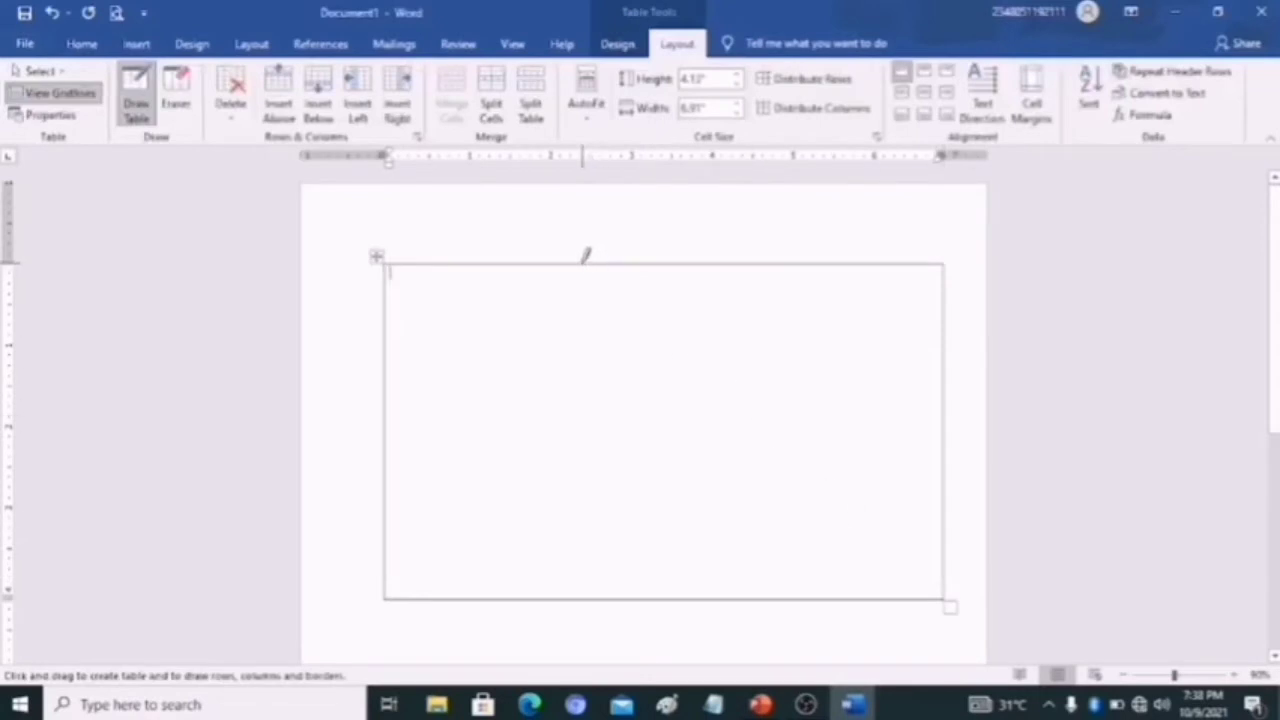
{"action": "left_click_drag", "start_coordinate": [585, 265], "coordinate": [577, 509]}
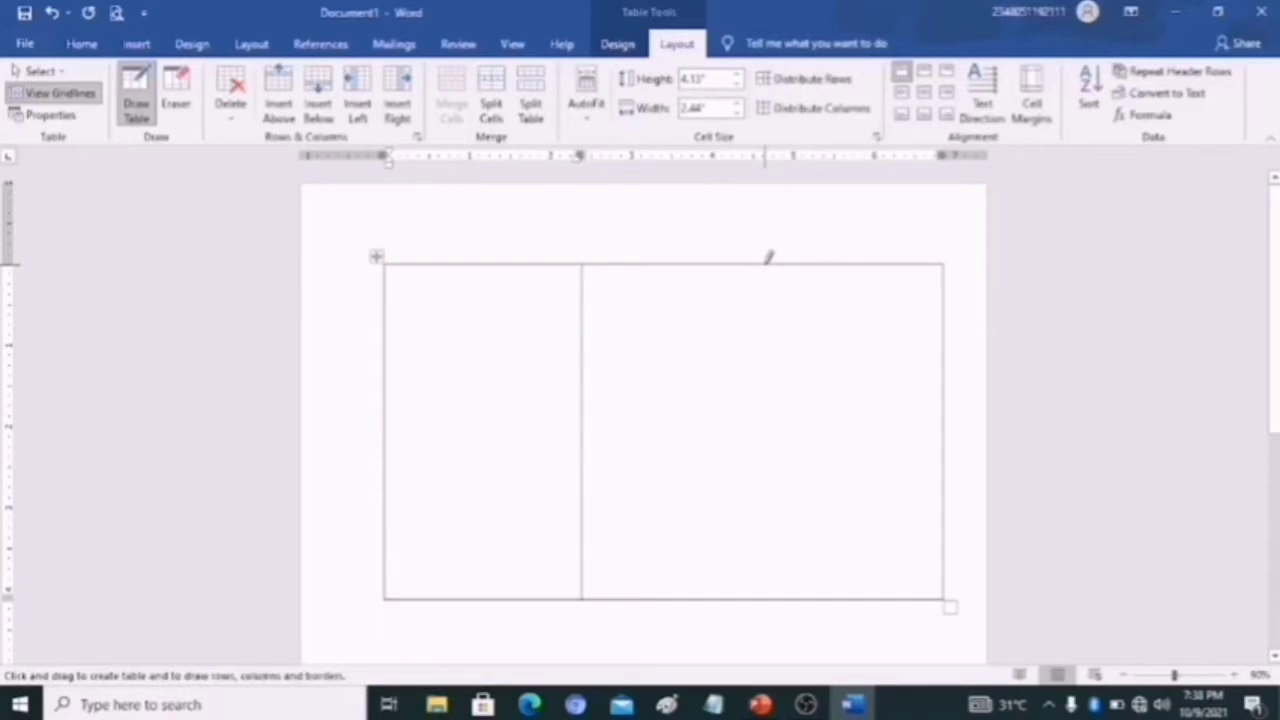
{"action": "left_click_drag", "start_coordinate": [765, 264], "coordinate": [765, 352]}
{"action": "mouse_move", "coordinate": [783, 591]}
{"action": "left_mouse_down"}
{"action": "mouse_move", "coordinate": [800, 514]}
{"action": "mouse_move", "coordinate": [768, 403]}
{"action": "mouse_move", "coordinate": [779, 366]}
{"action": "left_mouse_up"}
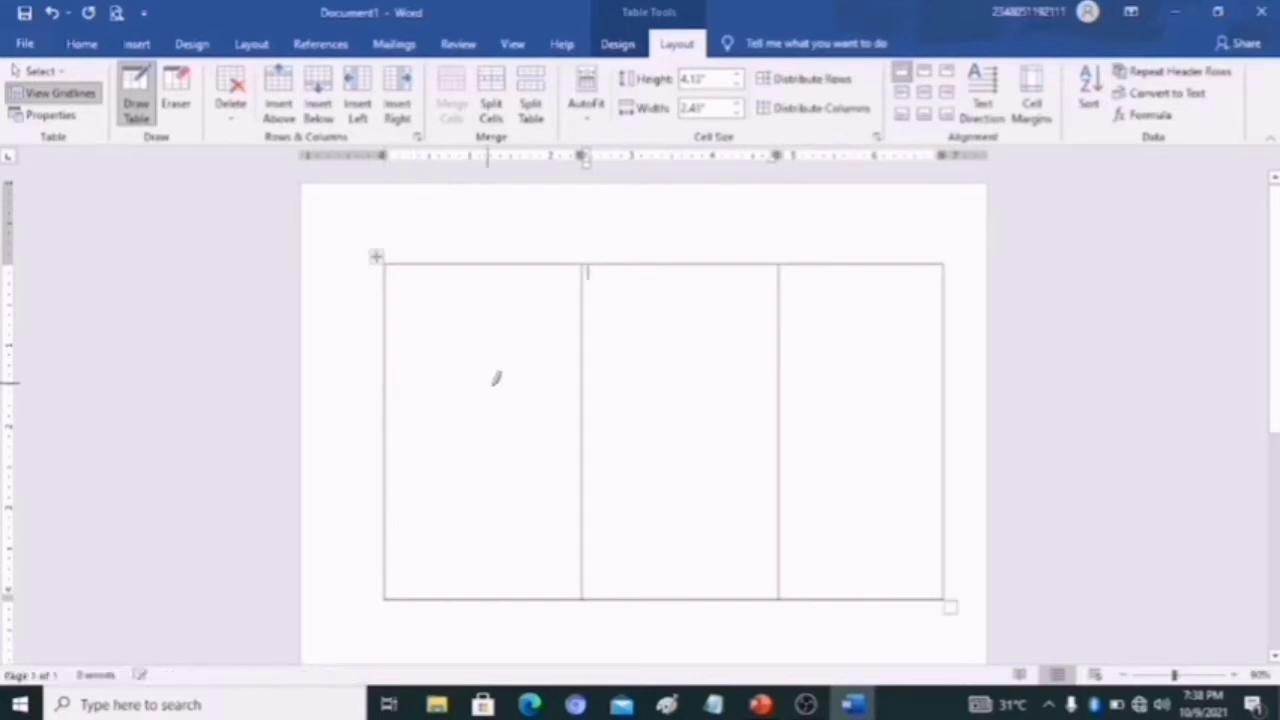
- Draw two horizontal lines each in the first and third columns of the table, leaving the middle column undivided
{"action": "mouse_move", "coordinate": [486, 383]}
{"action": "left_mouse_down"}
{"action": "mouse_move", "coordinate": [563, 394]}
{"action": "mouse_move", "coordinate": [580, 381]}
{"action": "left_mouse_up"}
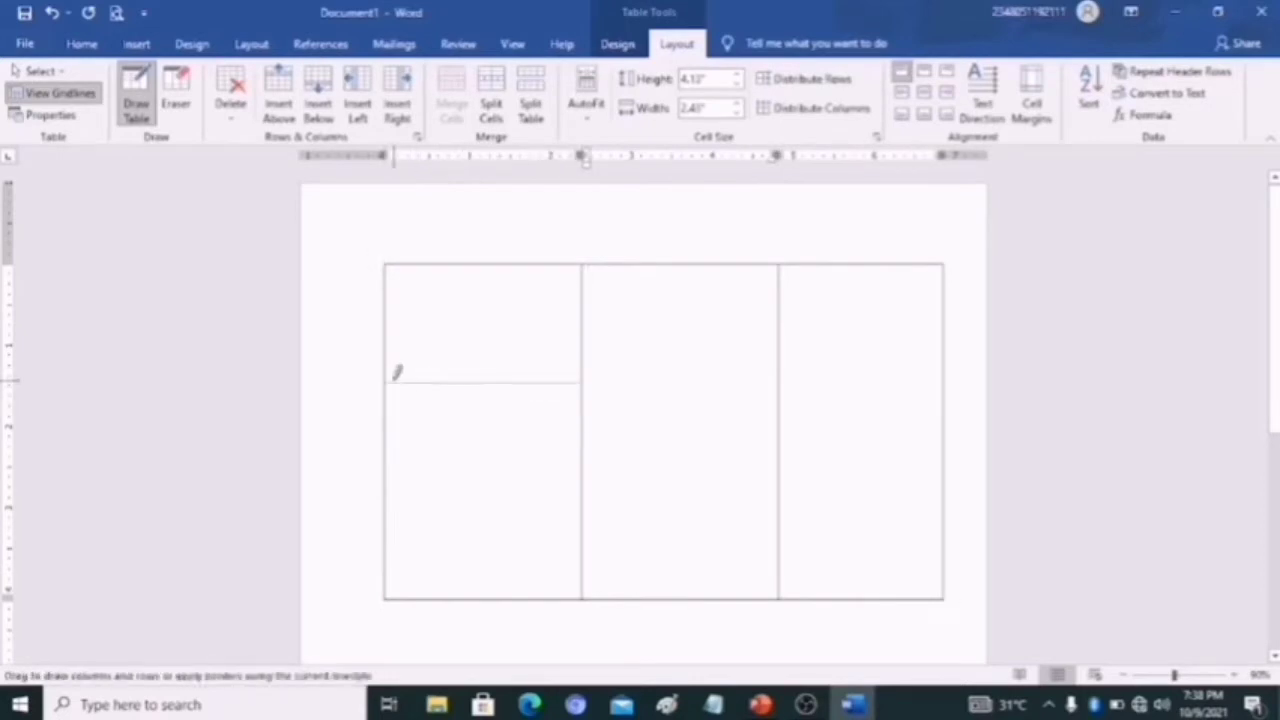
{"action": "left_click_drag", "start_coordinate": [395, 378], "coordinate": [395, 378]}
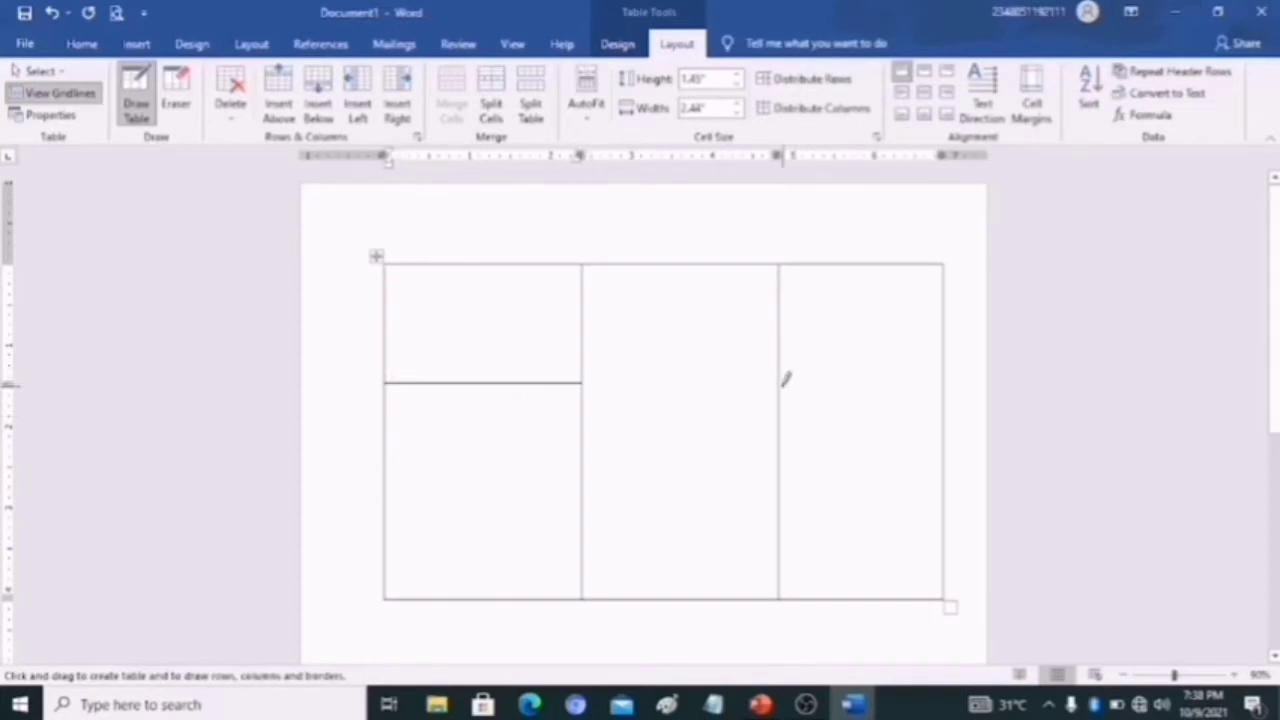
{"action": "left_click_drag", "start_coordinate": [785, 377], "coordinate": [913, 371]}
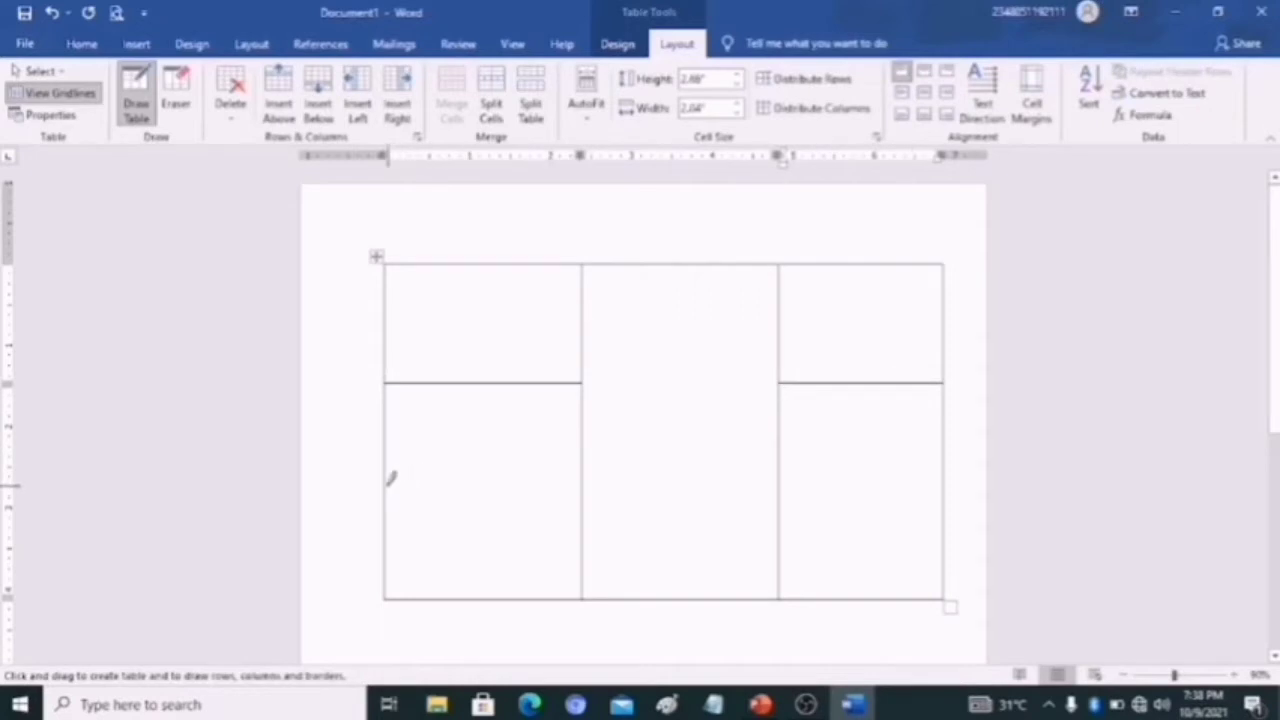
{"action": "left_click_drag", "start_coordinate": [388, 484], "coordinate": [575, 485]}
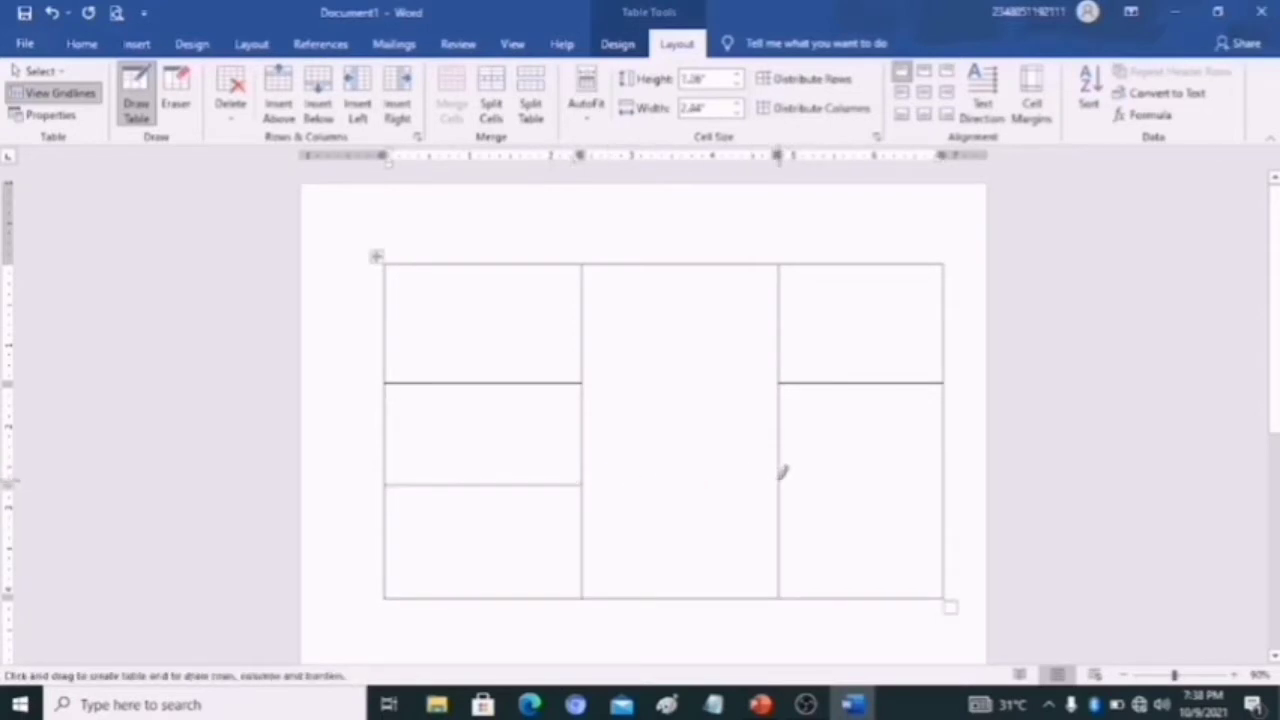
{"action": "left_click_drag", "start_coordinate": [781, 469], "coordinate": [905, 472]}
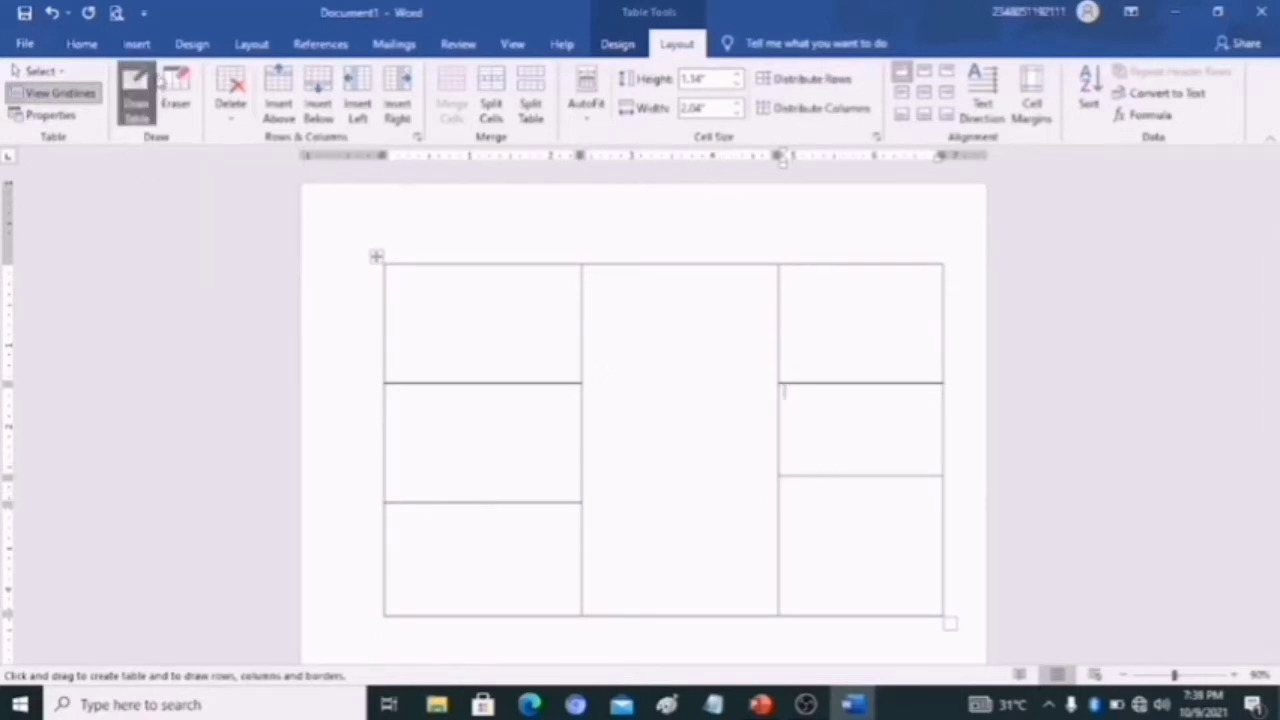
- Stop drawing and delete the entire hand-drawn table from the page
{"action": "left_click", "coordinate": [148, 95]}
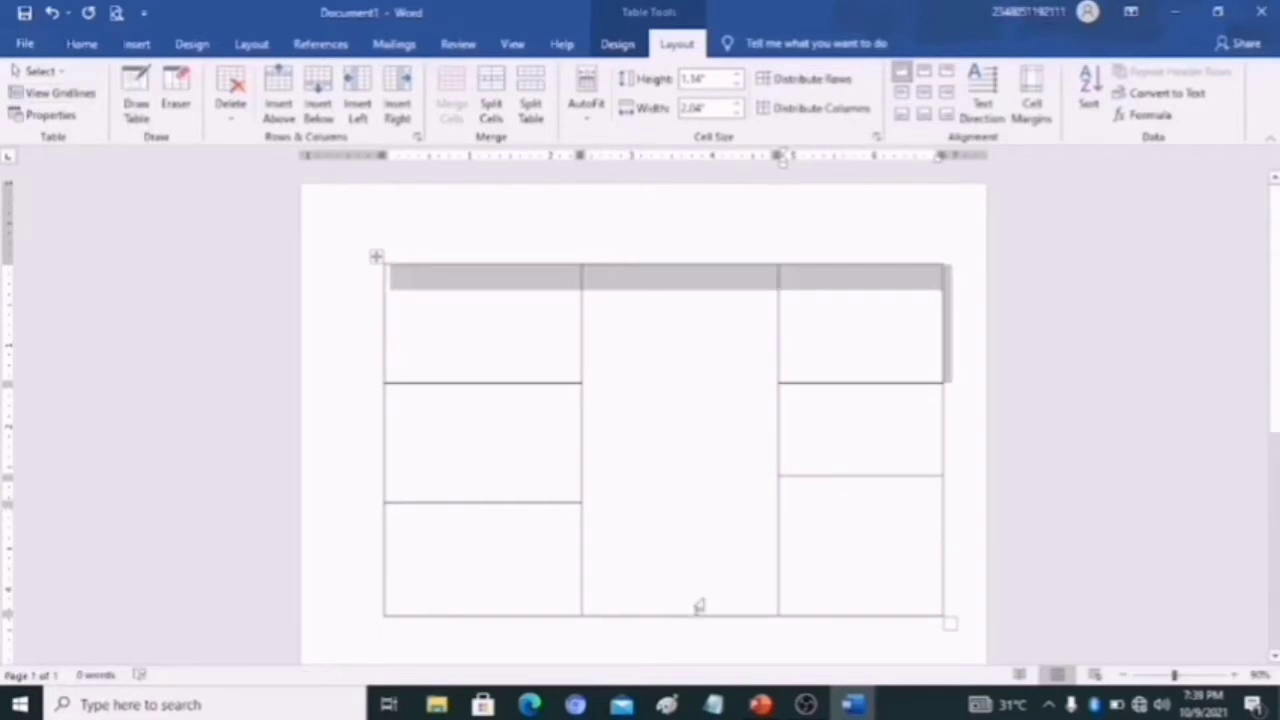
{"action": "right_click", "coordinate": [866, 628]}
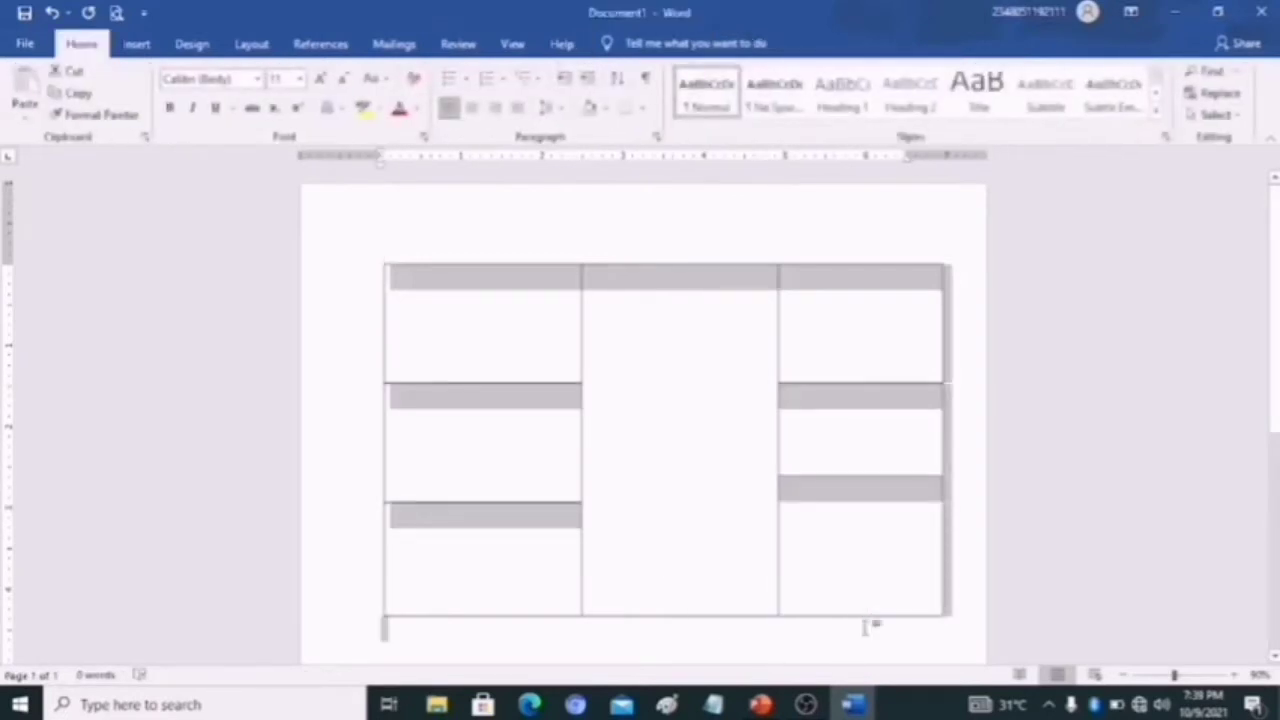
{"action": "key", "text": "Delete"}
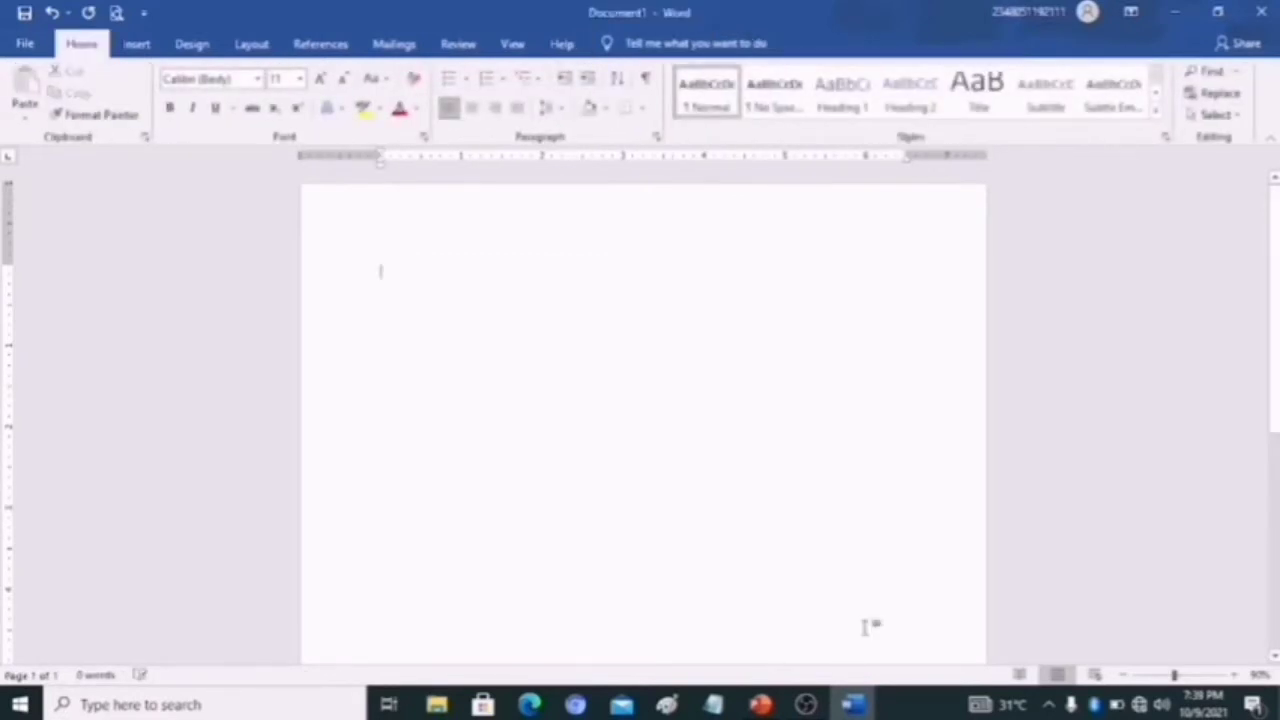
- Insert a table with 3 columns and 3 rows, and enlarge it to cover most of the visible page area
{"action": "left_click", "coordinate": [137, 44]}
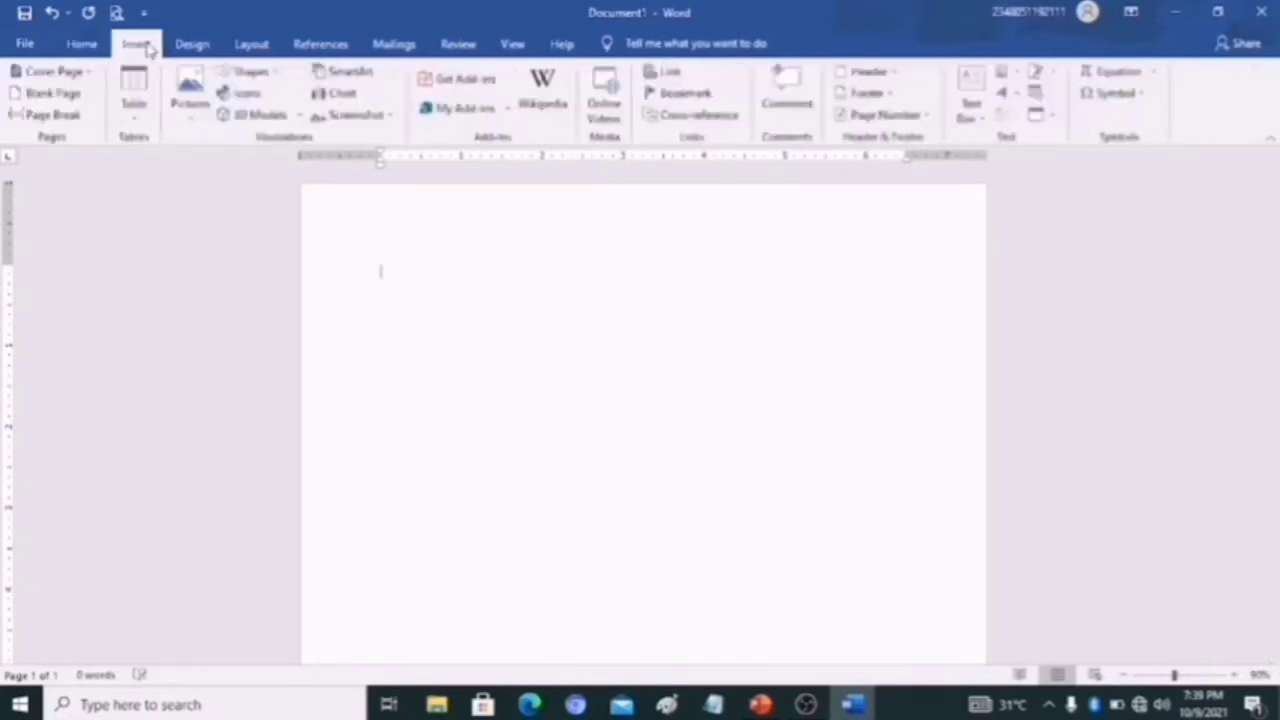
{"action": "left_click", "coordinate": [134, 118]}
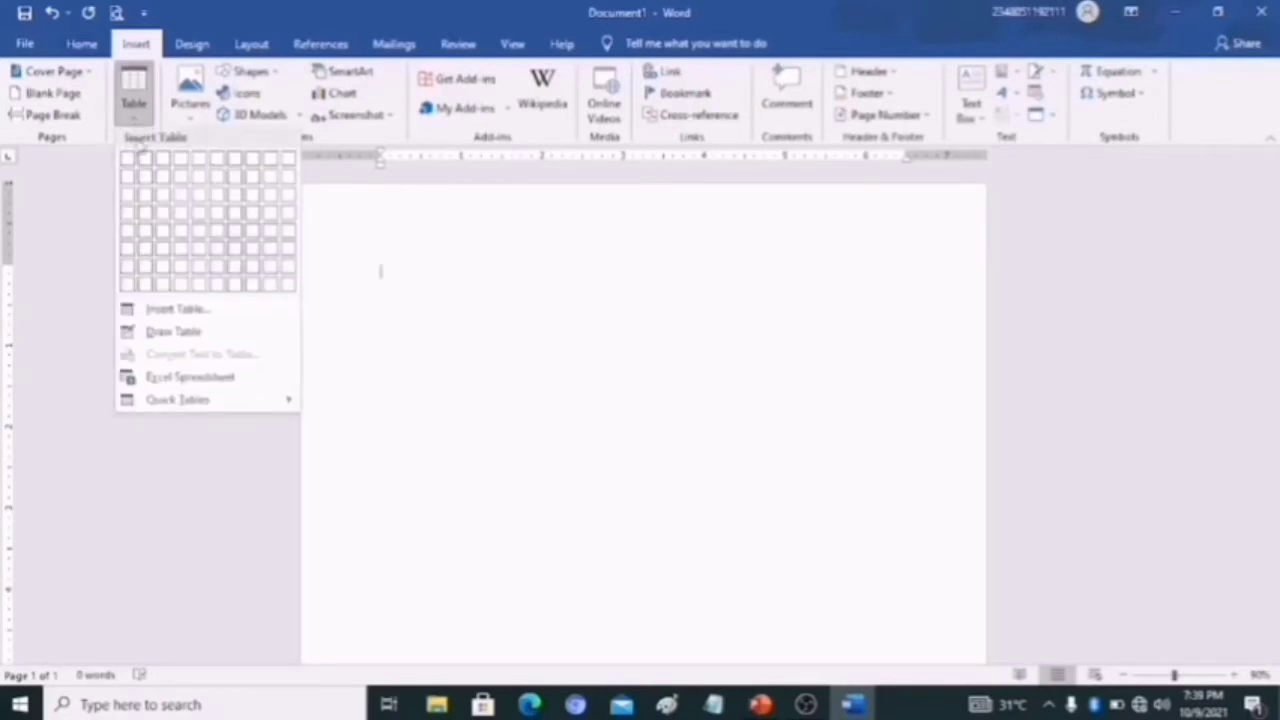
{"action": "left_click", "coordinate": [174, 315]}
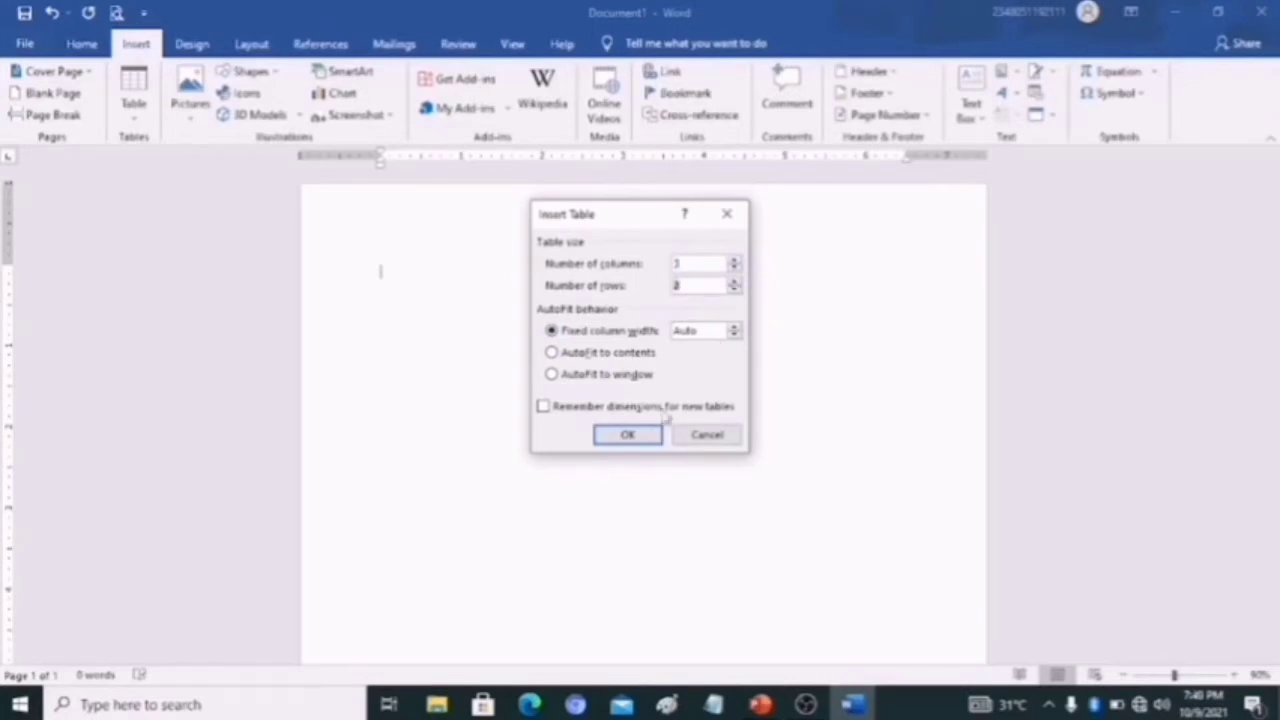
{"action": "left_click", "coordinate": [628, 436]}
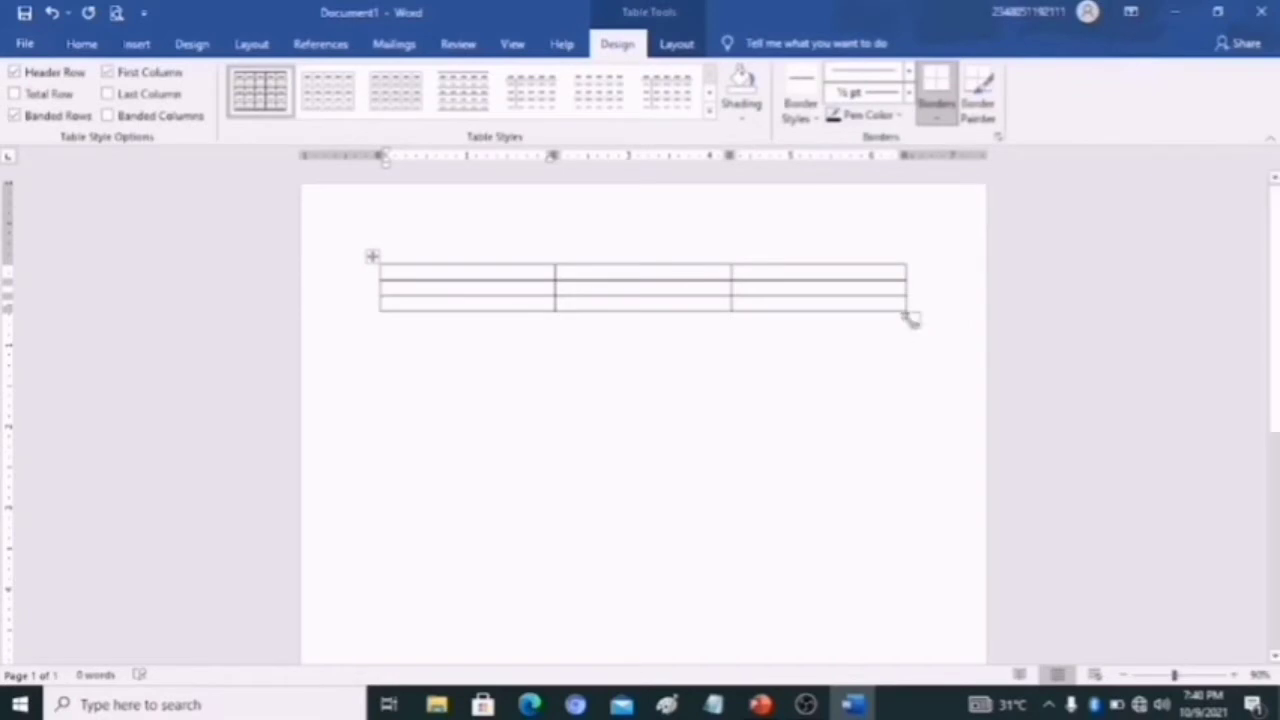
{"action": "left_click_drag", "start_coordinate": [910, 318], "coordinate": [944, 630]}
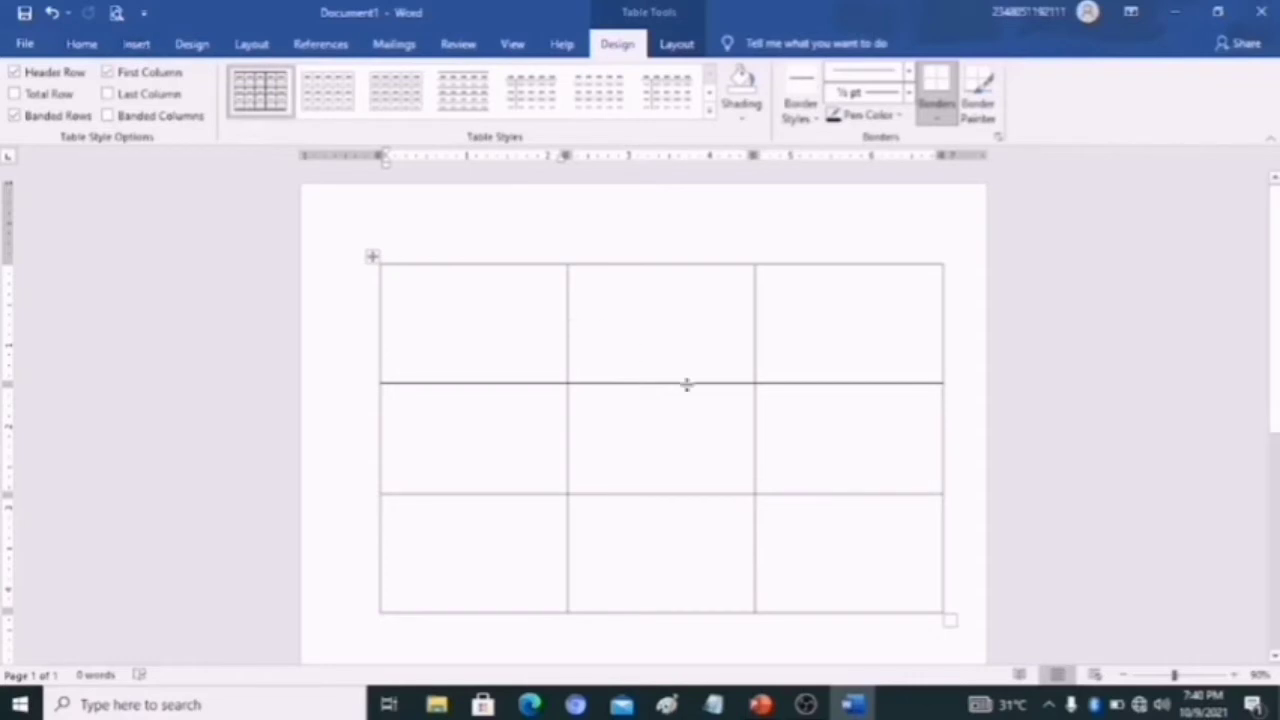
- Merge the three cells of the middle column into one, and merge the lower two cells of the third column
{"action": "left_click", "coordinate": [659, 244]}
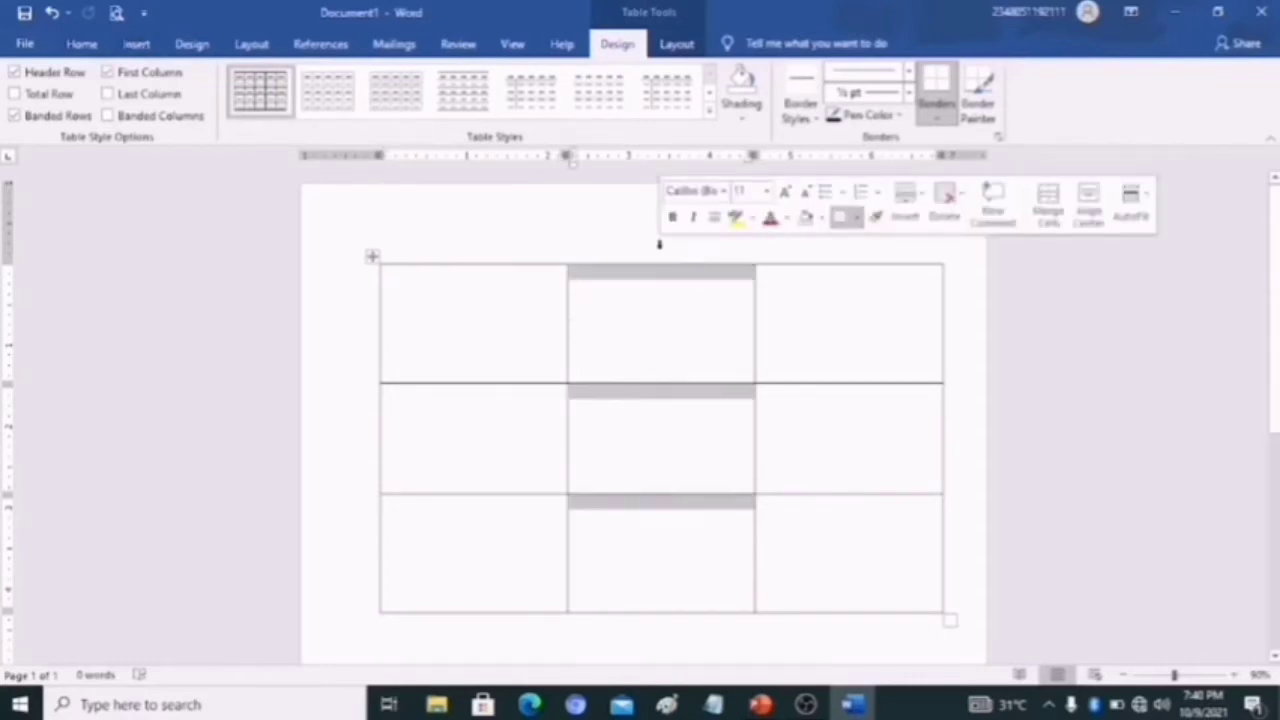
{"action": "right_click", "coordinate": [664, 313]}
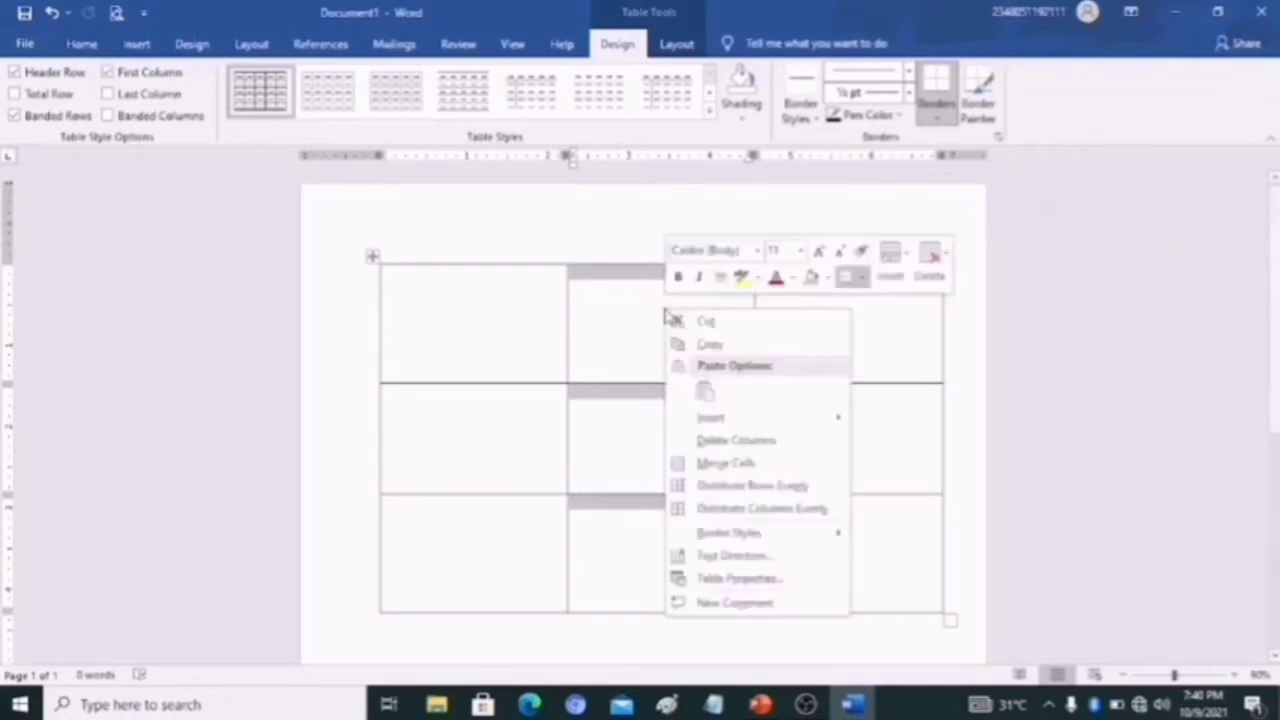
{"action": "left_click", "coordinate": [722, 465]}
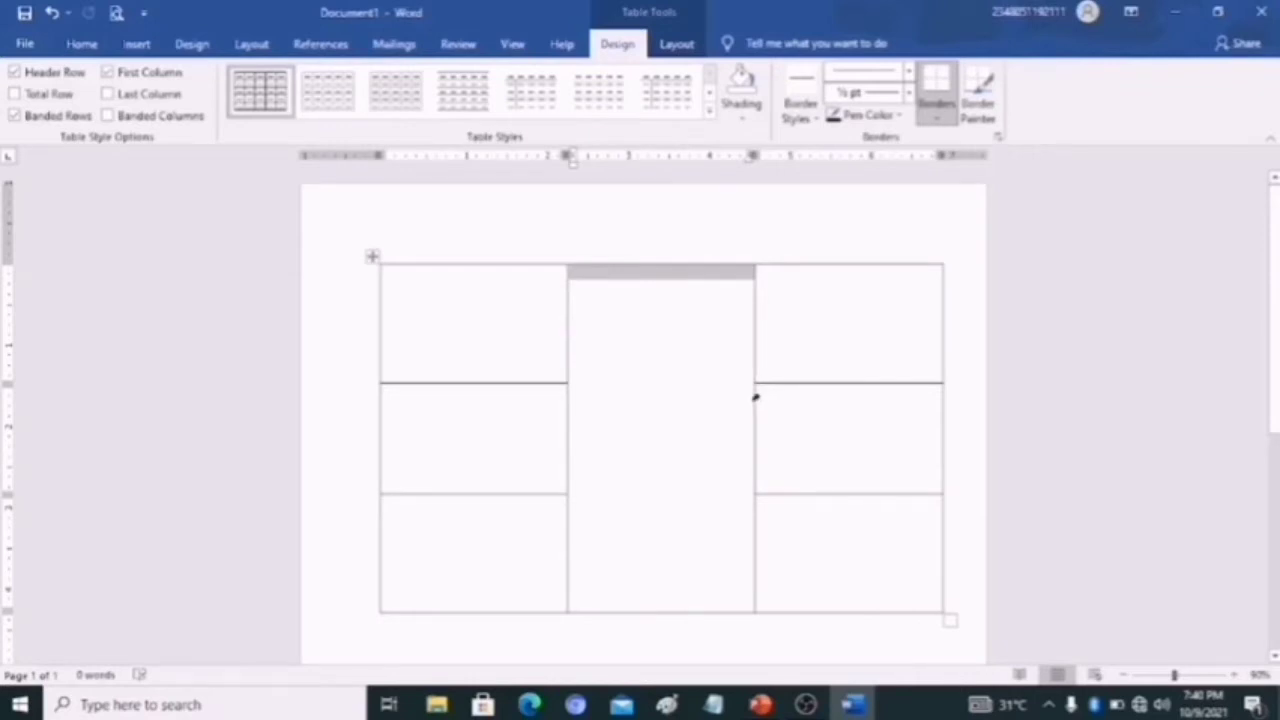
{"action": "left_click_drag", "start_coordinate": [755, 397], "coordinate": [778, 508]}
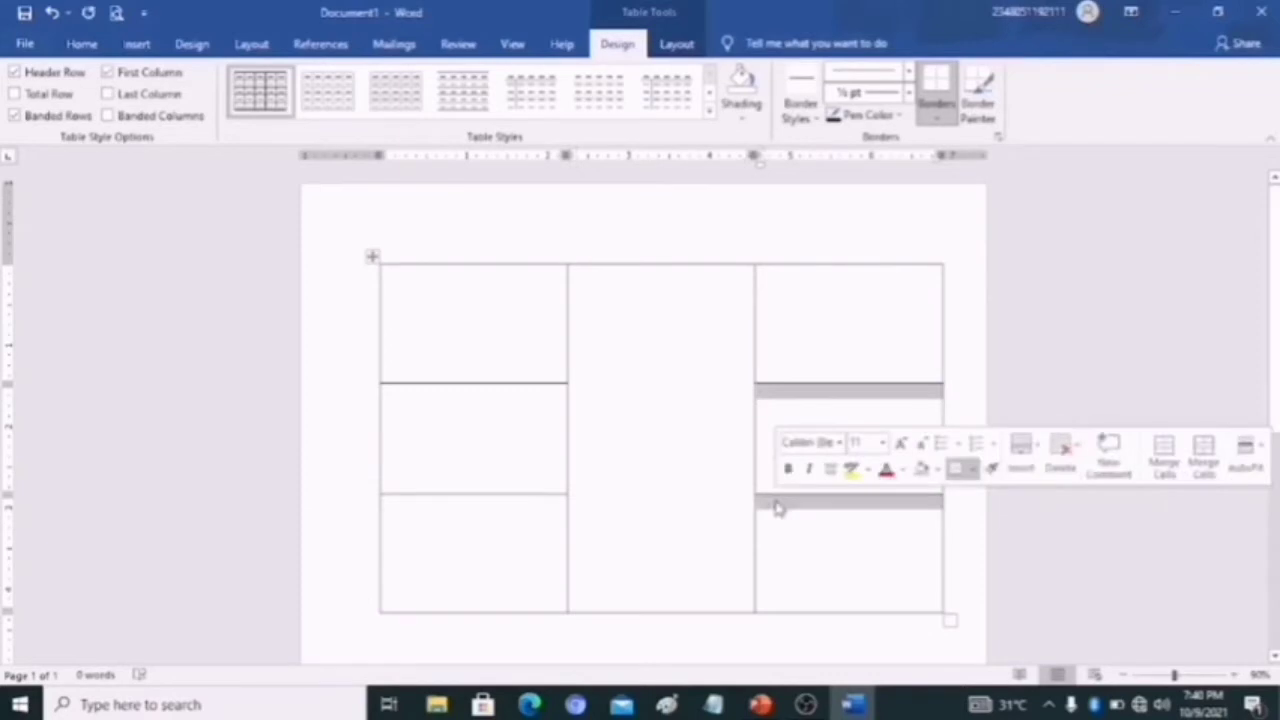
{"action": "right_click", "coordinate": [778, 508]}
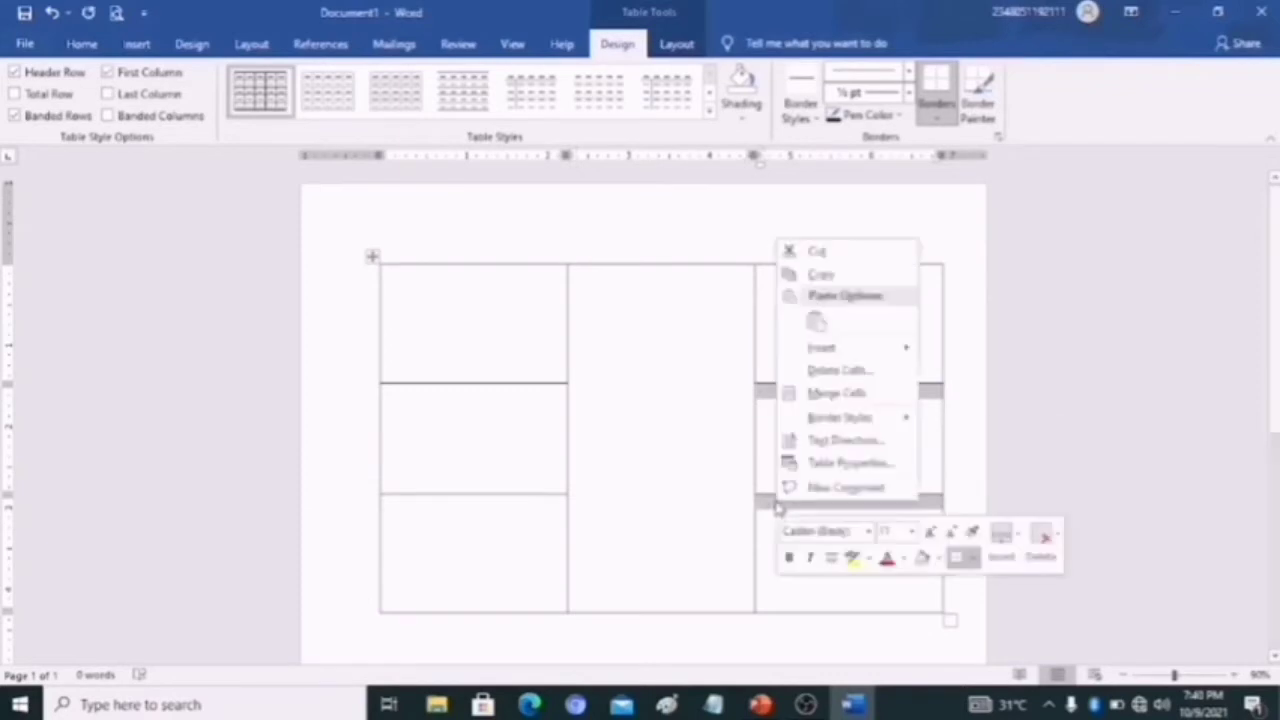
{"action": "left_click", "coordinate": [830, 393]}
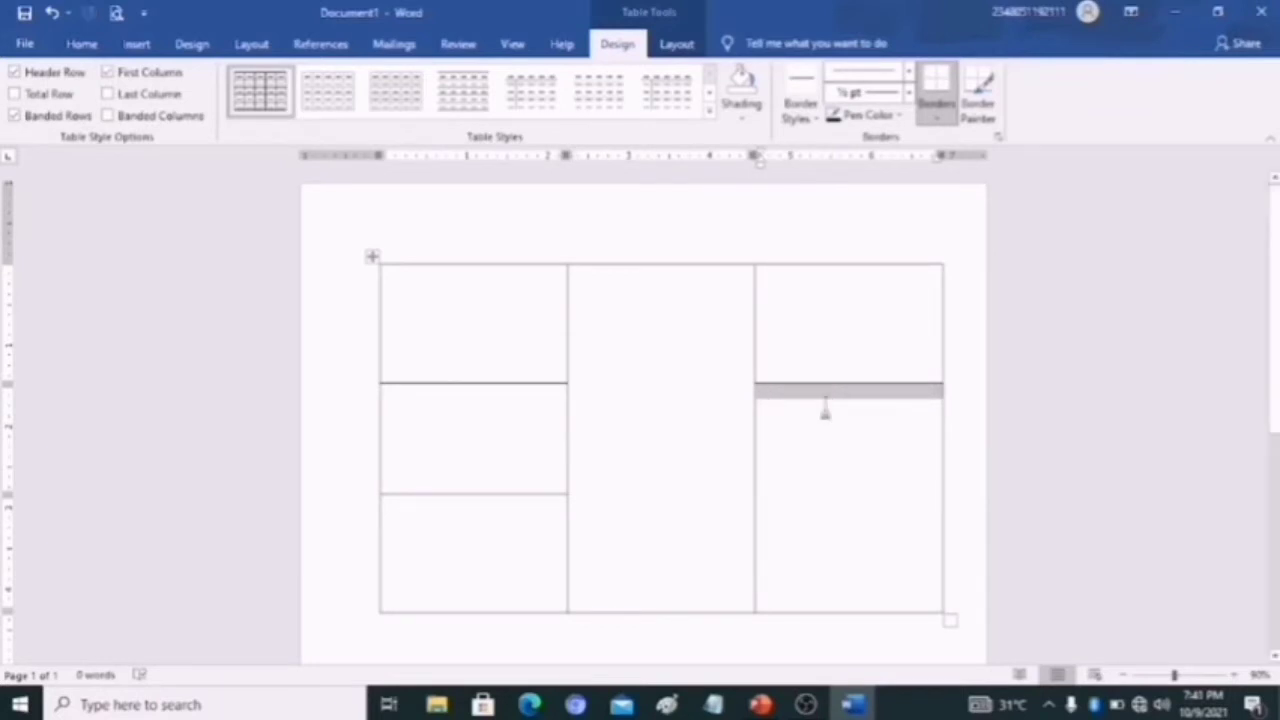
- Split the merged lower cell of the third column into 2 columns and 1 row
{"action": "right_click", "coordinate": [825, 410]}
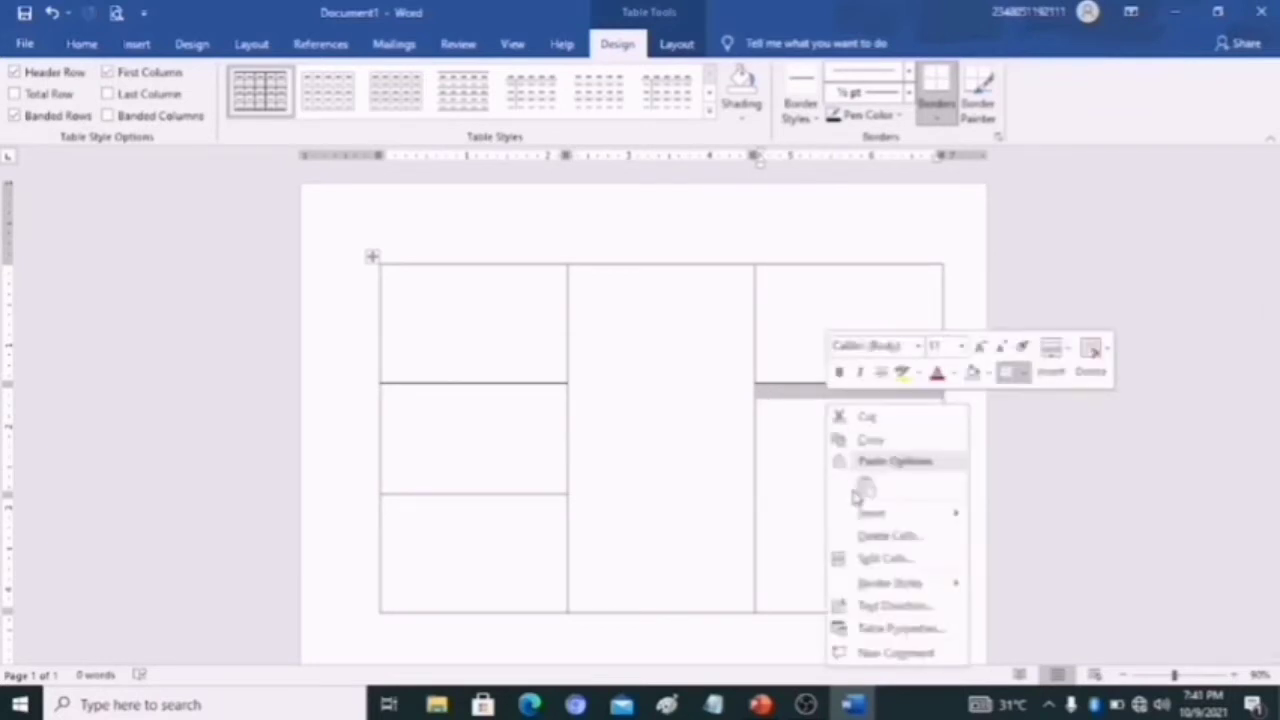
{"action": "left_click", "coordinate": [873, 559]}
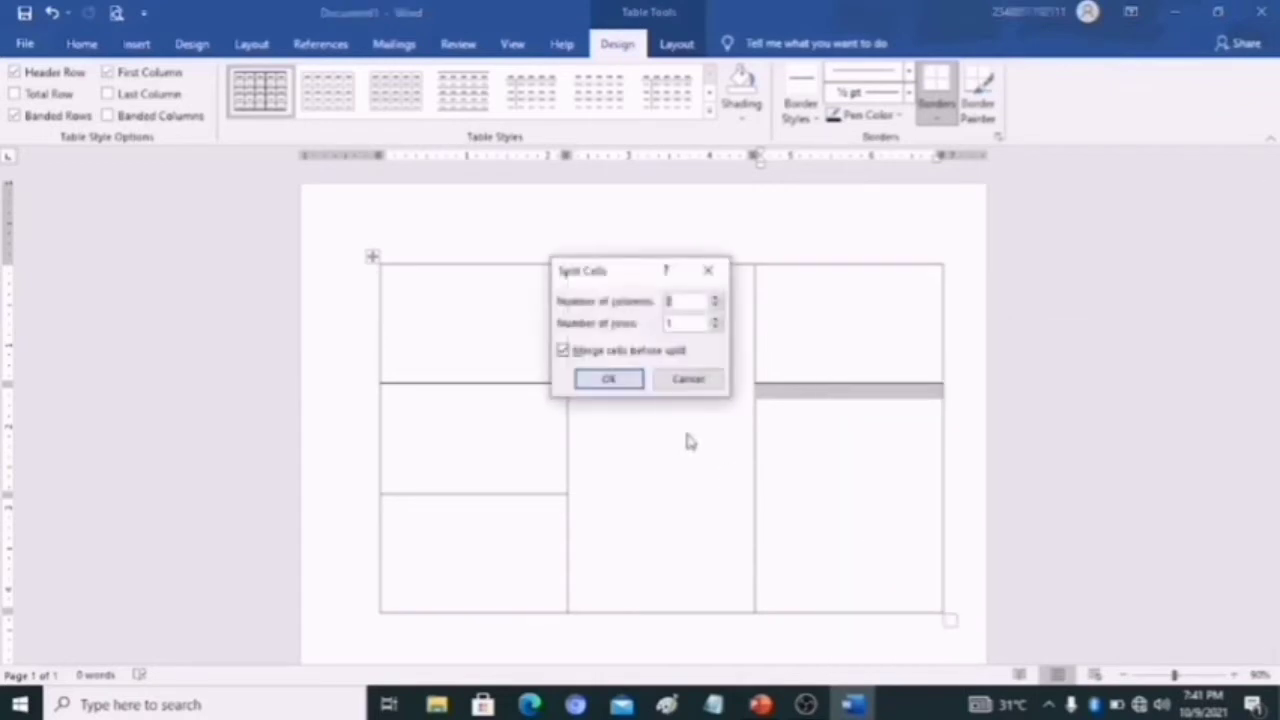
{"action": "left_click", "coordinate": [612, 381]}
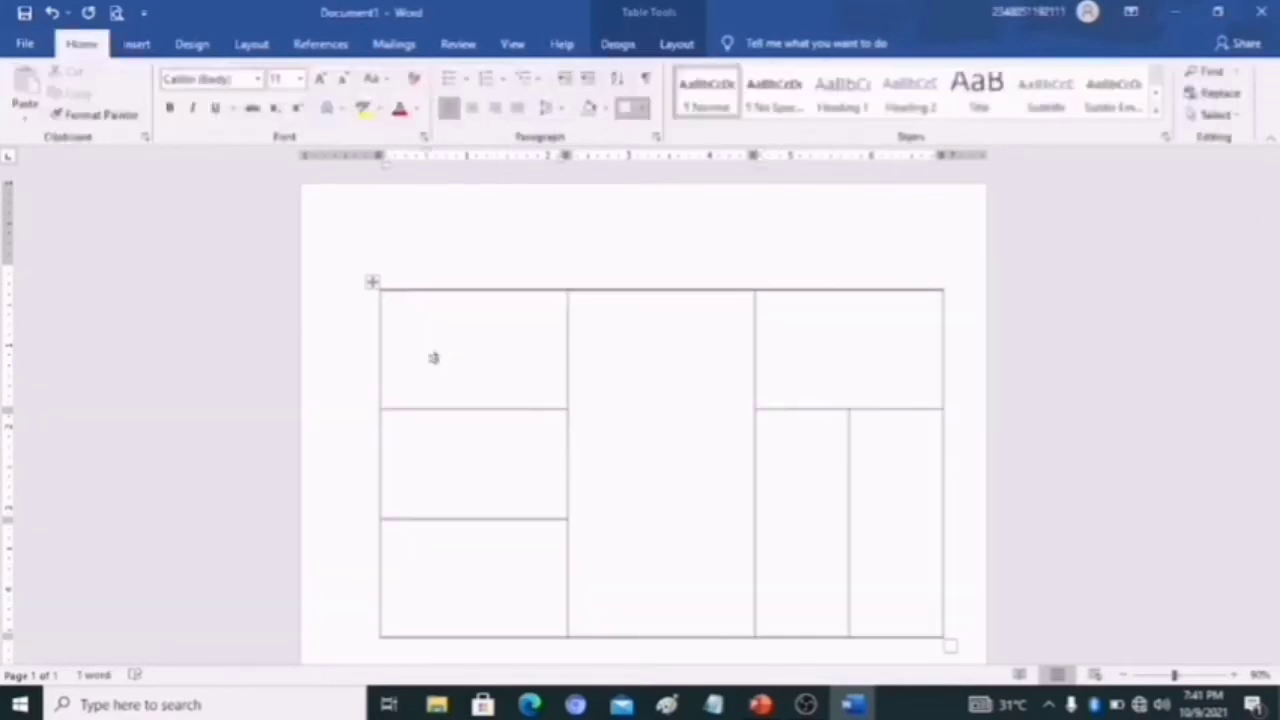
- Enter "1st TERM" near the middle of the first column's top cell
{"action": "type", "text": "st TERM"}
- Enter "2ND TERM" a few lines down in the first column's second cell
{"action": "left_click", "coordinate": [435, 466]}
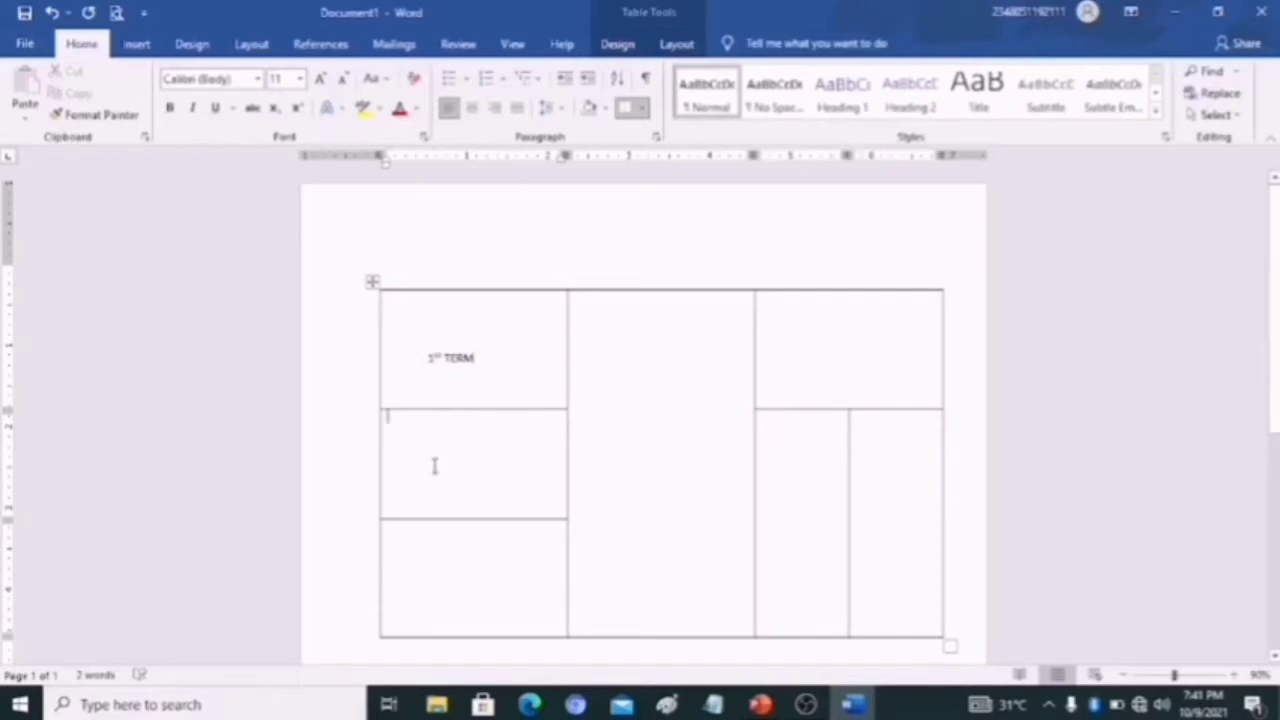
{"action": "key", "text": "Return"}
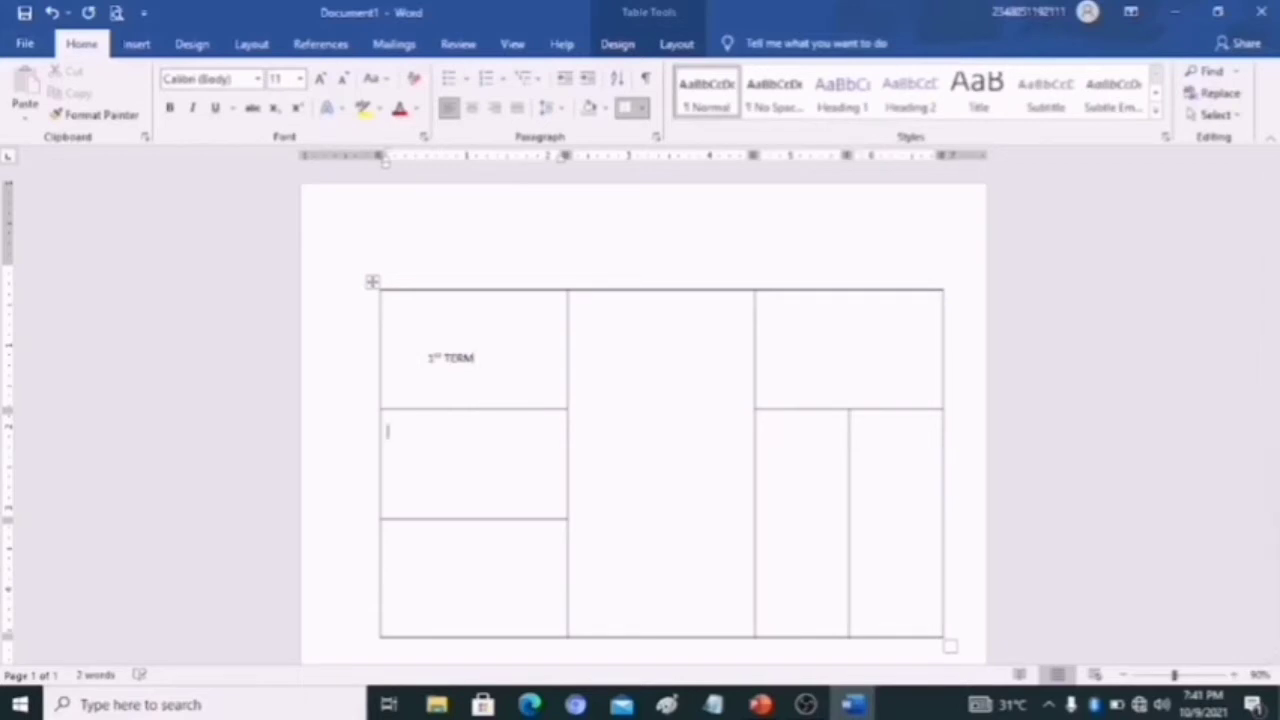
{"action": "key", "text": "Return"}
{"action": "key", "text": "Return"}
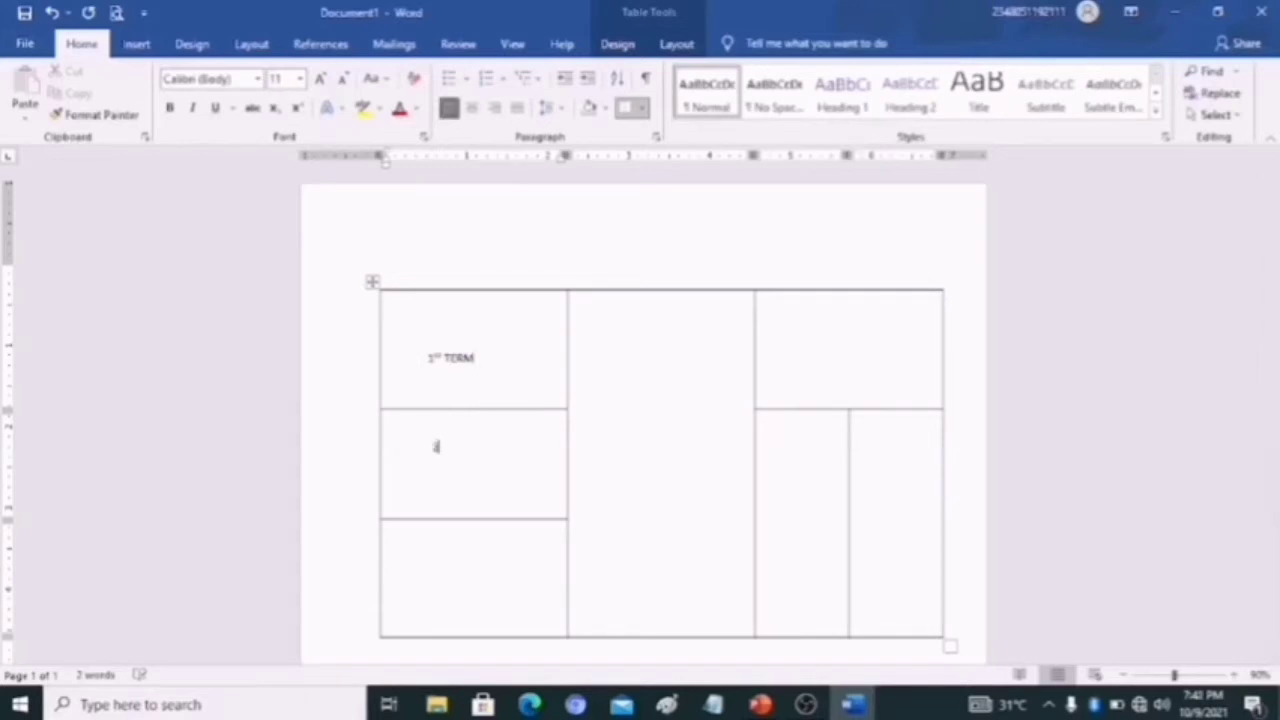
{"action": "type", "text": "ND TERM"}
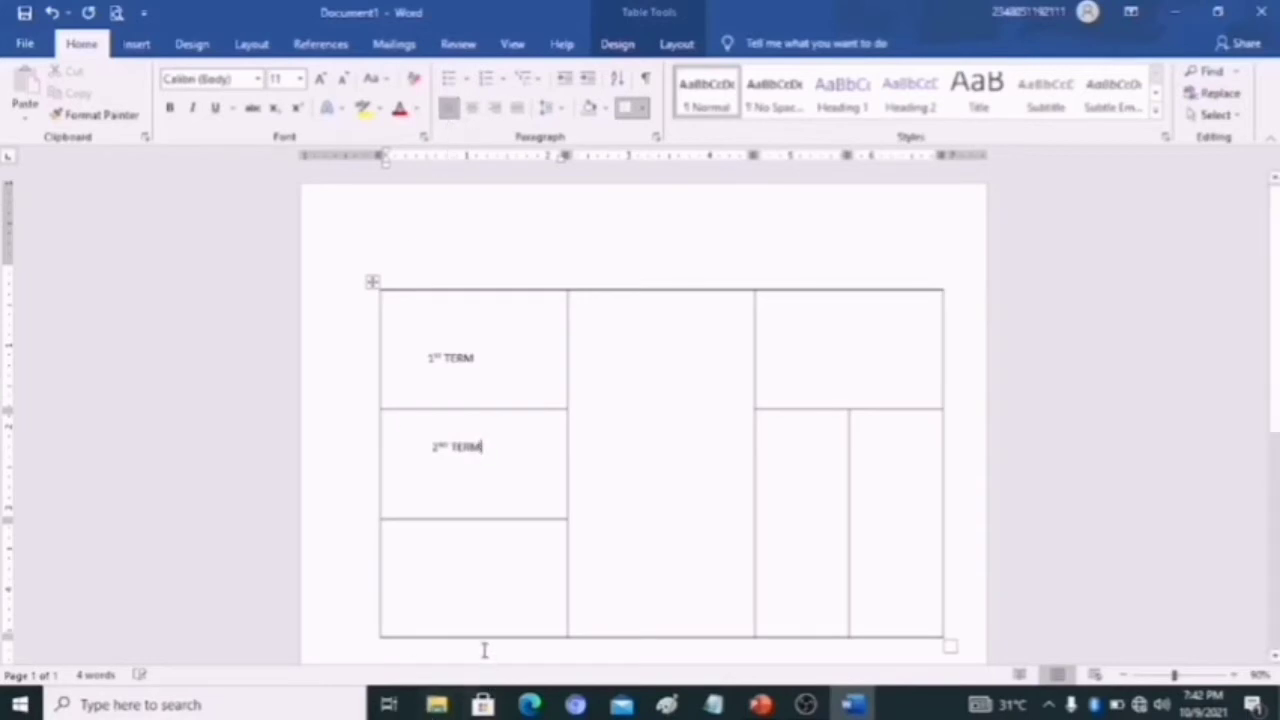
- Enter "3rd TERM" a few lines down in the first column's third cell
{"action": "left_click", "coordinate": [448, 563]}
{"action": "key", "text": "Return"}
{"action": "key", "text": "Return"}
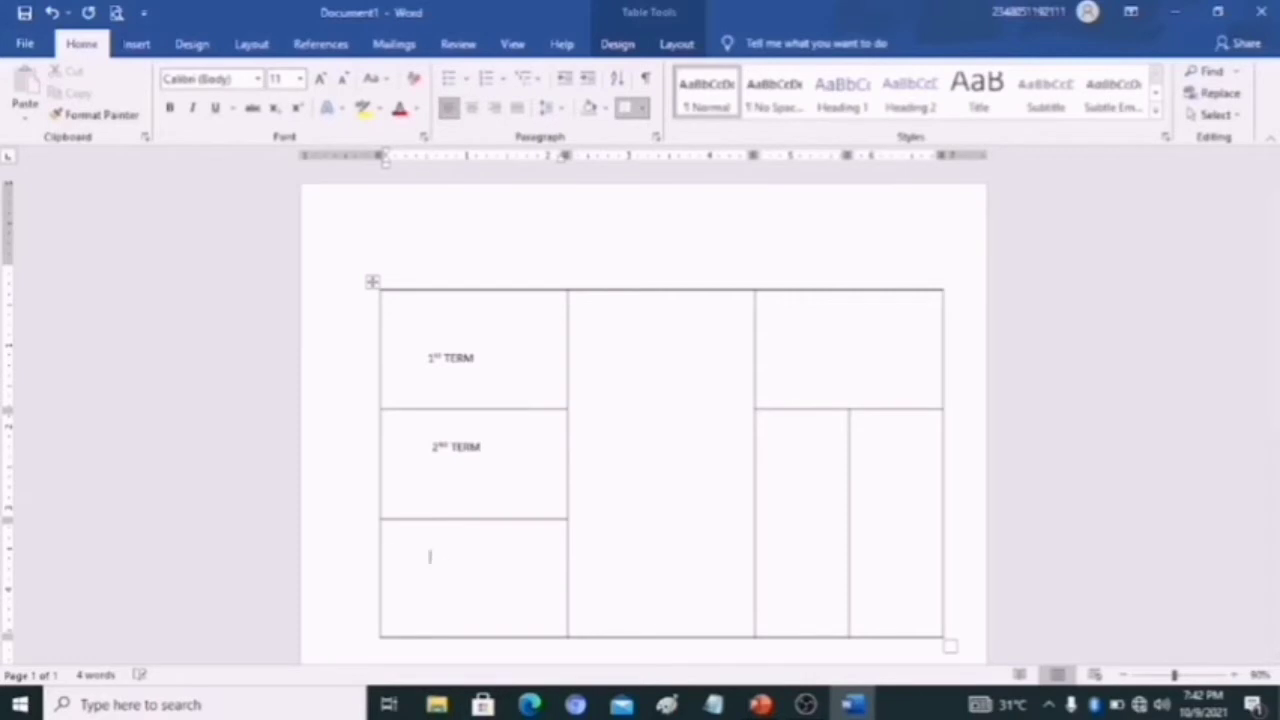
{"action": "type", "text": "3rd TERM"}
- Enter "I am a student" partway down the merged middle column cell
{"action": "left_click", "coordinate": [588, 400]}
{"action": "type", "text": "I am a s"}
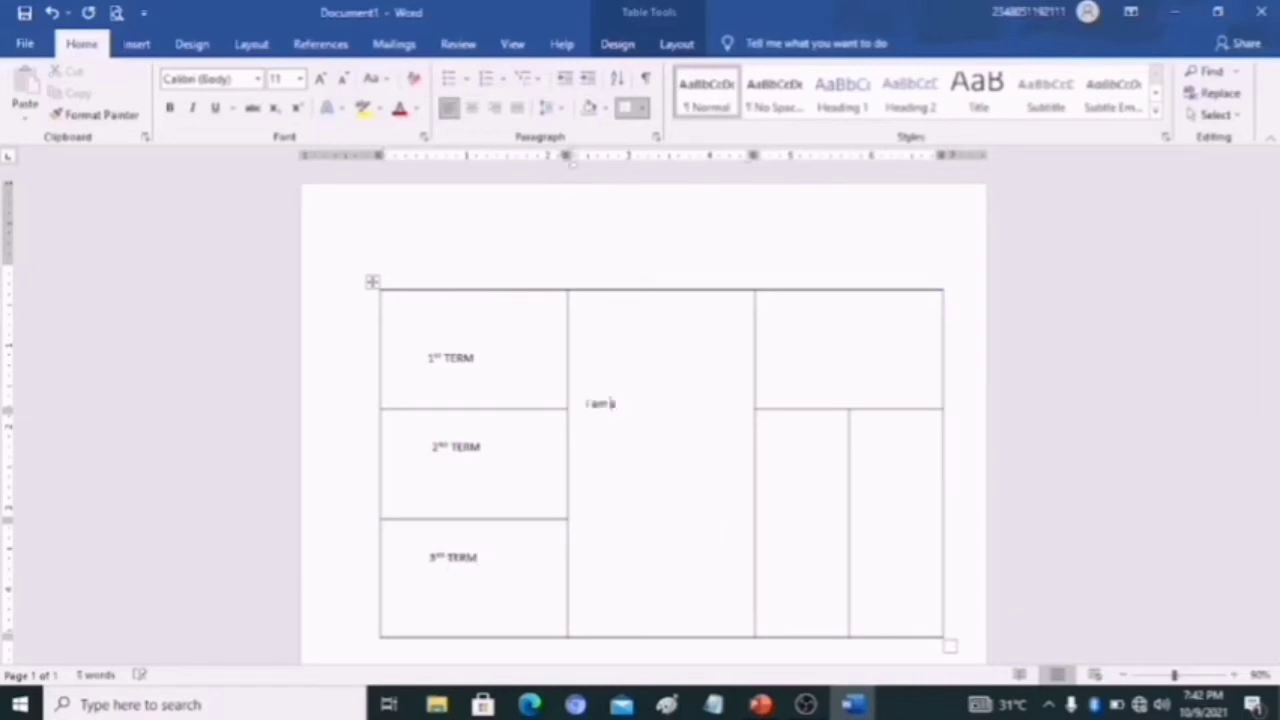
{"action": "type", "text": "tudent"}
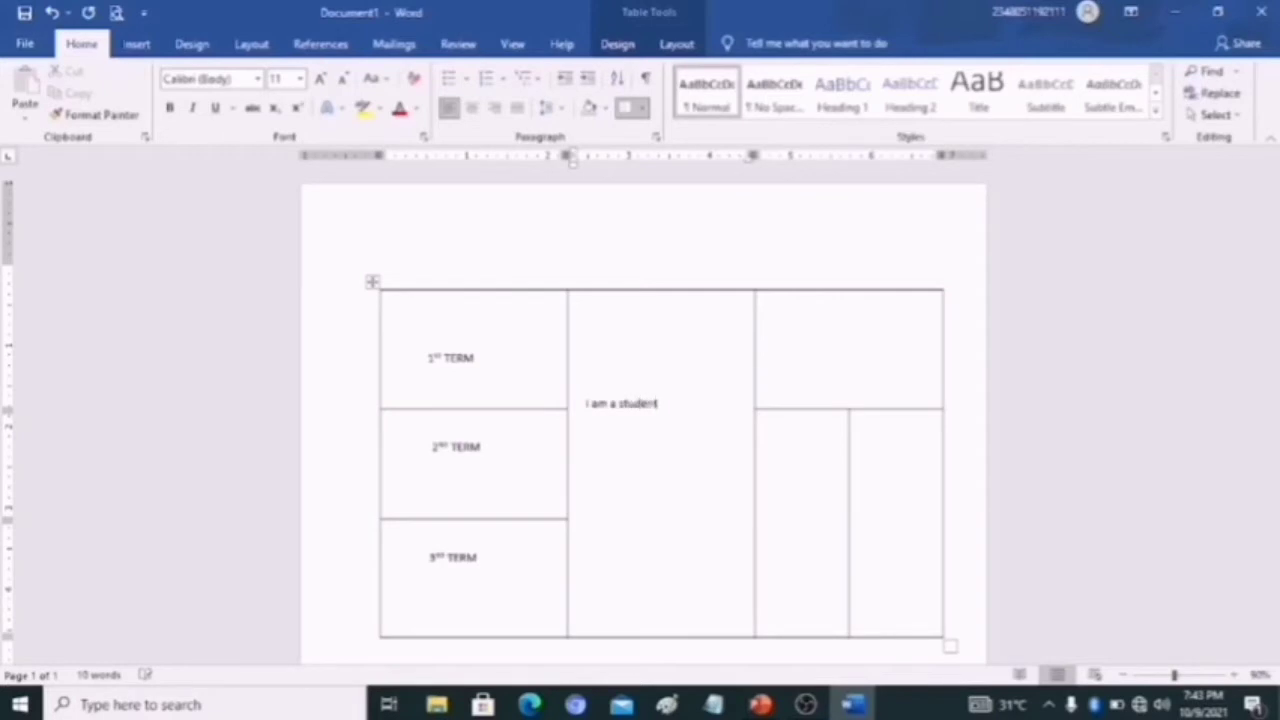
{"action": "type", "text": " of"}
{"action": "type", "text": " U"}
{"action": "type", "text": "PSS"}
{"action": "type", "text": "."}
{"action": "type", "text": " Bi"}
{"action": "type", "text": "nin"}
{"action": "type", "text": " C"}
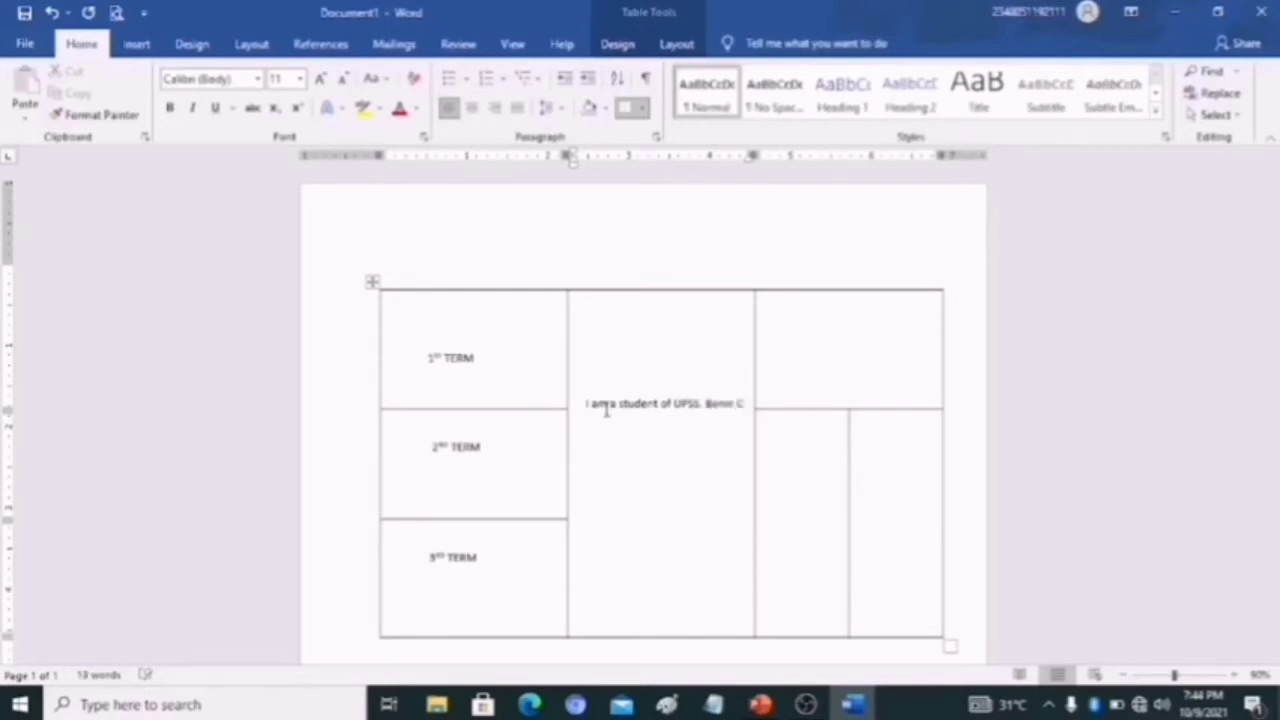
{"action": "type", "text": "it EdO State"}
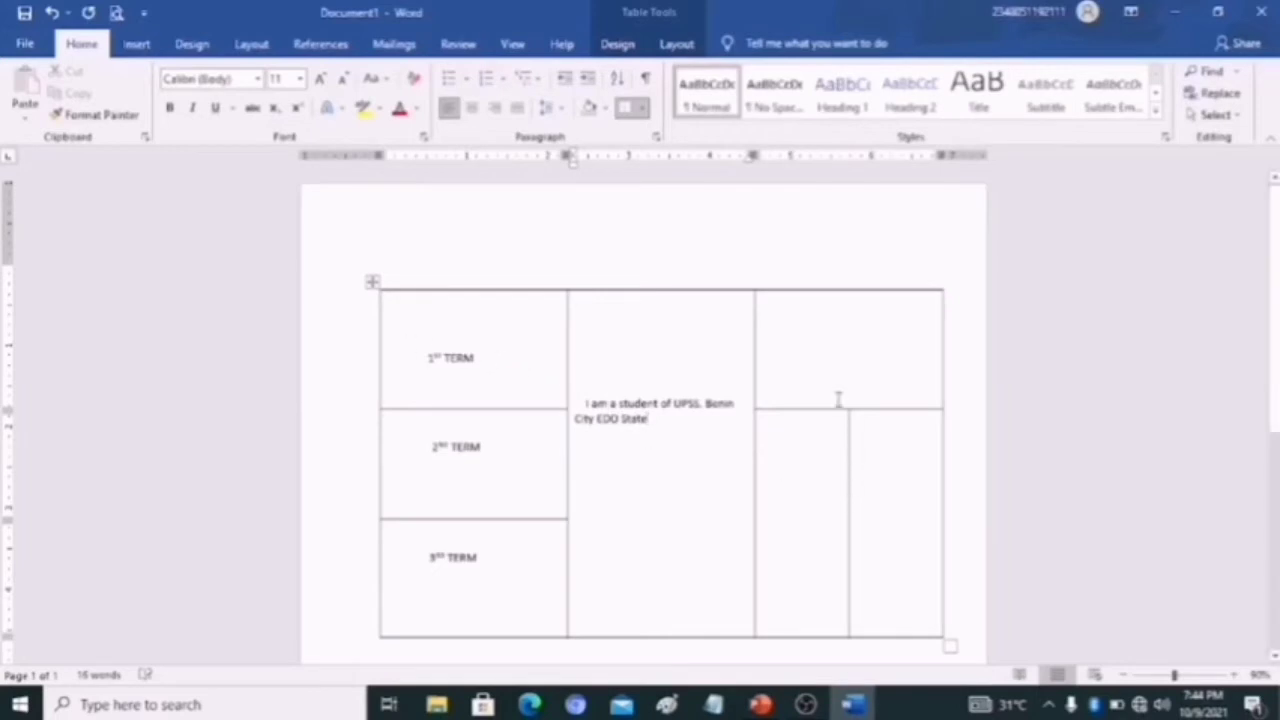
- Enter "I Live @" a few lines down in the third column's top cell
{"action": "left_click", "coordinate": [786, 371]}
{"action": "key", "text": "Return"}
{"action": "key", "text": "Return"}
{"action": "key", "text": "Return"}
{"action": "key", "text": "Return"}
{"action": "key", "text": "Return"}
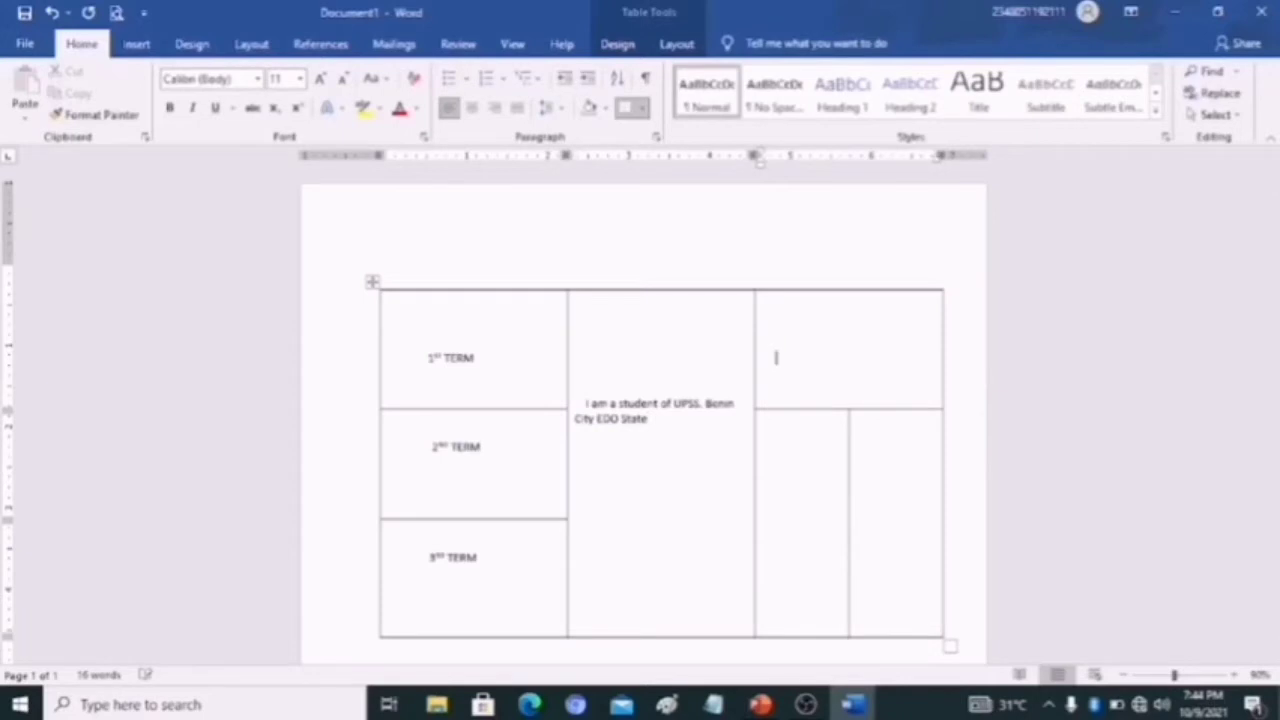
{"action": "type", "text": "1"}
{"action": "type", "text": "st"}
{"action": "type", "text": "ve"}
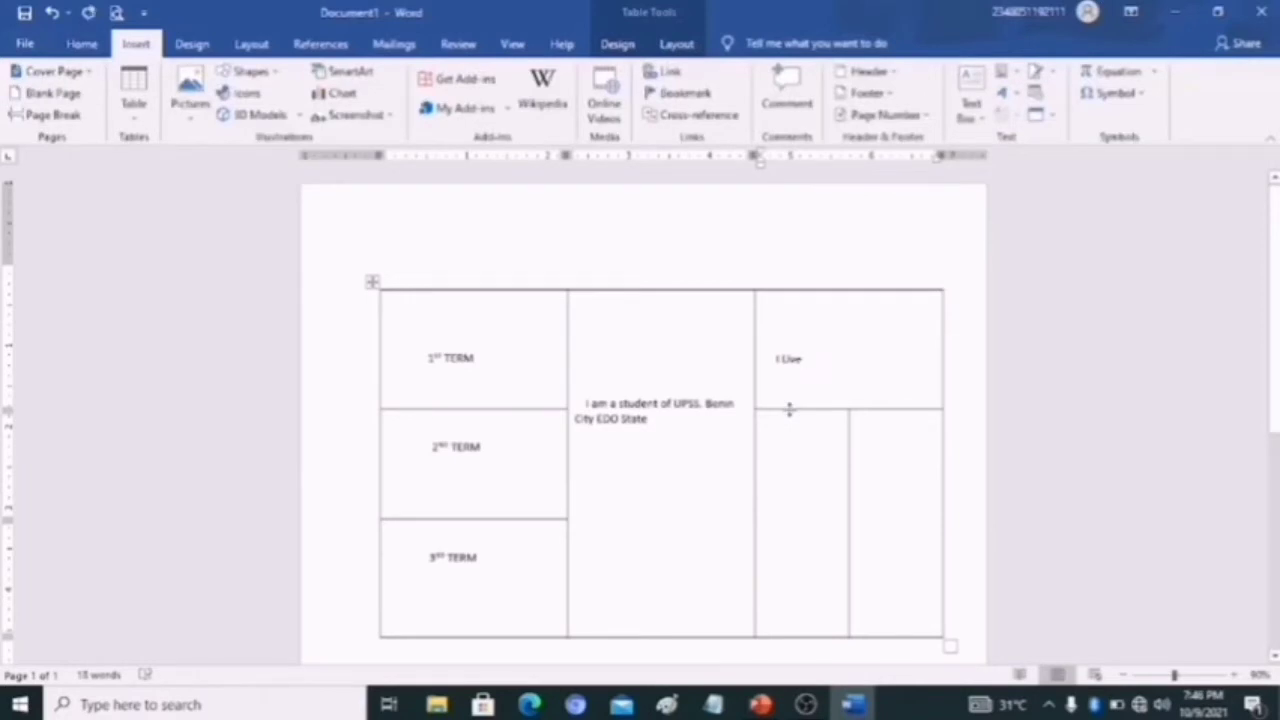
{"action": "type", "text": "@"}
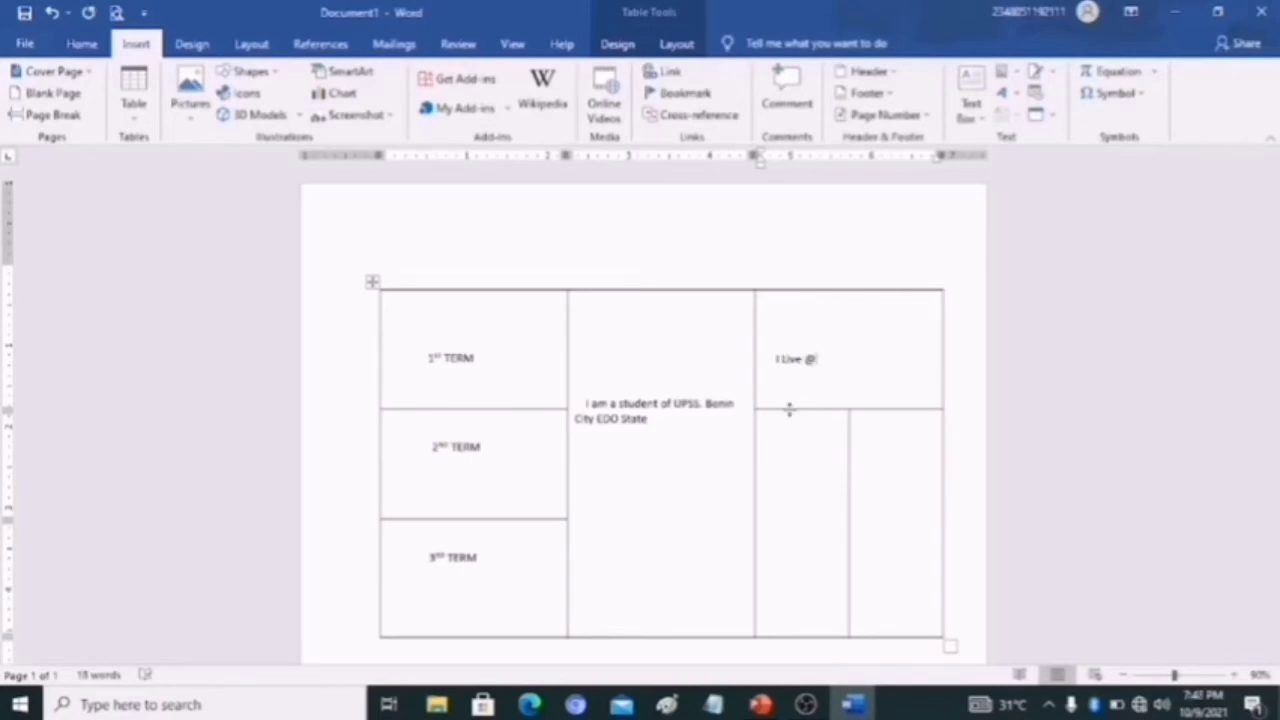
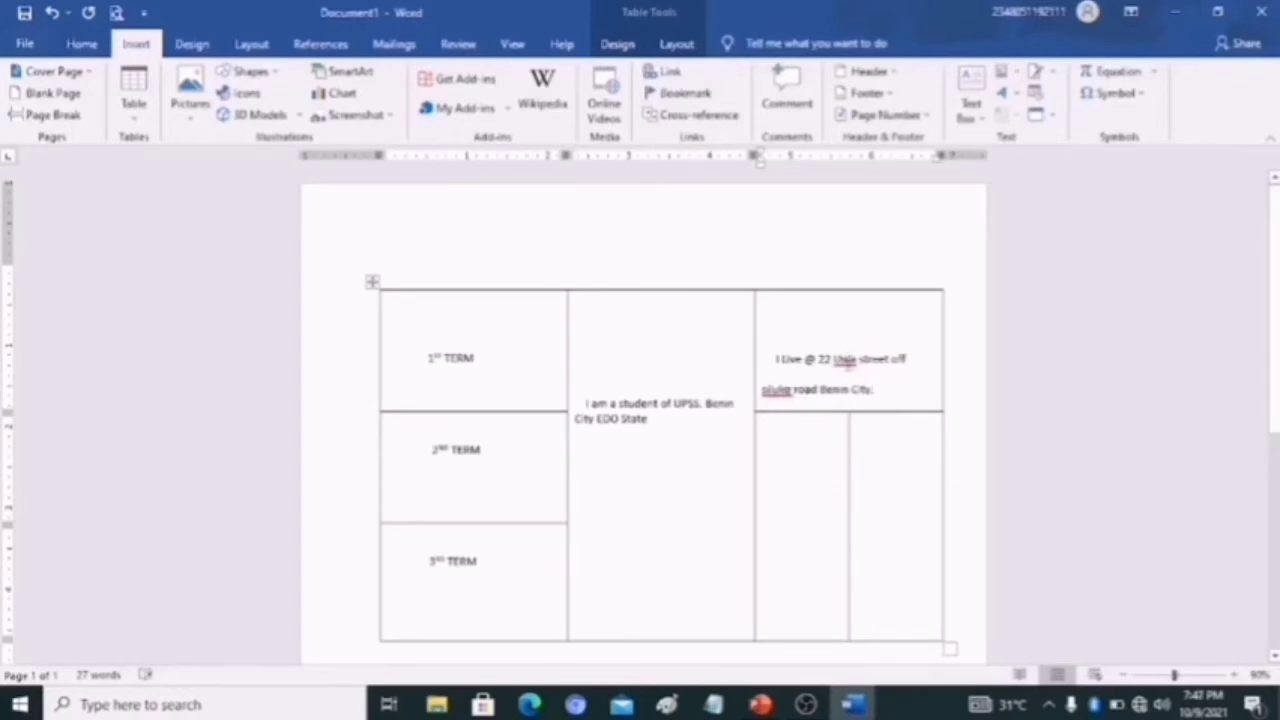
- Ignore all spelling flags on the street name and the road name in the address sentence
{"action": "right_click", "coordinate": [845, 362]}
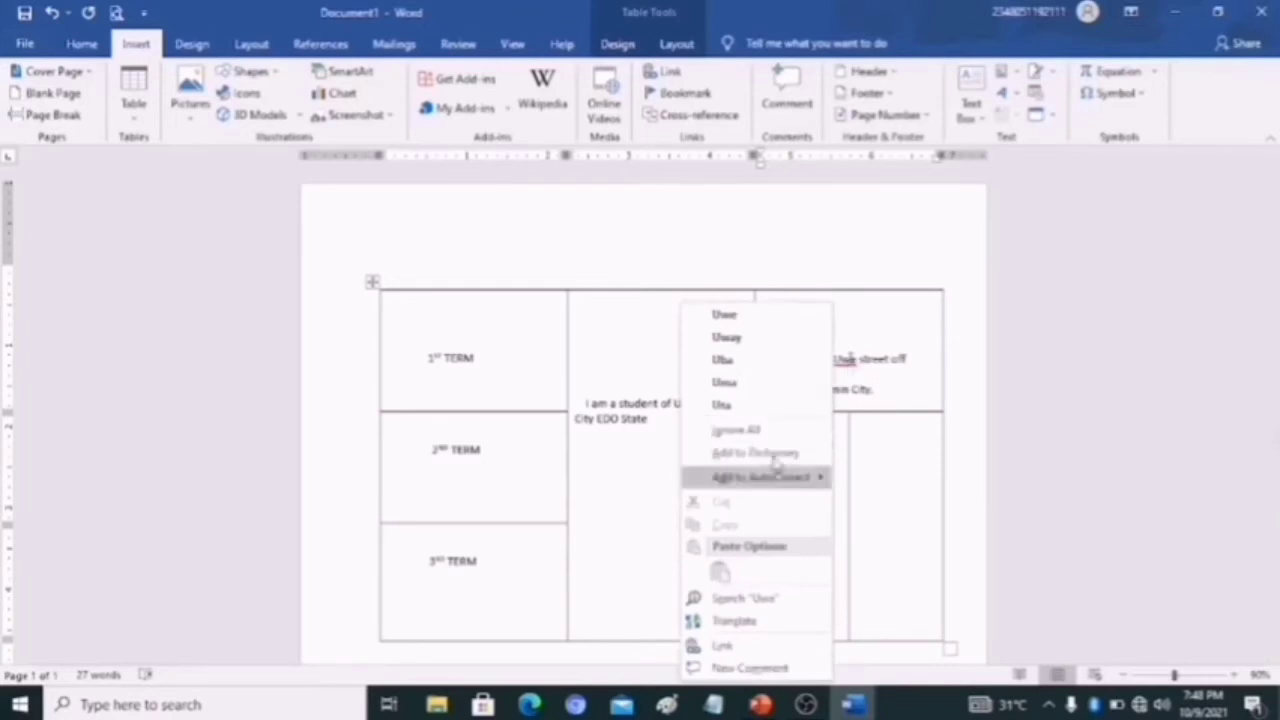
{"action": "left_click", "coordinate": [752, 436]}
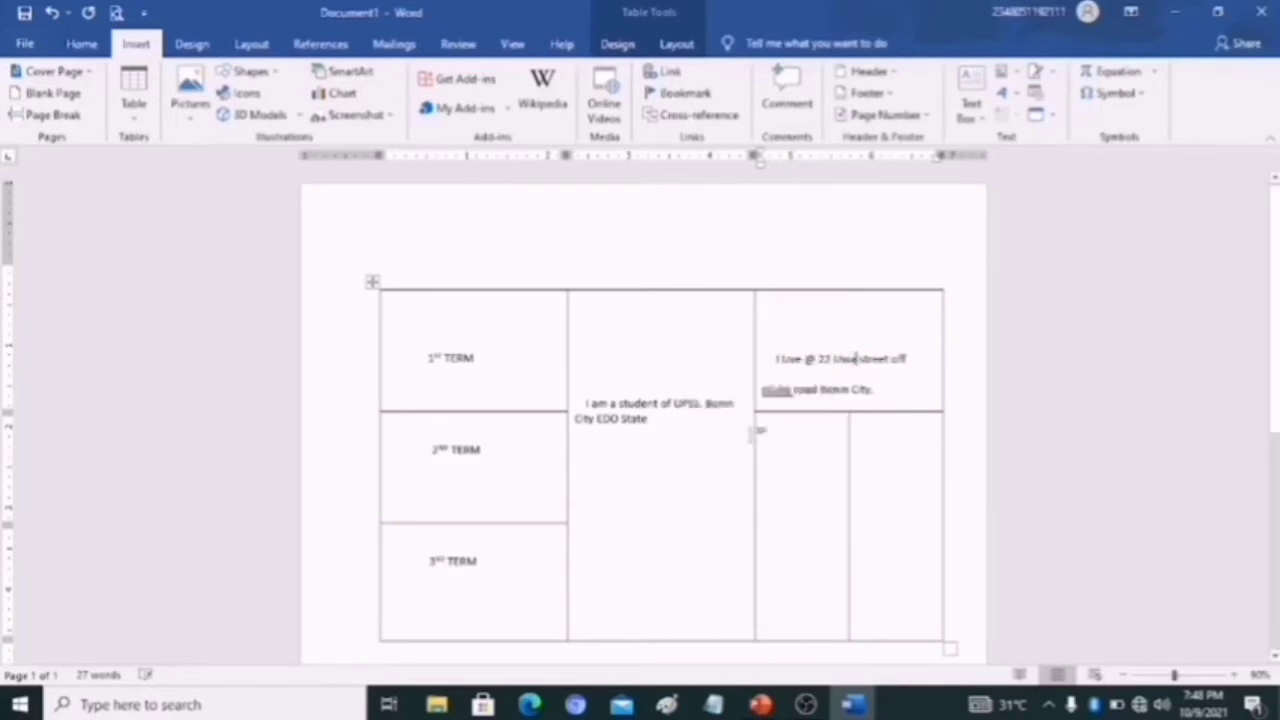
{"action": "right_click", "coordinate": [777, 391]}
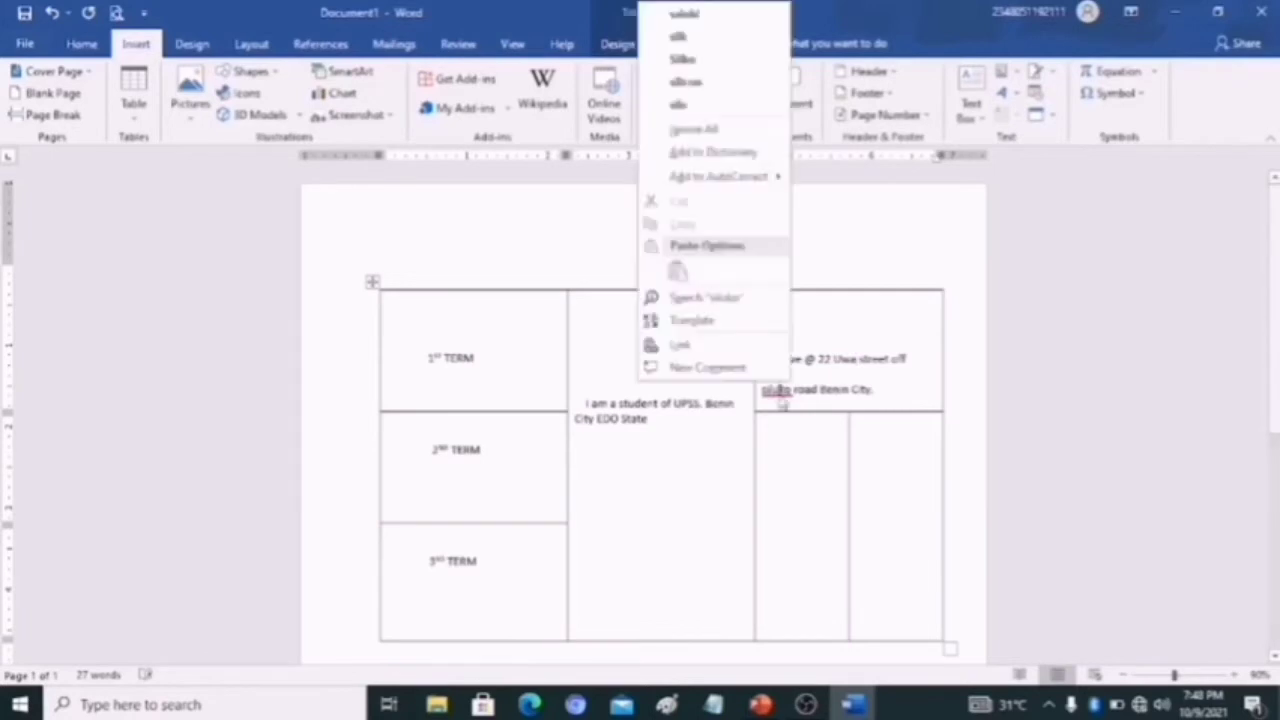
{"action": "left_click", "coordinate": [708, 130]}
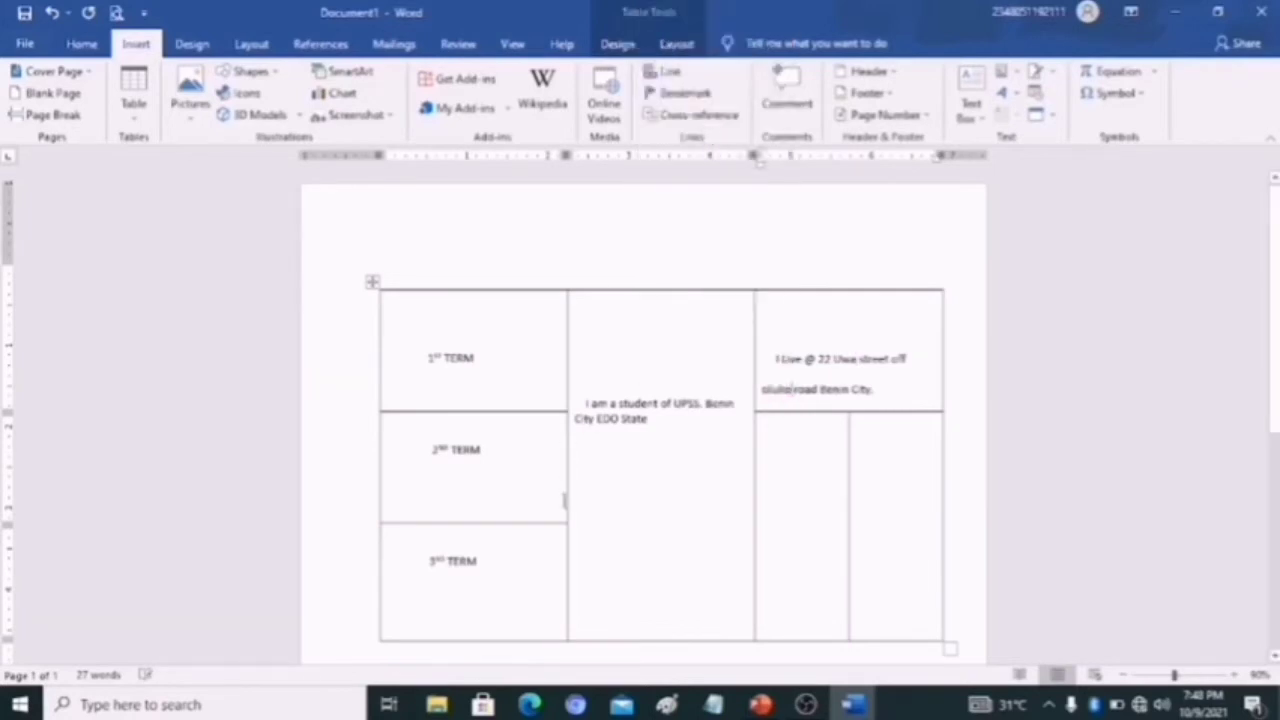
- Enter "This is the" on the second line of the first split cell below the address
{"action": "left_click", "coordinate": [787, 455]}
{"action": "key", "text": "Return"}
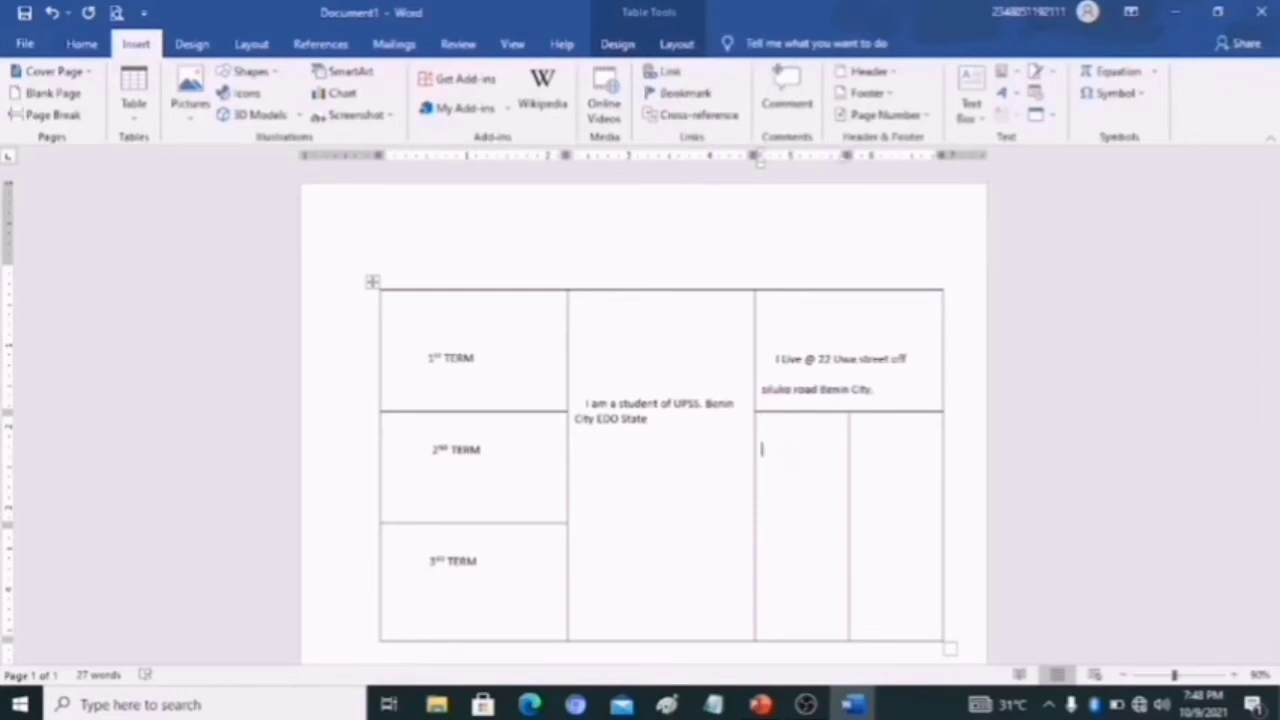
{"action": "type", "text": "this is the"}
- Insert a single Naira Sign from the Currency Symbols subset after "This is the"
{"action": "left_click", "coordinate": [1116, 93]}
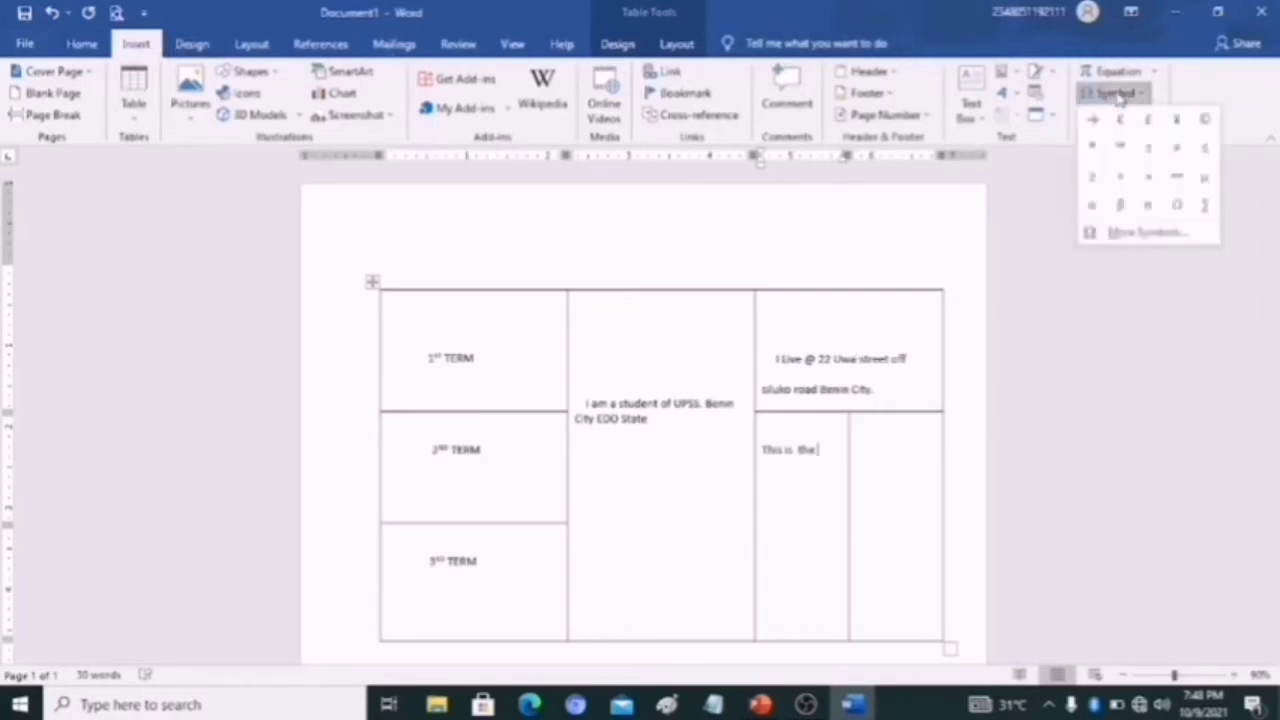
{"action": "left_click", "coordinate": [1137, 234]}
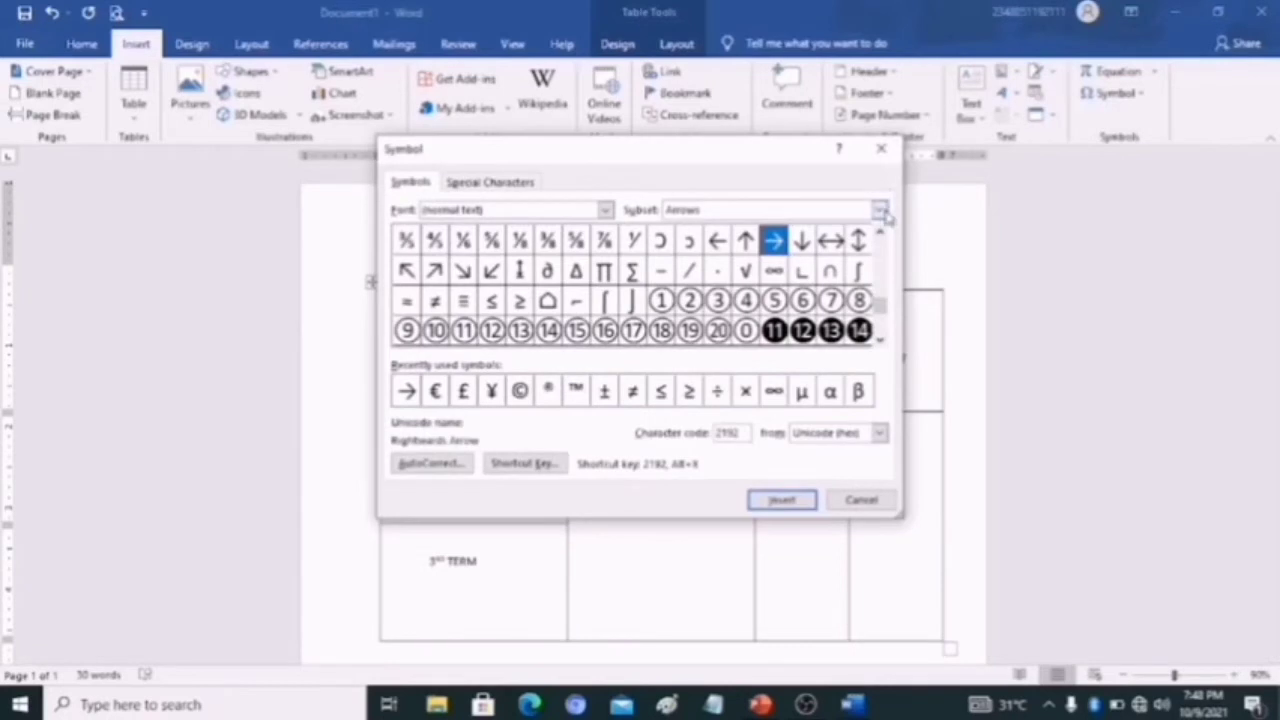
{"action": "left_click", "coordinate": [838, 209]}
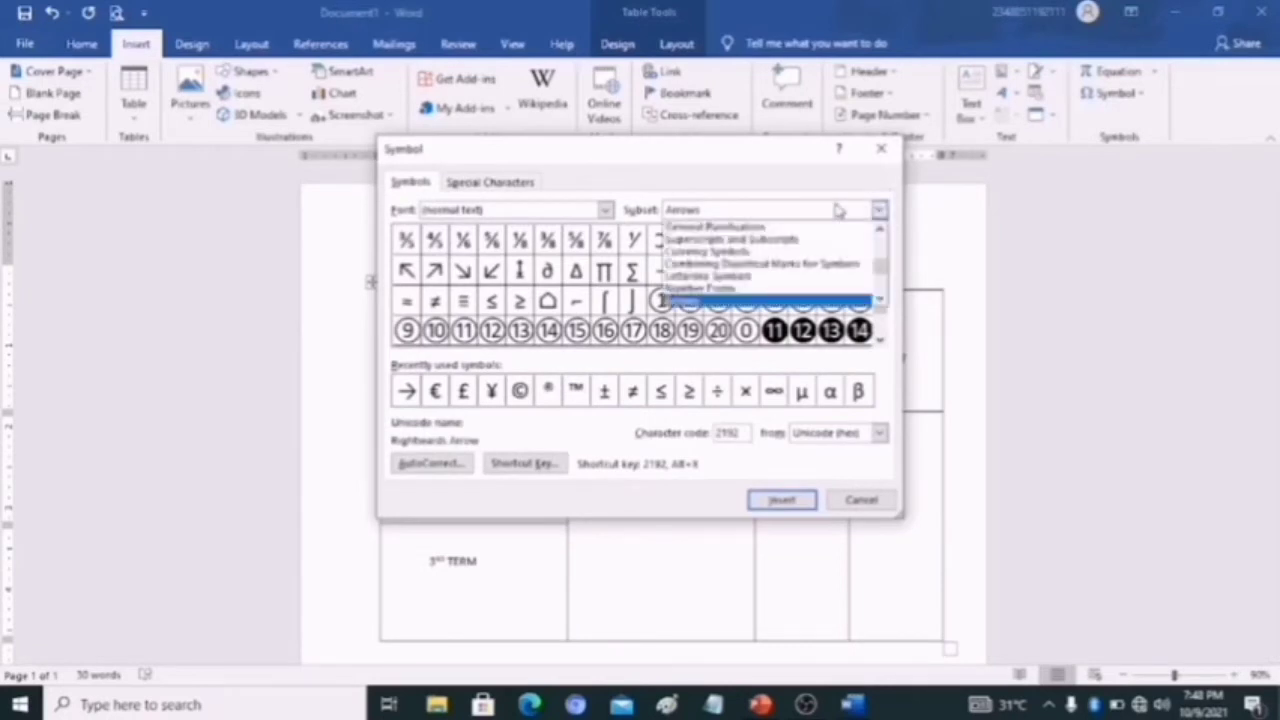
{"action": "left_click", "coordinate": [795, 258]}
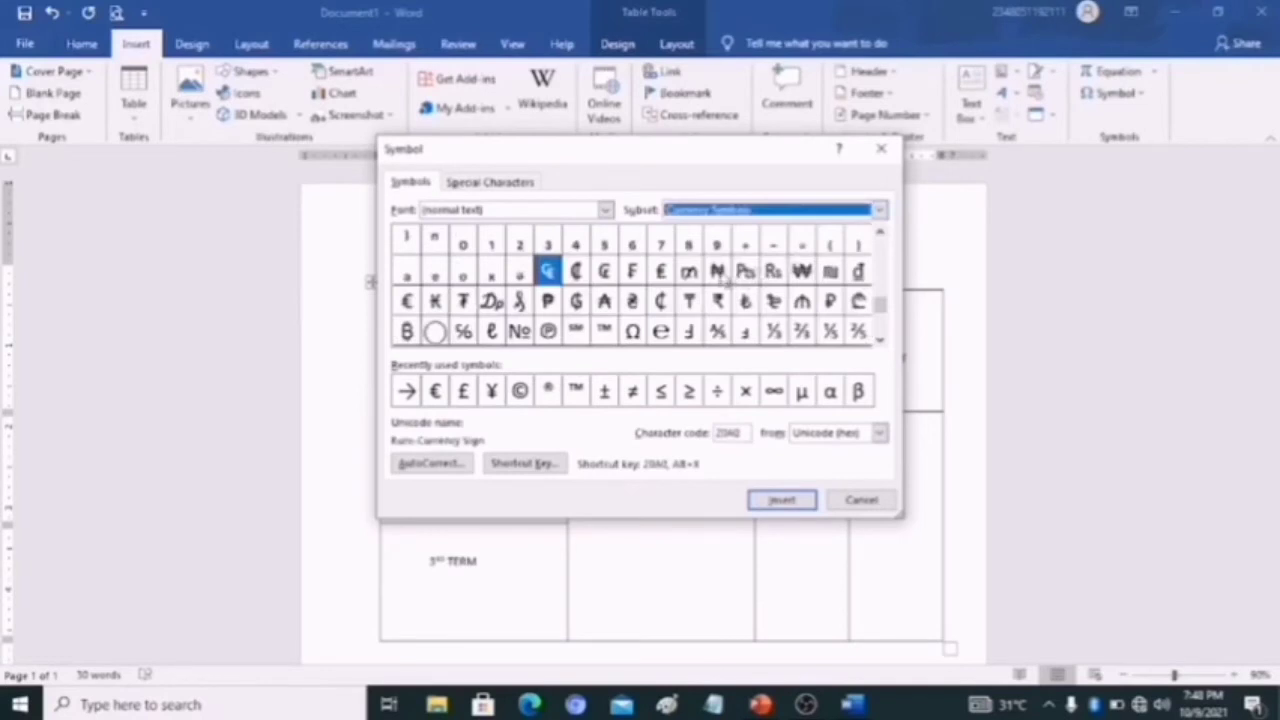
{"action": "left_click", "coordinate": [717, 272]}
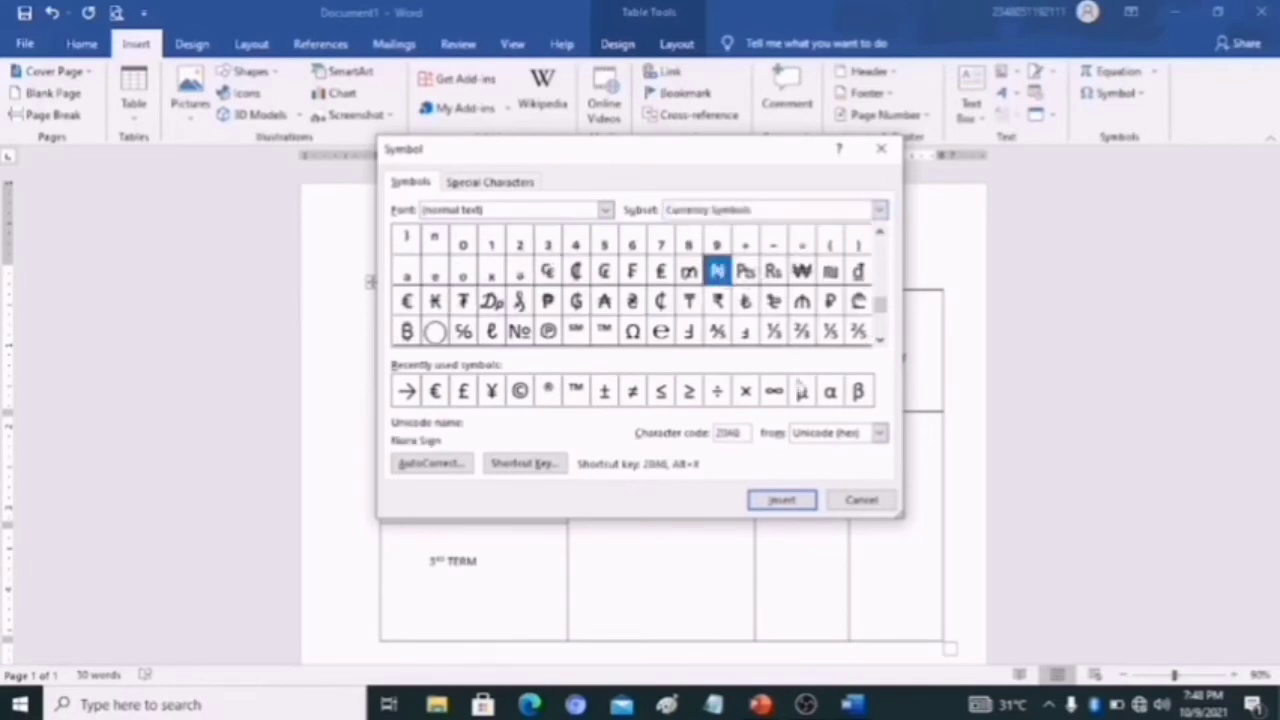
{"action": "left_click", "coordinate": [781, 501]}
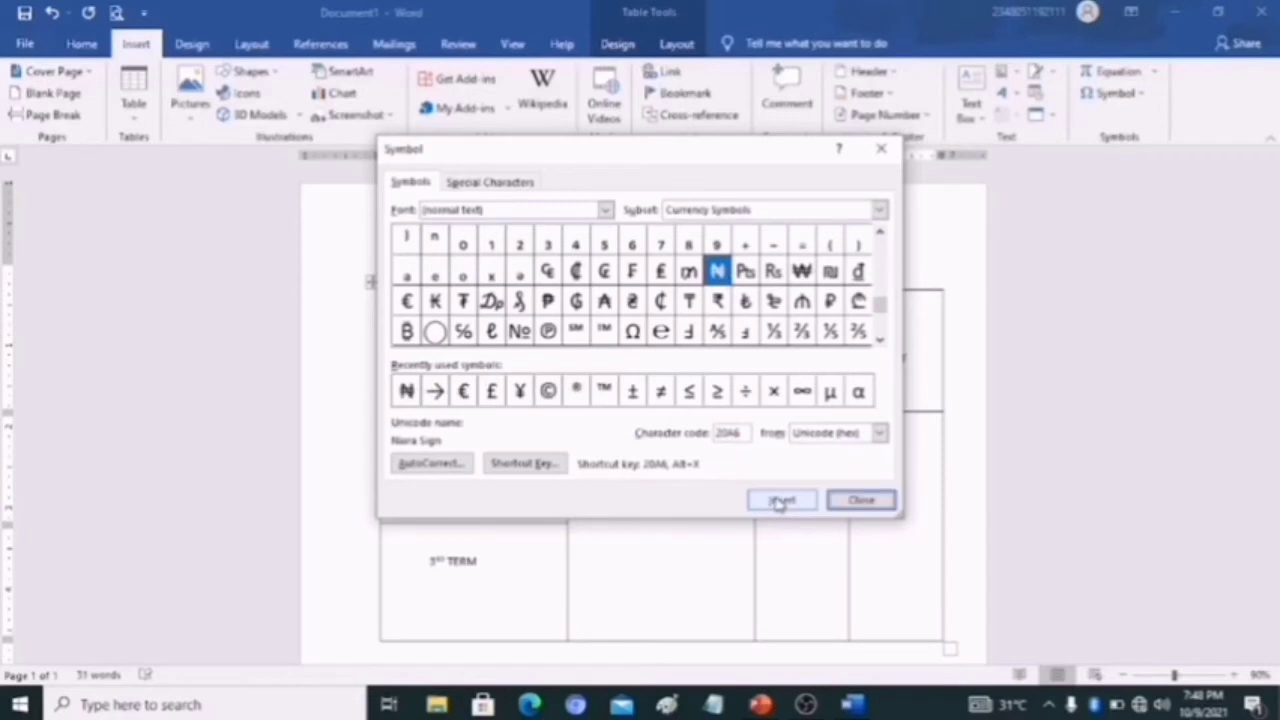
{"action": "left_click", "coordinate": [884, 503]}
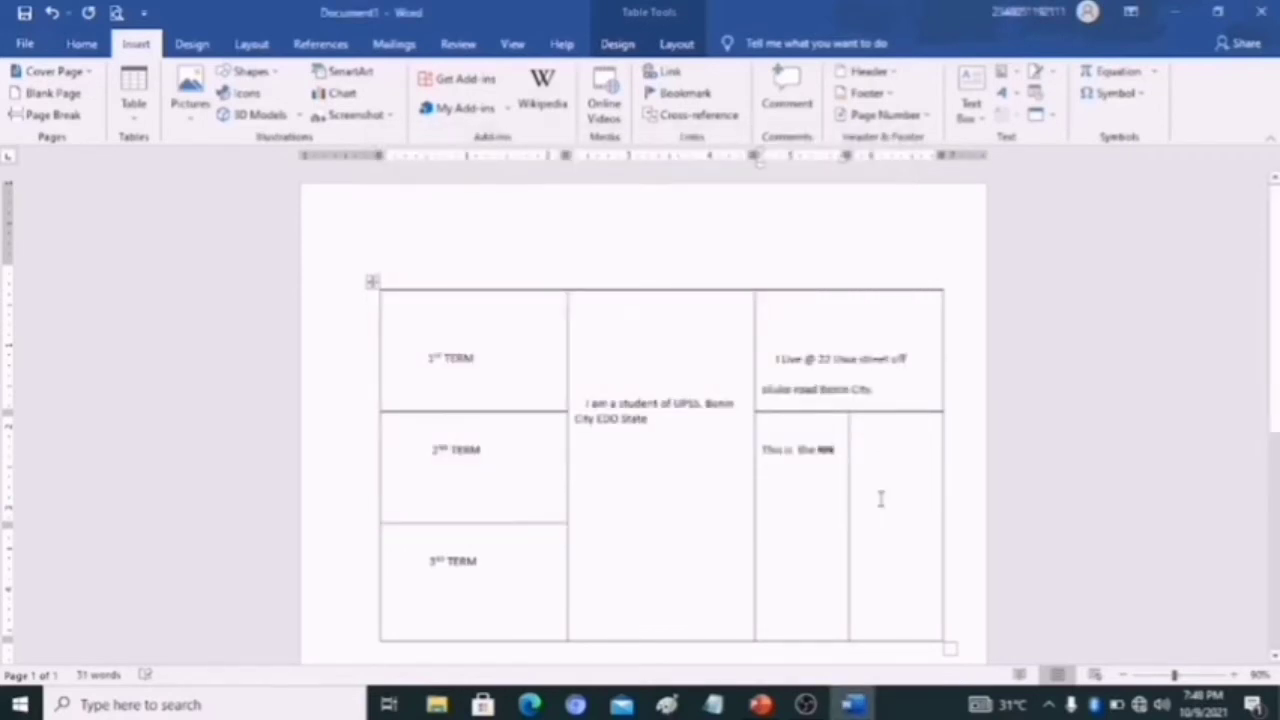
{"action": "key", "text": "BackSpace"}
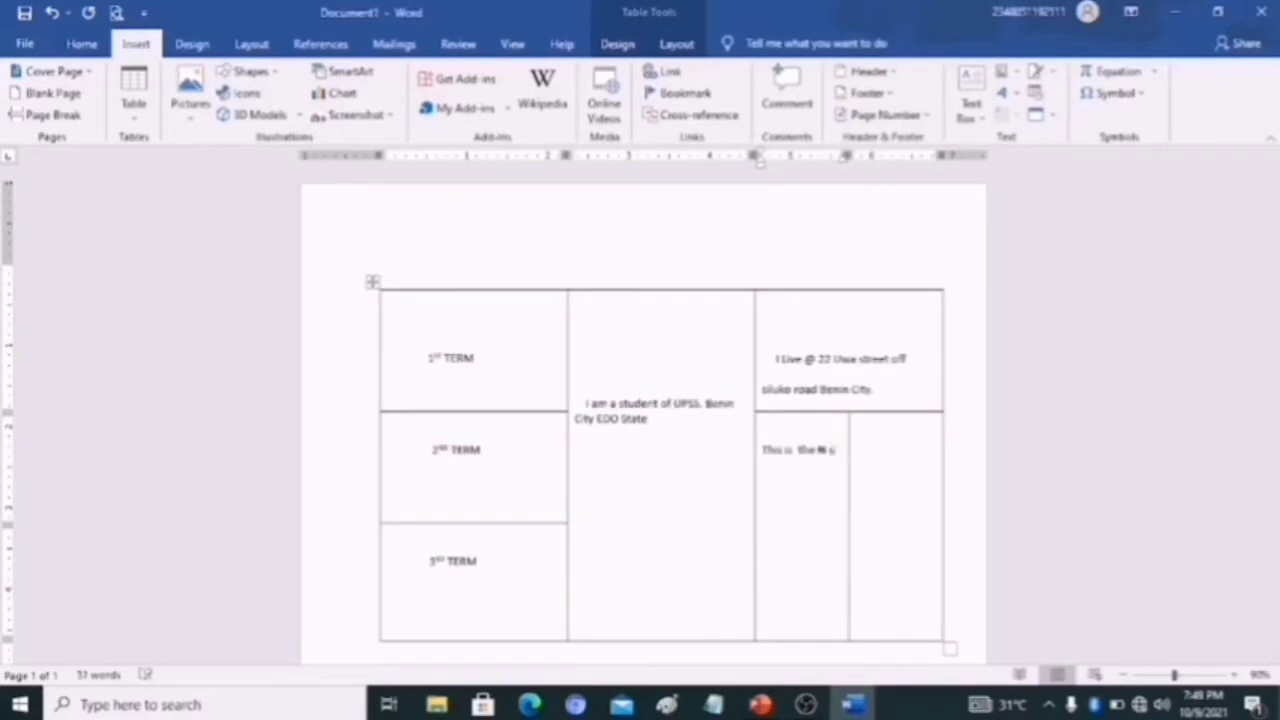
- Add "sign" after the Naira symbol and enter "Five" in the adjacent split cell
{"action": "type", "text": "sign"}
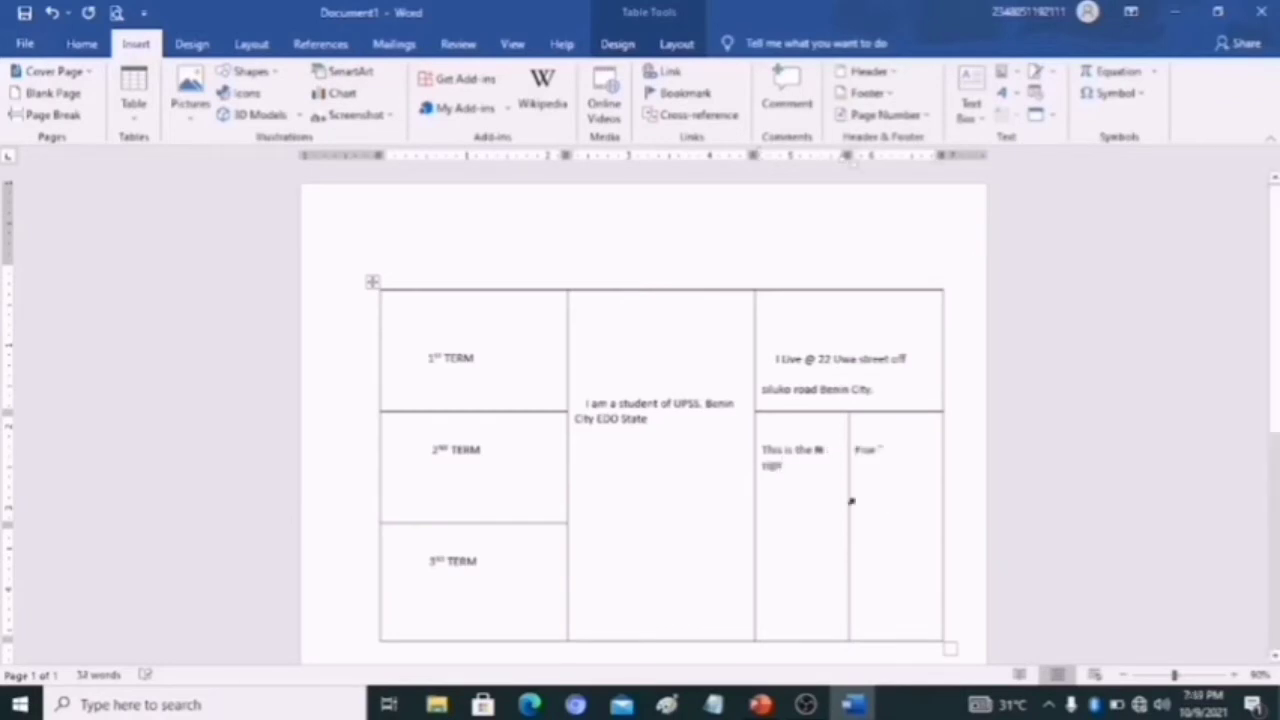
{"action": "key", "text": "BackSpace"}
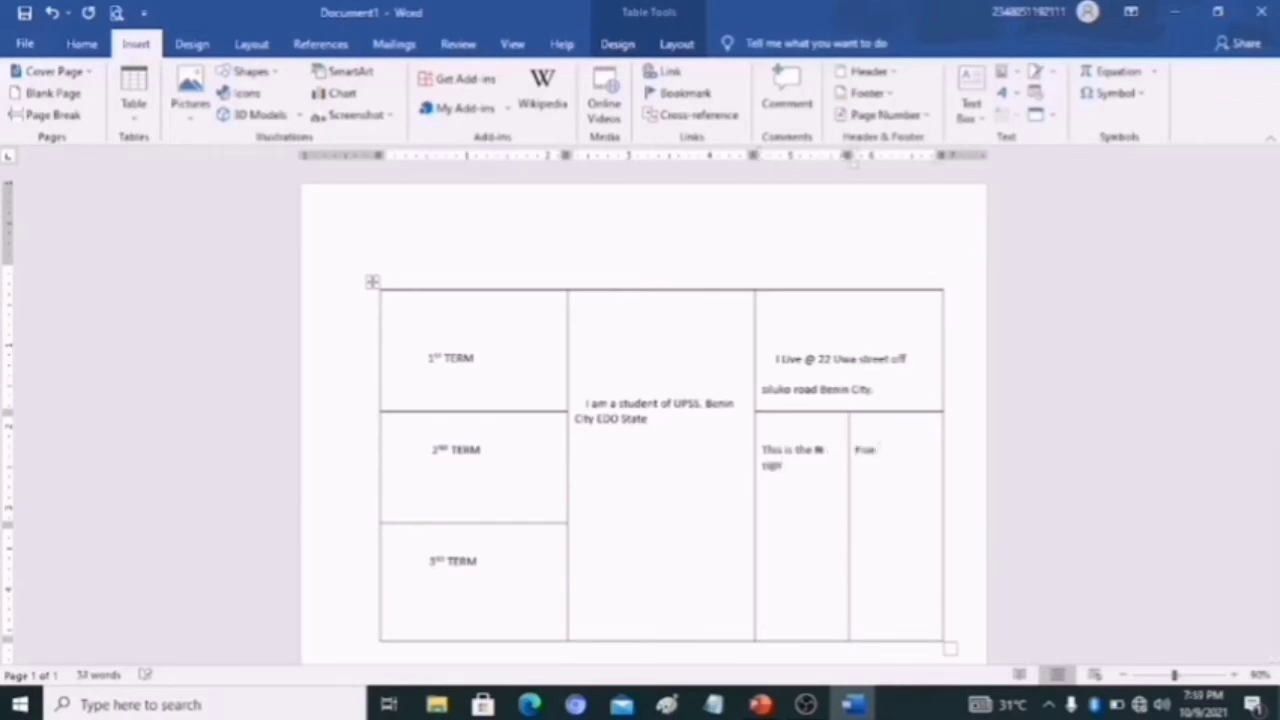
- Insert a ">" symbol as an equation after "Five" and follow it with "Seven"
{"action": "left_click", "coordinate": [1130, 80]}
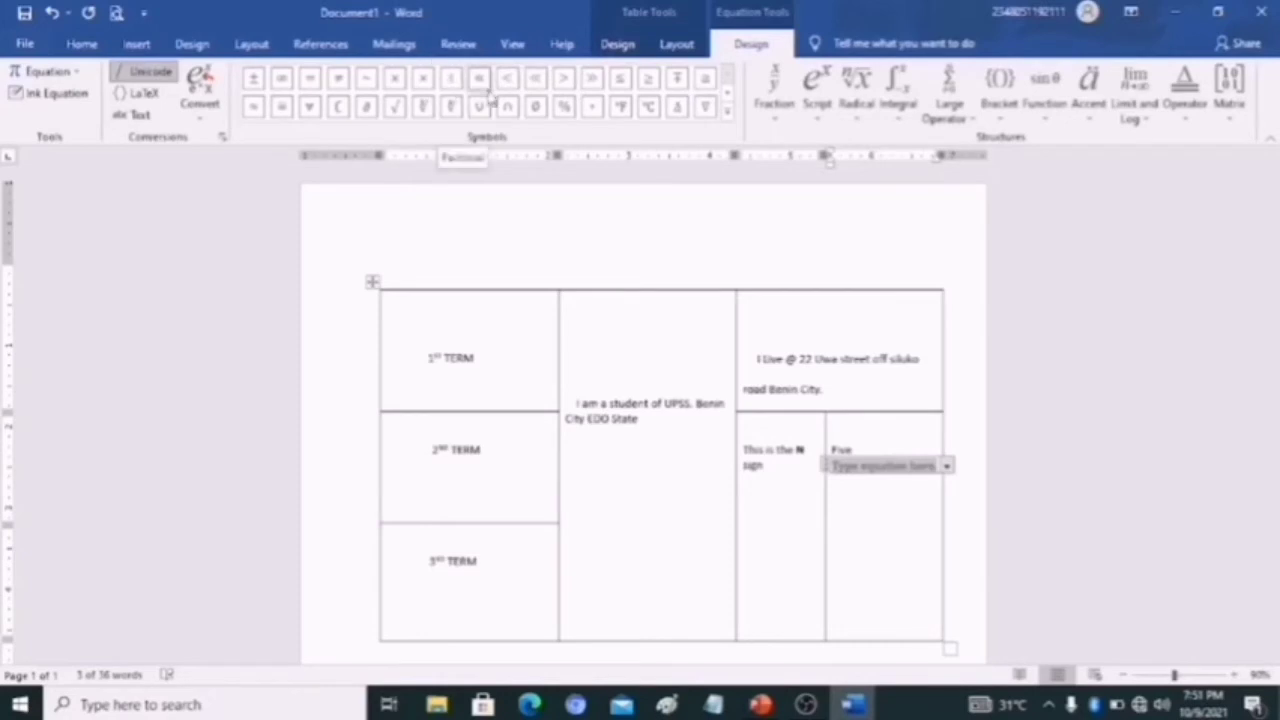
{"action": "left_click", "coordinate": [563, 84]}
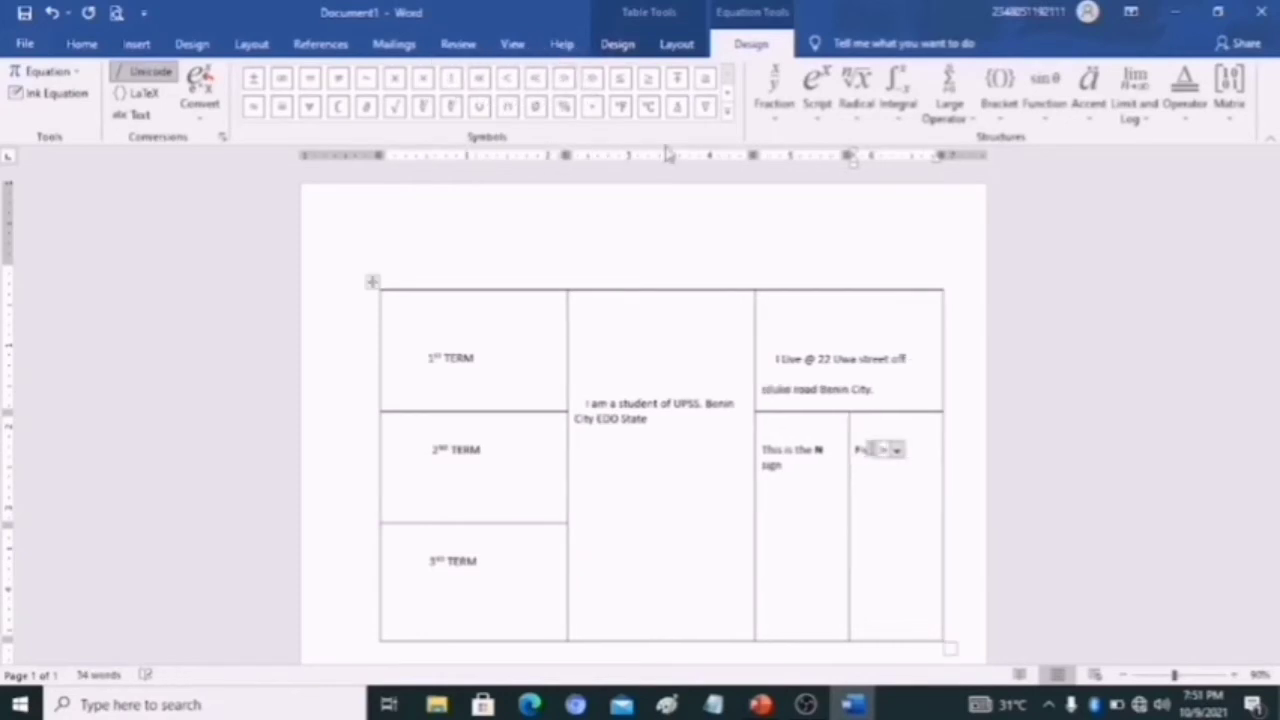
{"action": "left_click", "coordinate": [915, 455]}
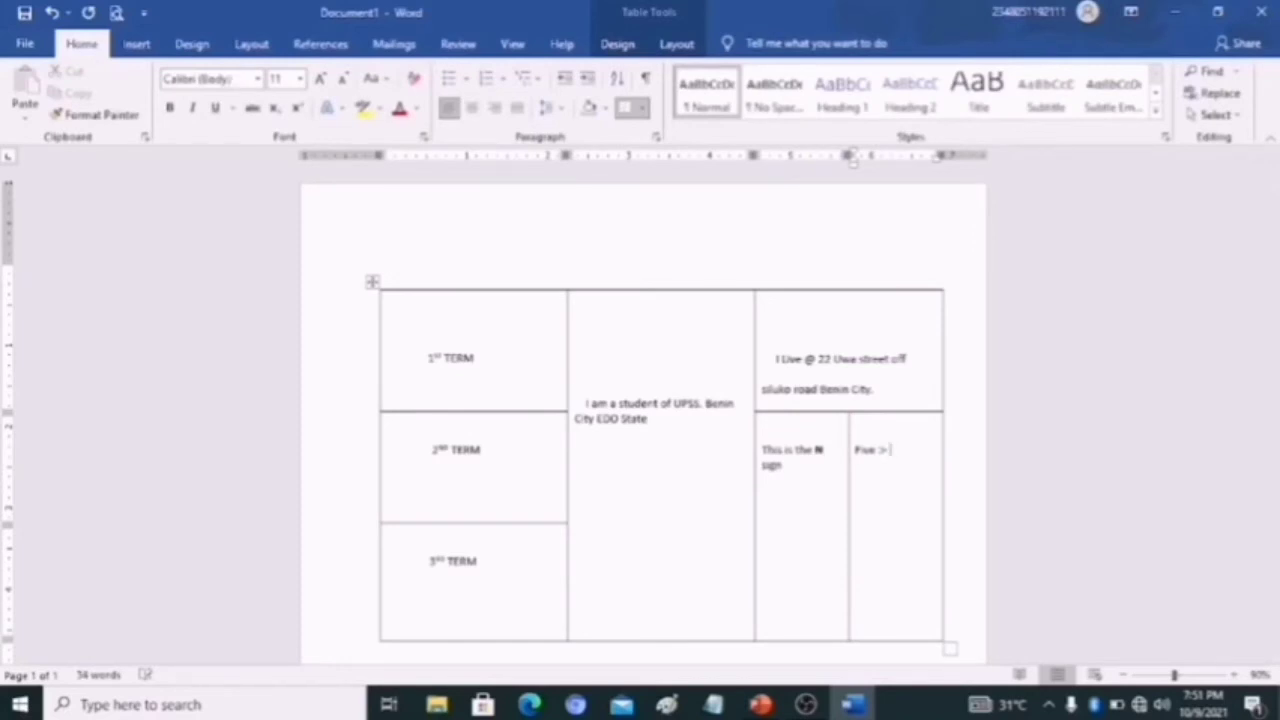
{"action": "type", "text": "tx"}
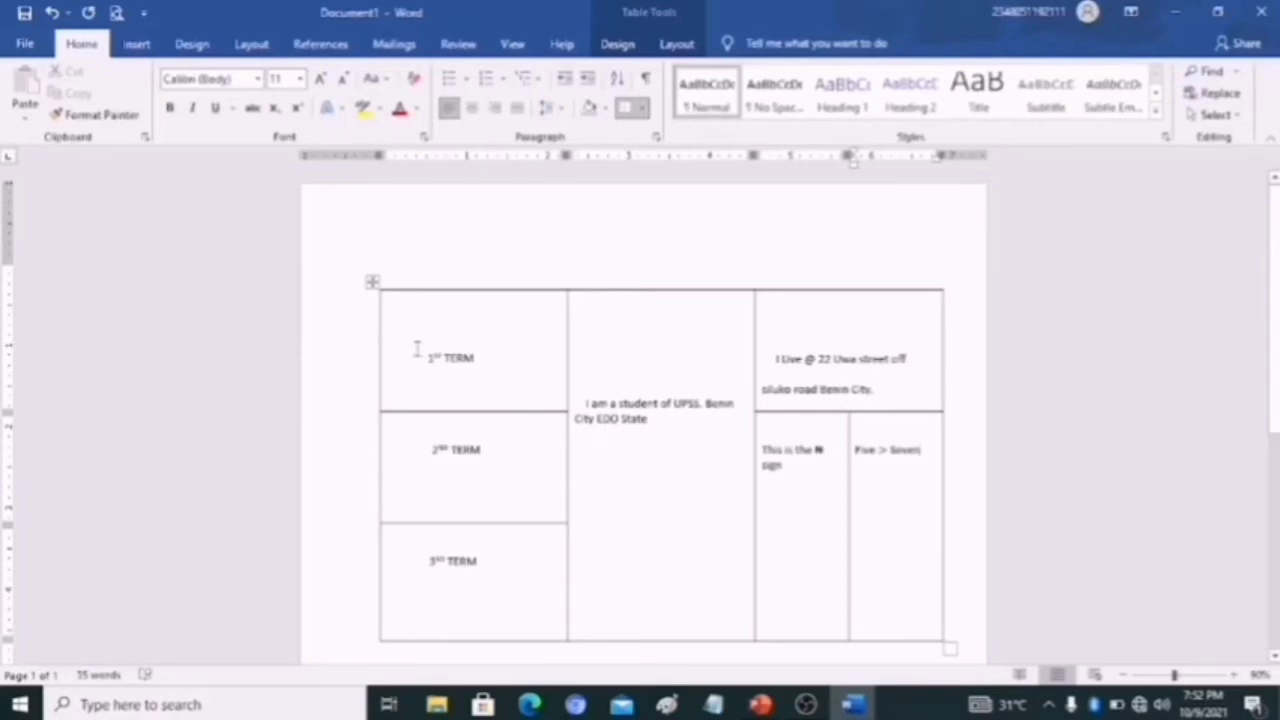
- Set all the table text to font size 14 and widen the table's last column slightly
{"action": "left_click_drag", "start_coordinate": [417, 343], "coordinate": [914, 583]}
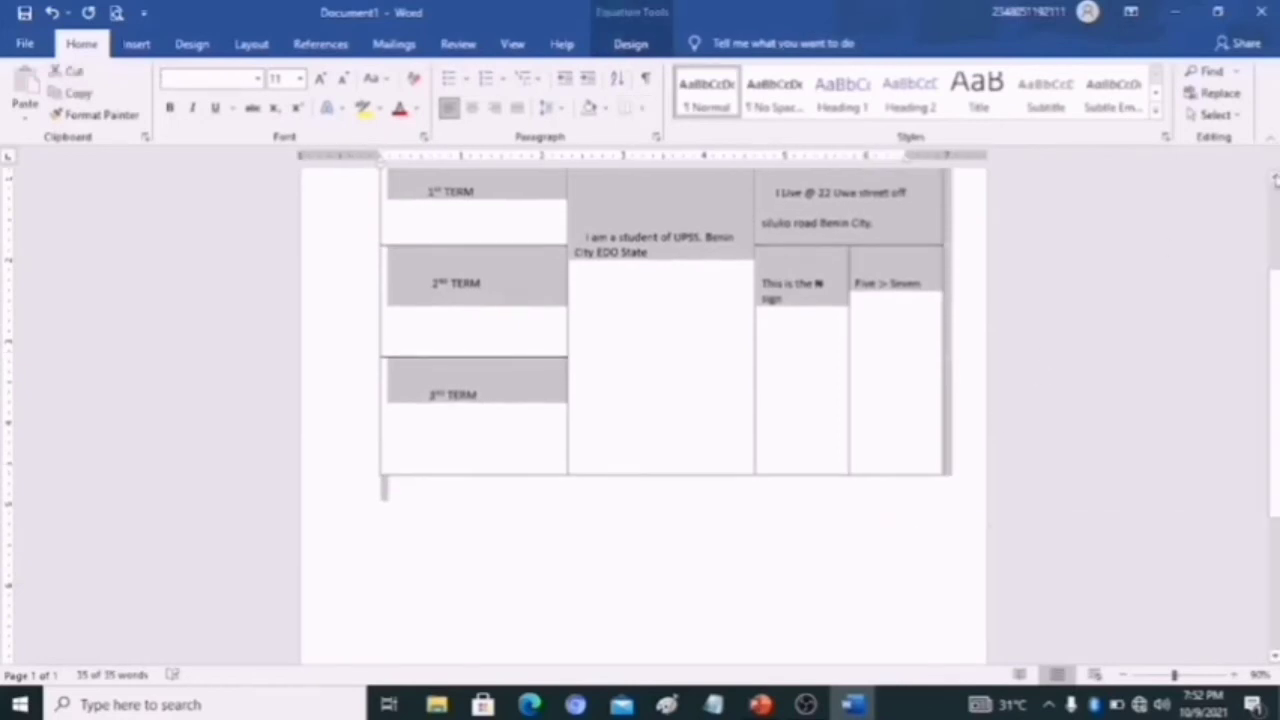
{"action": "scroll", "coordinate": [1275, 178], "scroll_direction": "up", "scroll_amount": 2}
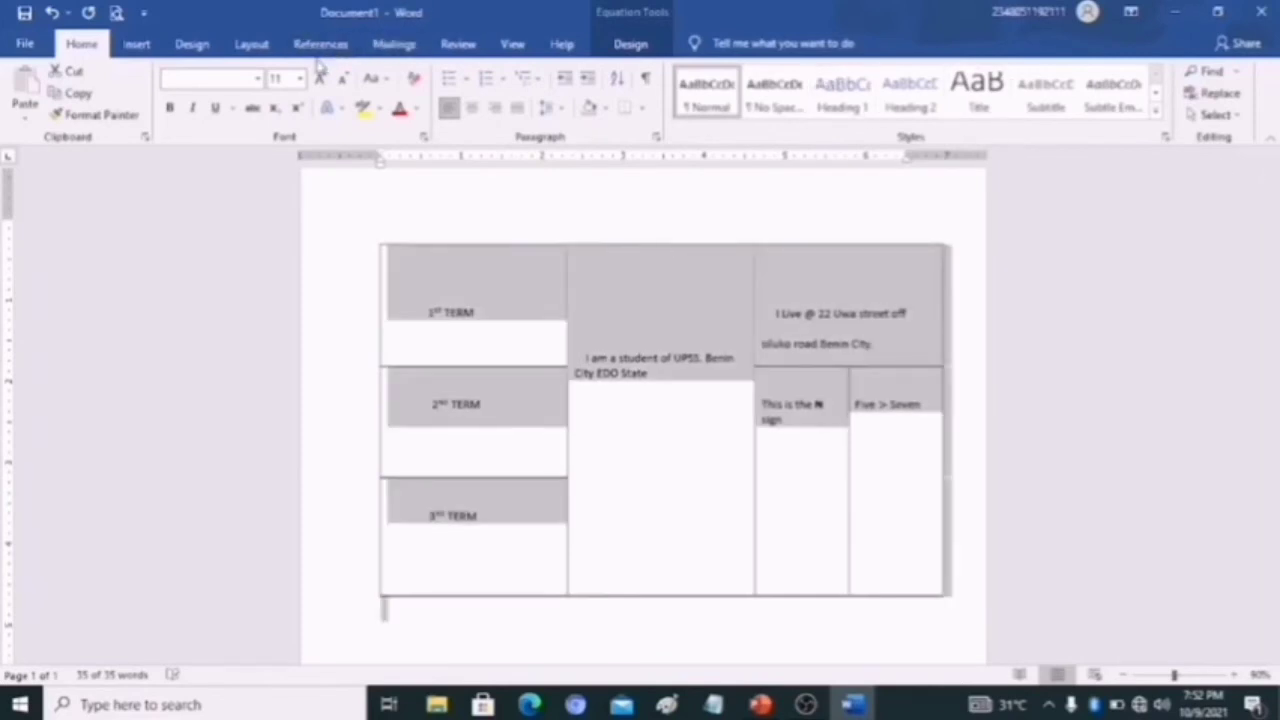
{"action": "left_click", "coordinate": [300, 79]}
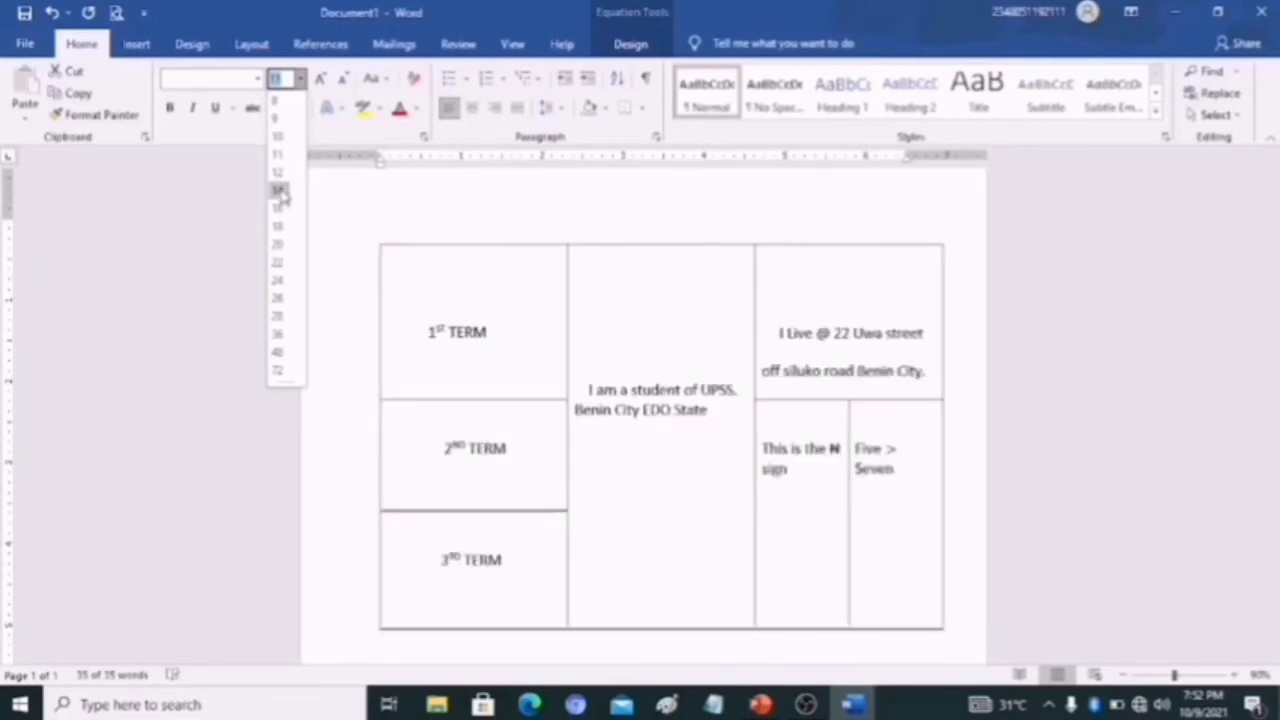
{"action": "left_click", "coordinate": [281, 192]}
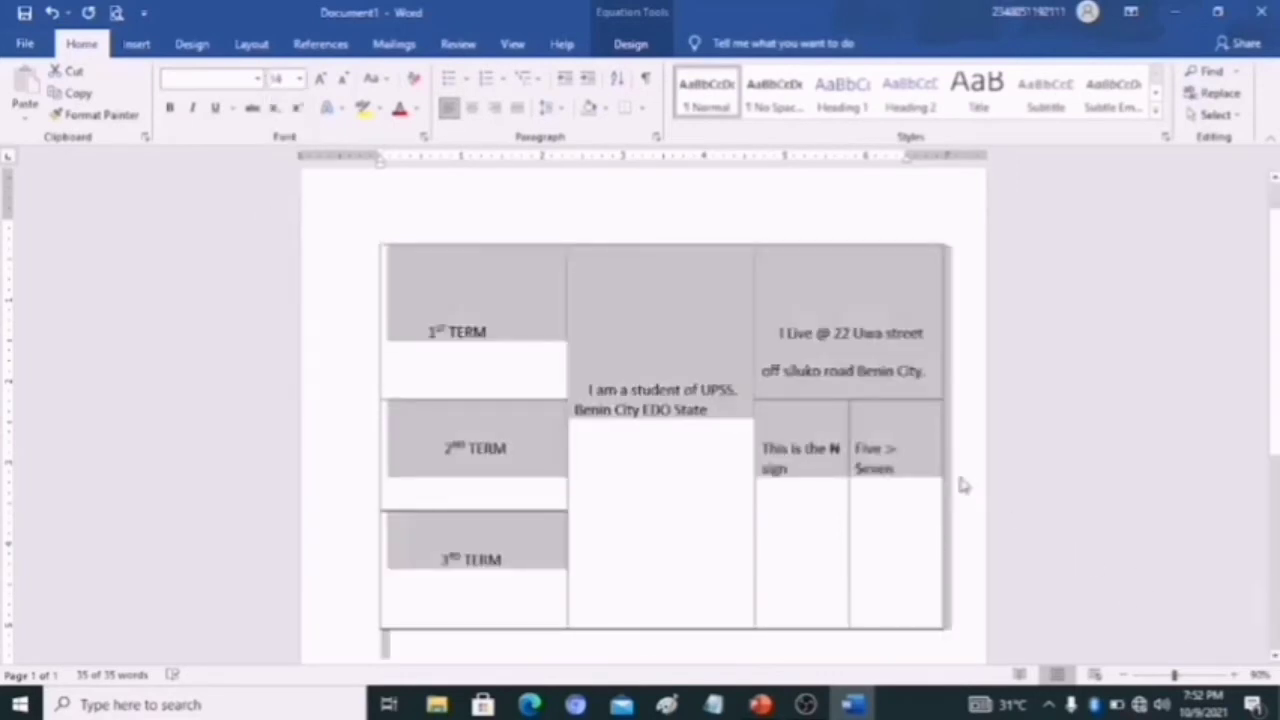
{"action": "left_click_drag", "start_coordinate": [941, 462], "coordinate": [965, 462]}
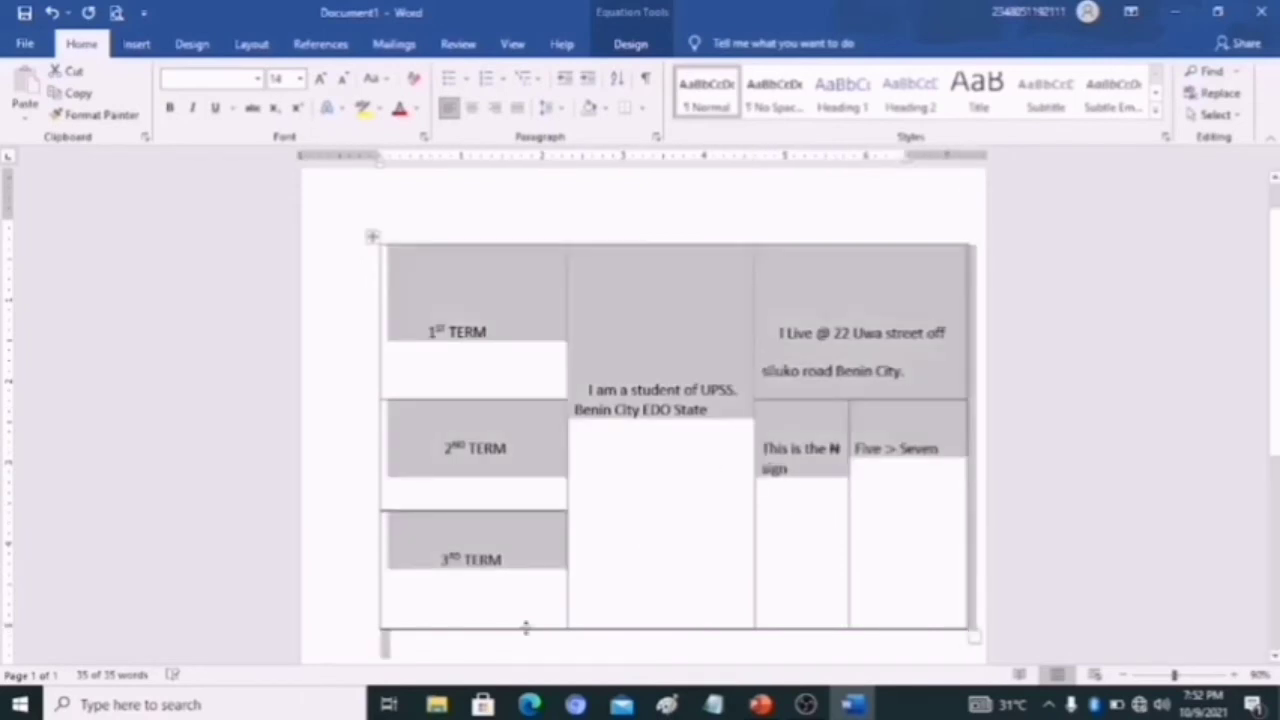
{"action": "left_click", "coordinate": [577, 648]}
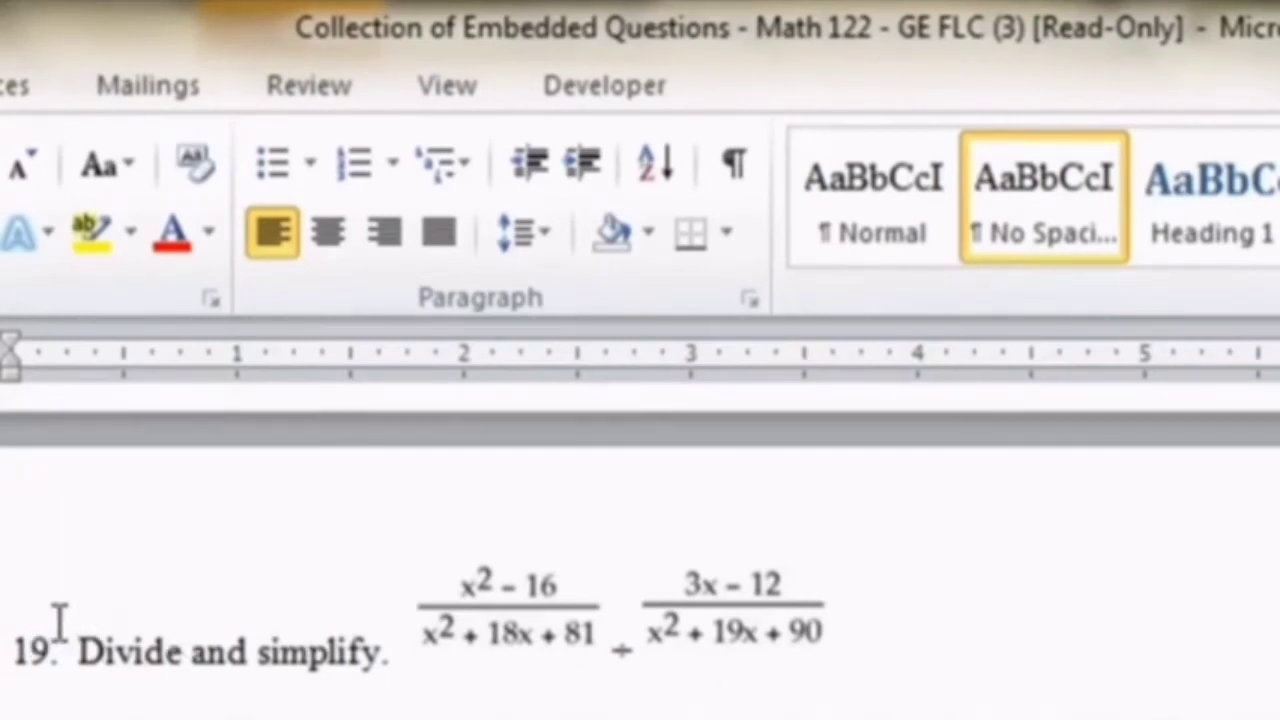
- In the Math 122 questions document, rotate the second fraction image of question 19 counterclockwise to a diagonal angle
{"action": "left_click", "coordinate": [482, 630]}
{"action": "left_click", "coordinate": [650, 625]}
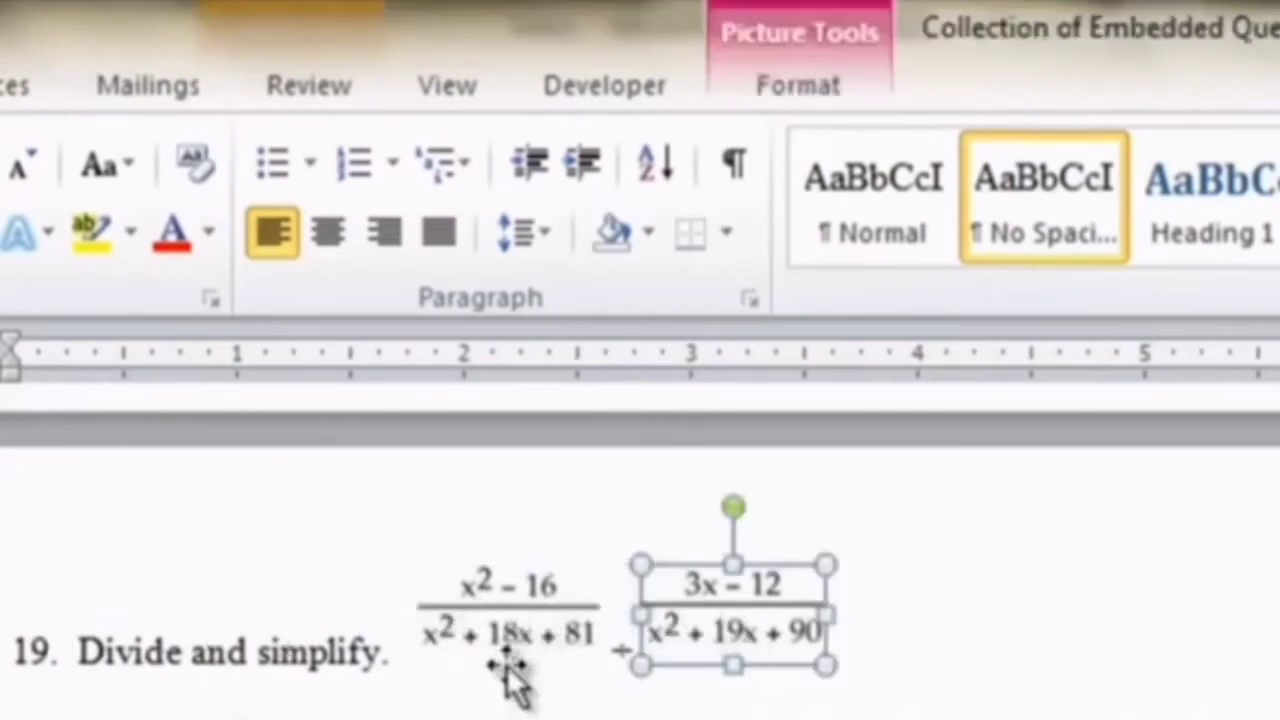
{"action": "left_click", "coordinate": [506, 634]}
{"action": "left_click", "coordinate": [702, 640]}
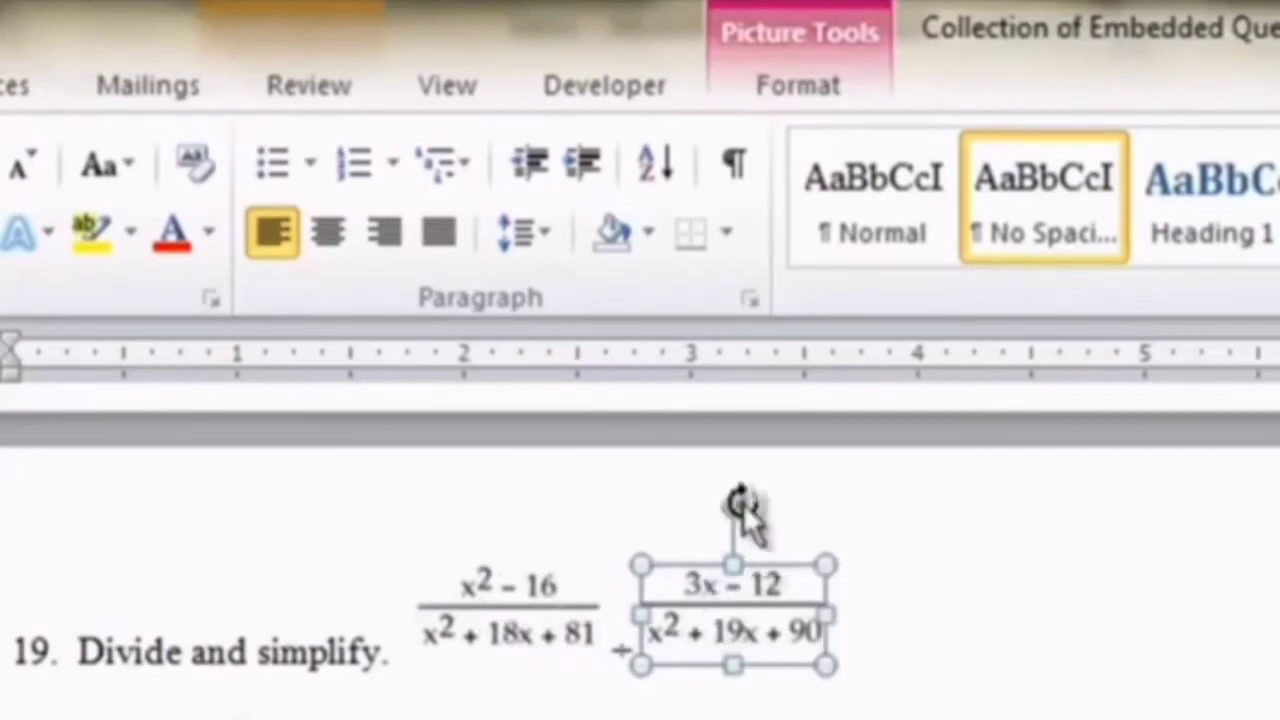
{"action": "left_click_drag", "start_coordinate": [722, 508], "coordinate": [818, 662]}
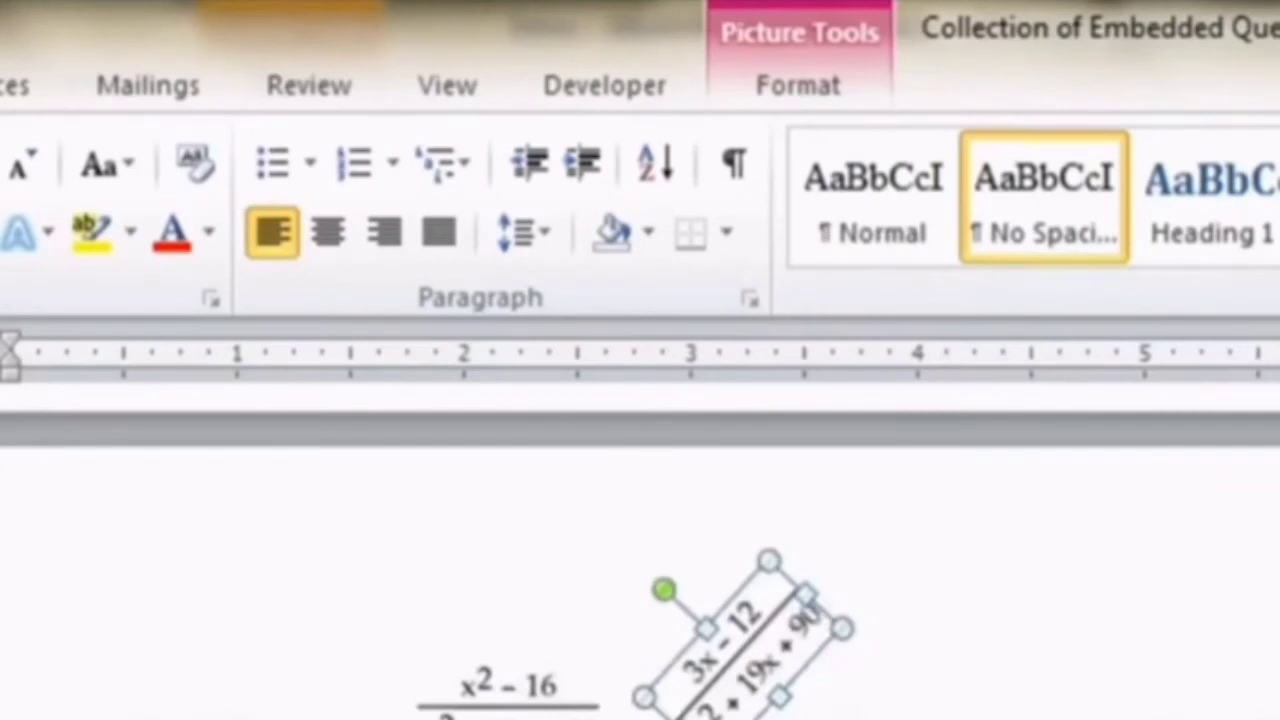
- Undo the rotation of question 19's second fraction image
{"action": "key", "text": "ctrl+z"}
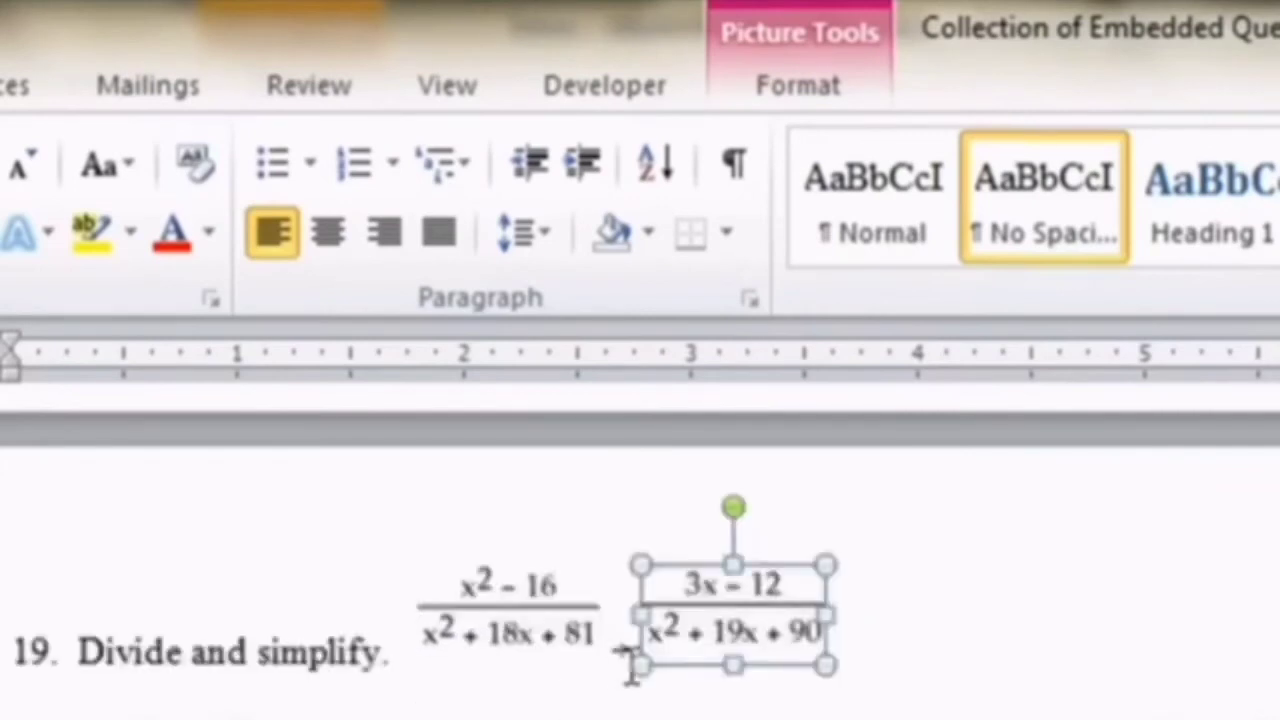
{"action": "mouse_move", "coordinate": [621, 648]}
{"action": "left_mouse_down"}
{"action": "mouse_move", "coordinate": [639, 657]}
{"action": "mouse_move", "coordinate": [624, 642]}
{"action": "left_mouse_up"}
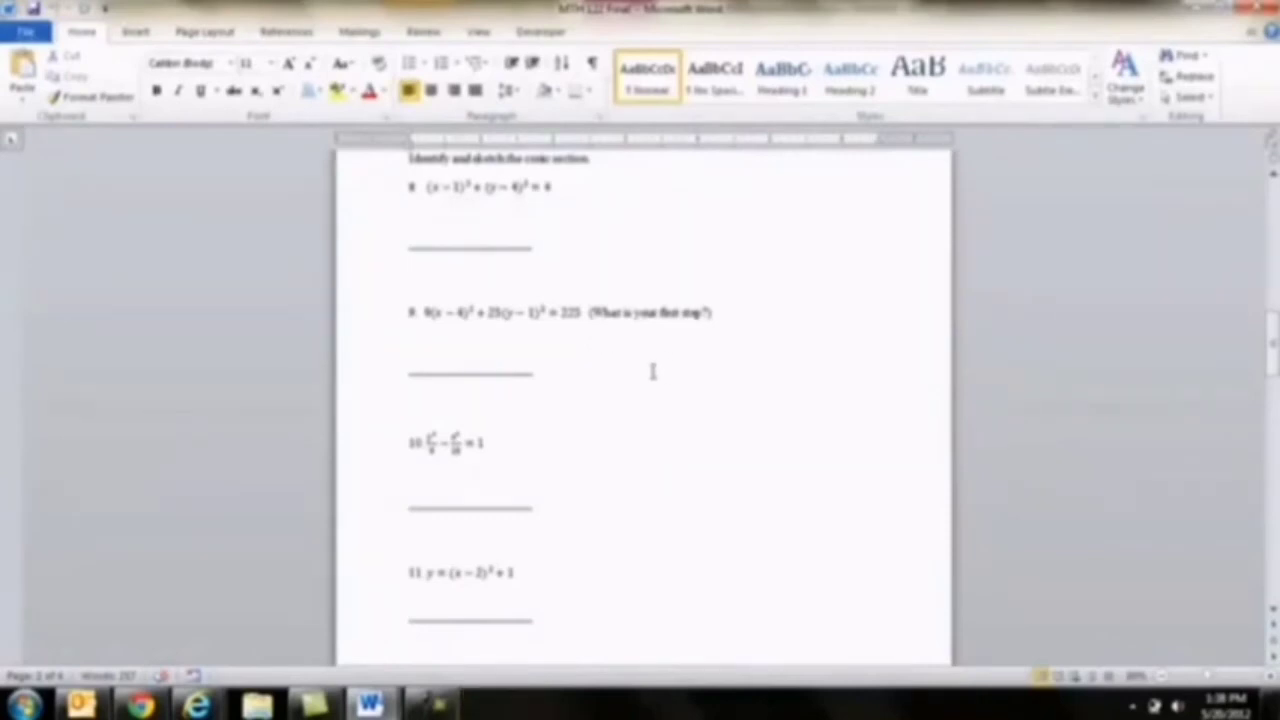
- In the MTH 122 Final document, select the fraction equation of question 10 to examine its editable frame, then deselect it
{"action": "left_click", "coordinate": [440, 448]}
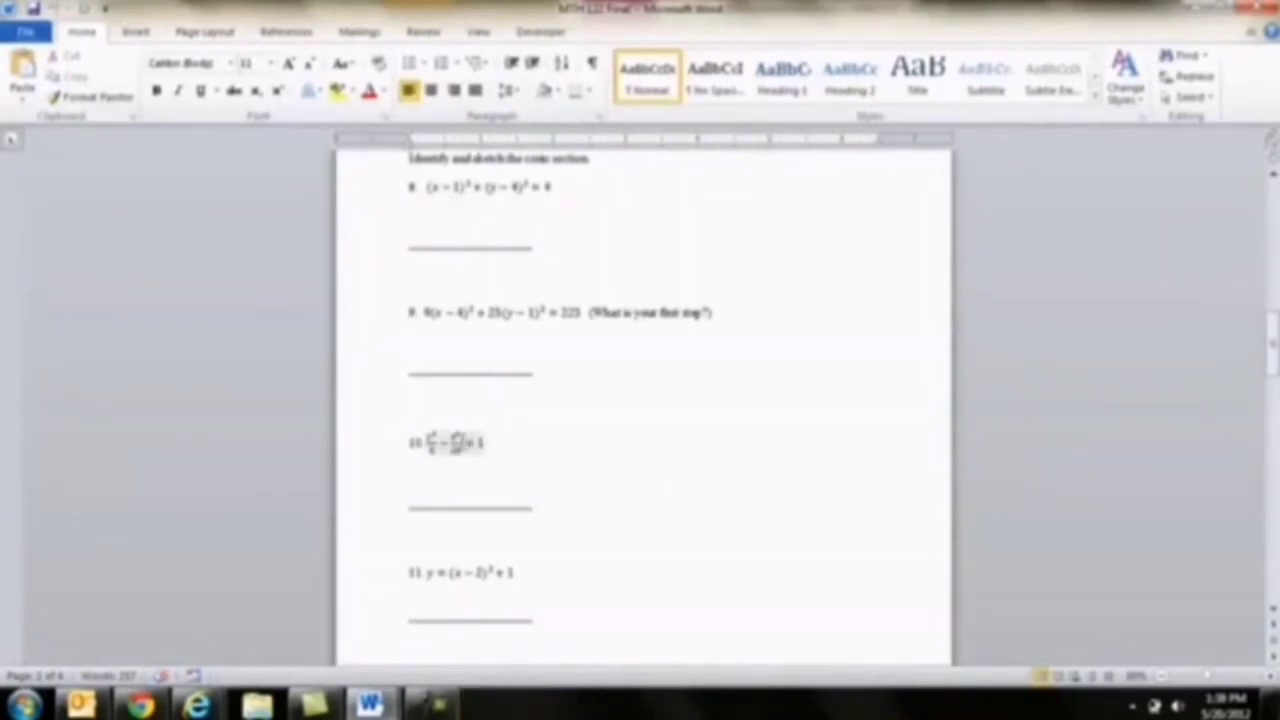
{"action": "left_click", "coordinate": [455, 448]}
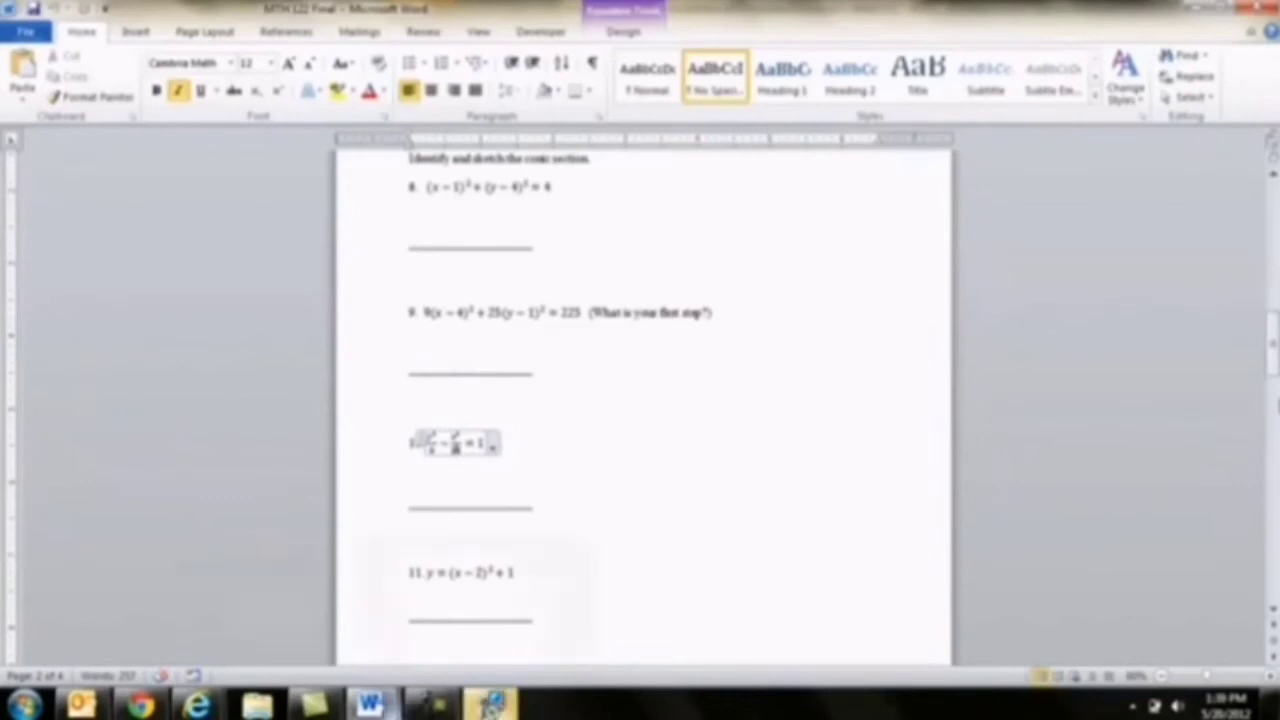
{"action": "left_click", "coordinate": [409, 424]}
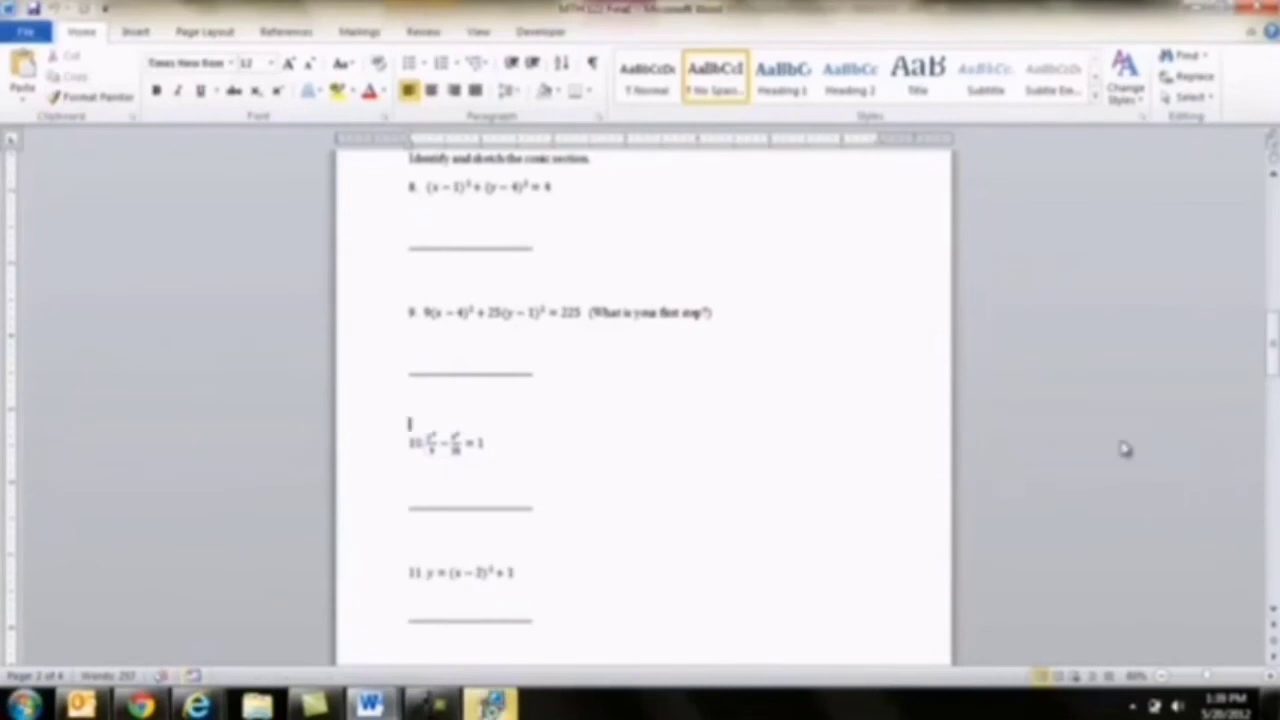
- Start a new page after the document's last question and paste the copied fraction image onto it
{"action": "left_click_drag", "start_coordinate": [1271, 345], "coordinate": [1266, 573]}
{"action": "left_click", "coordinate": [460, 489]}
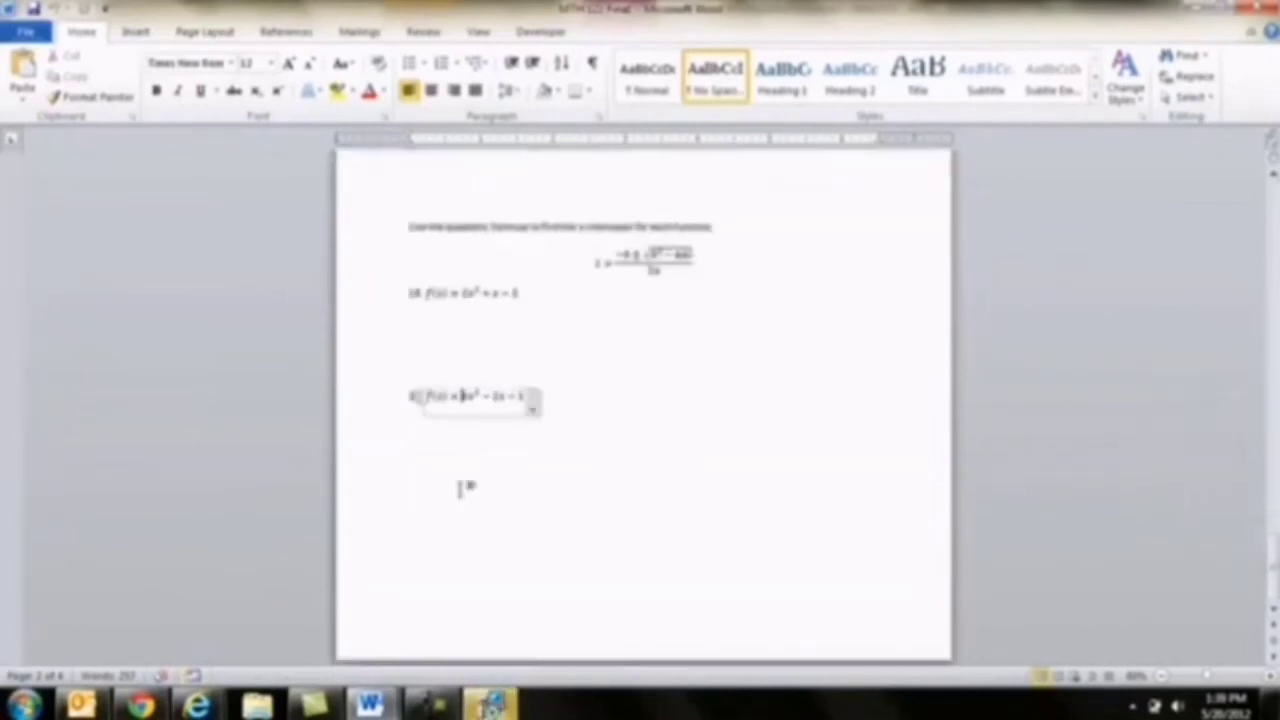
{"action": "left_click", "coordinate": [462, 489]}
{"action": "key", "text": "ctrl+Return"}
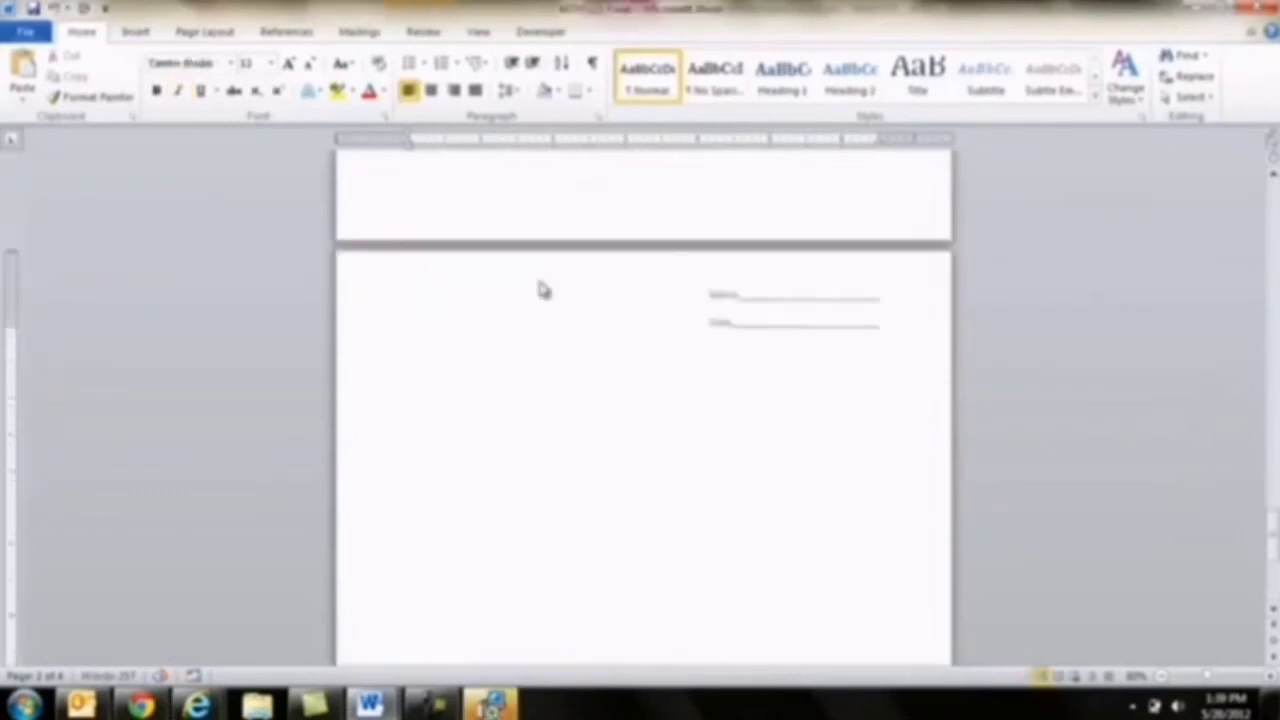
{"action": "key", "text": "ctrl+v"}
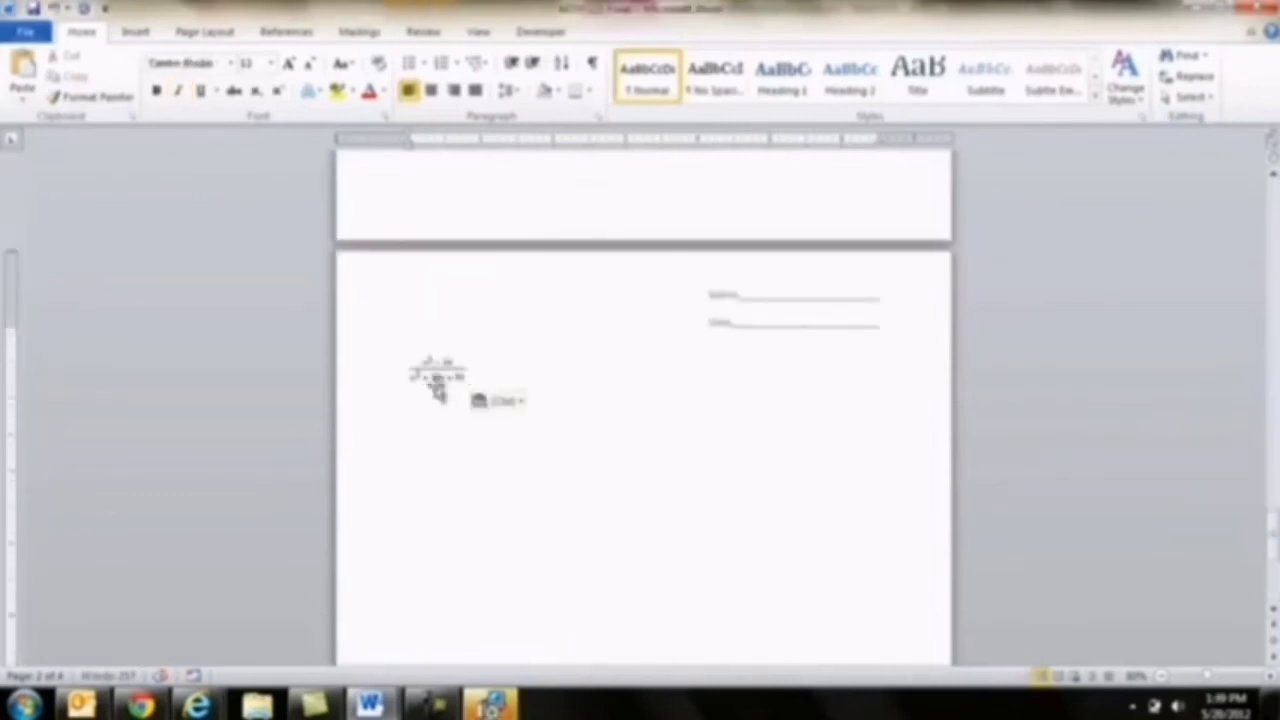
- Enlarge the pasted fraction image proportionally to about three times its width and deselect it
{"action": "left_click", "coordinate": [437, 372]}
{"action": "left_click_drag", "start_coordinate": [465, 385], "coordinate": [556, 456]}
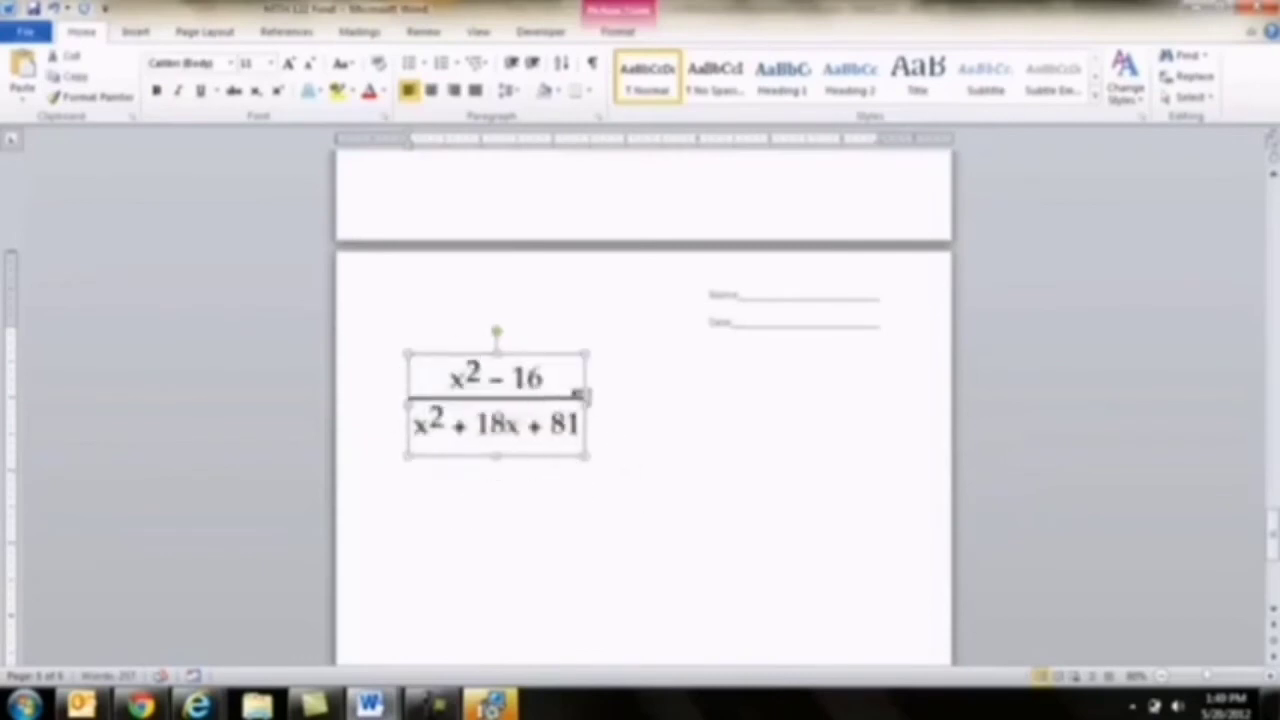
{"action": "left_click", "coordinate": [614, 455]}
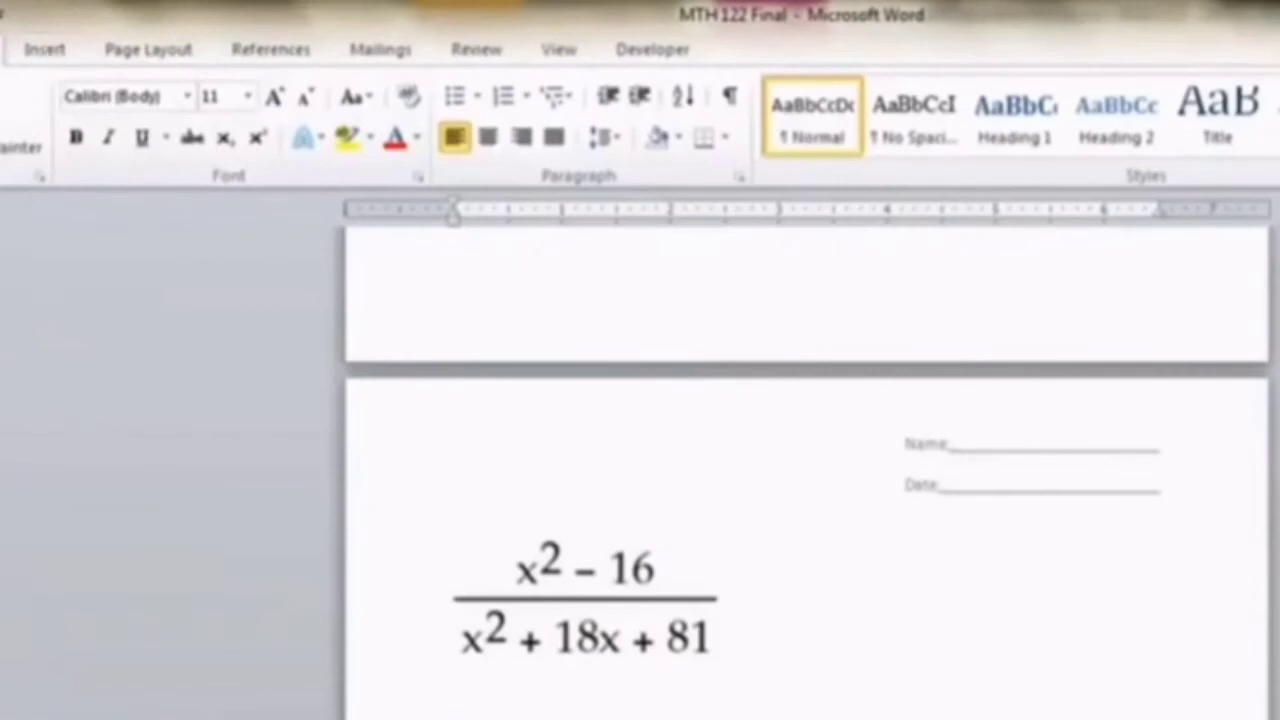
- Insert a new equation below the fraction image and add an empty stacked fraction to it
{"action": "scroll", "coordinate": [806, 470], "scroll_direction": "down", "scroll_amount": 3}
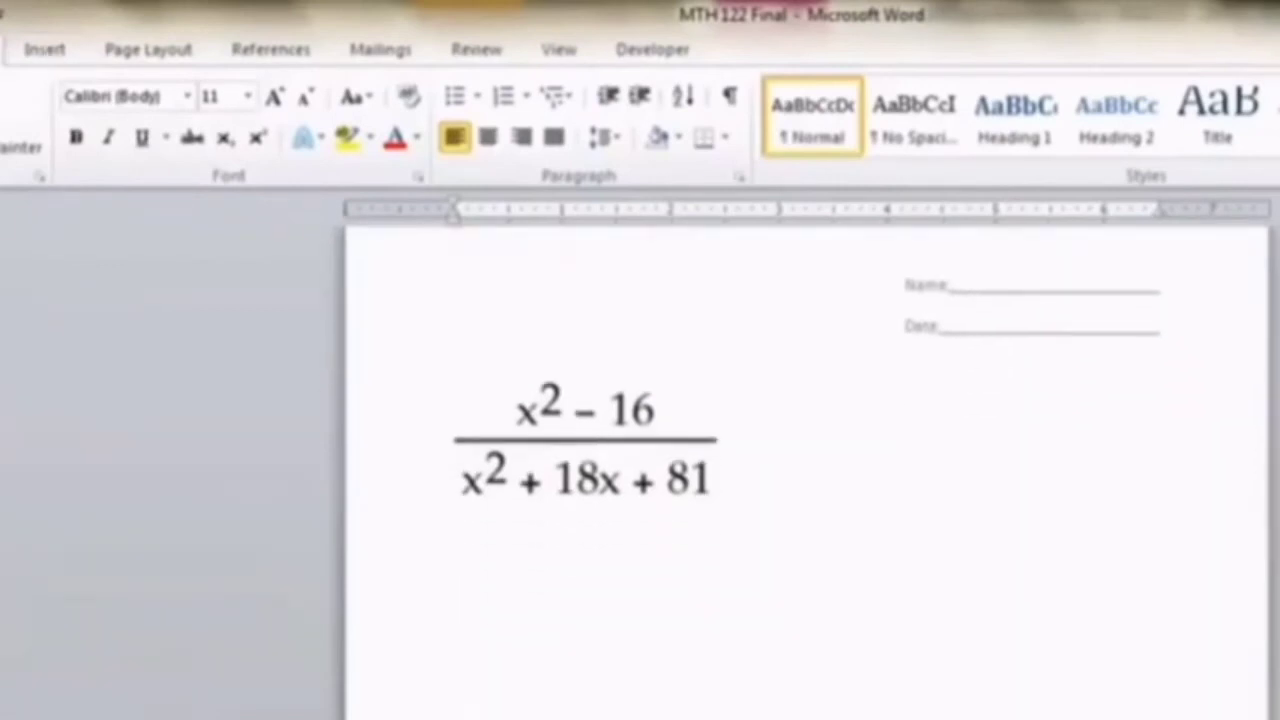
{"action": "left_click", "coordinate": [47, 50]}
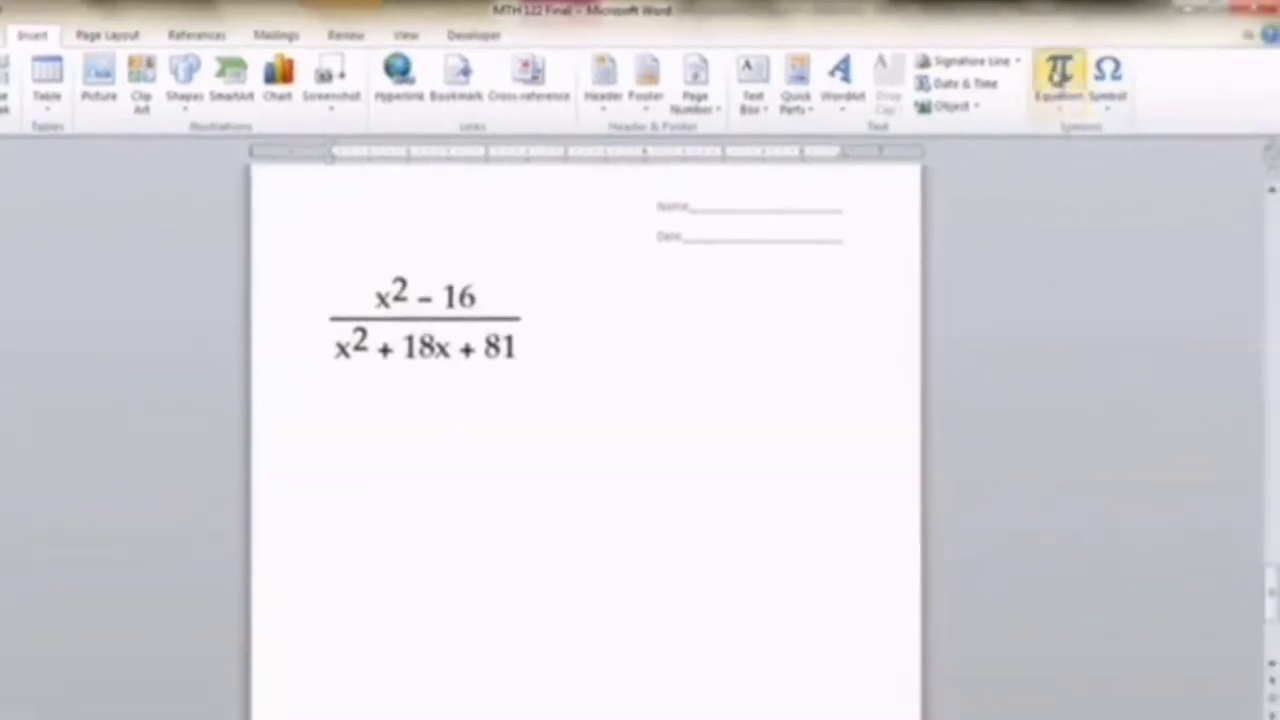
{"action": "left_click", "coordinate": [1058, 75]}
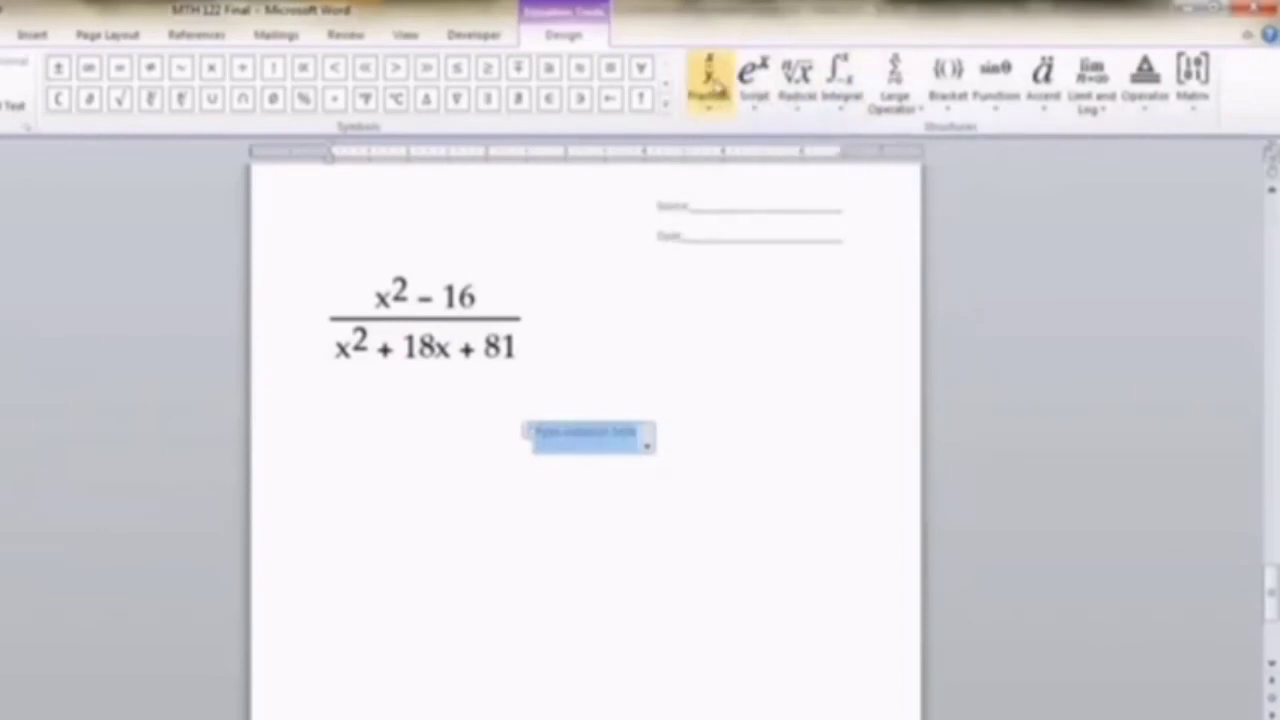
{"action": "left_click", "coordinate": [710, 80]}
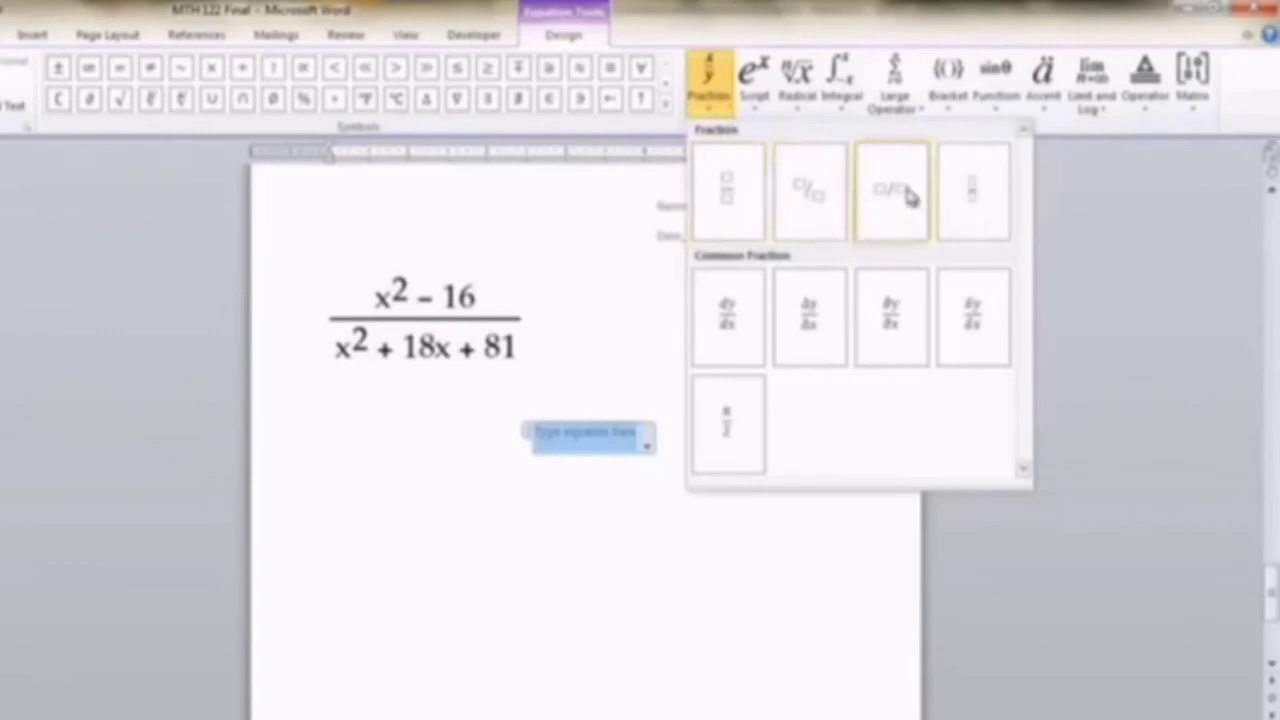
{"action": "left_click", "coordinate": [728, 200]}
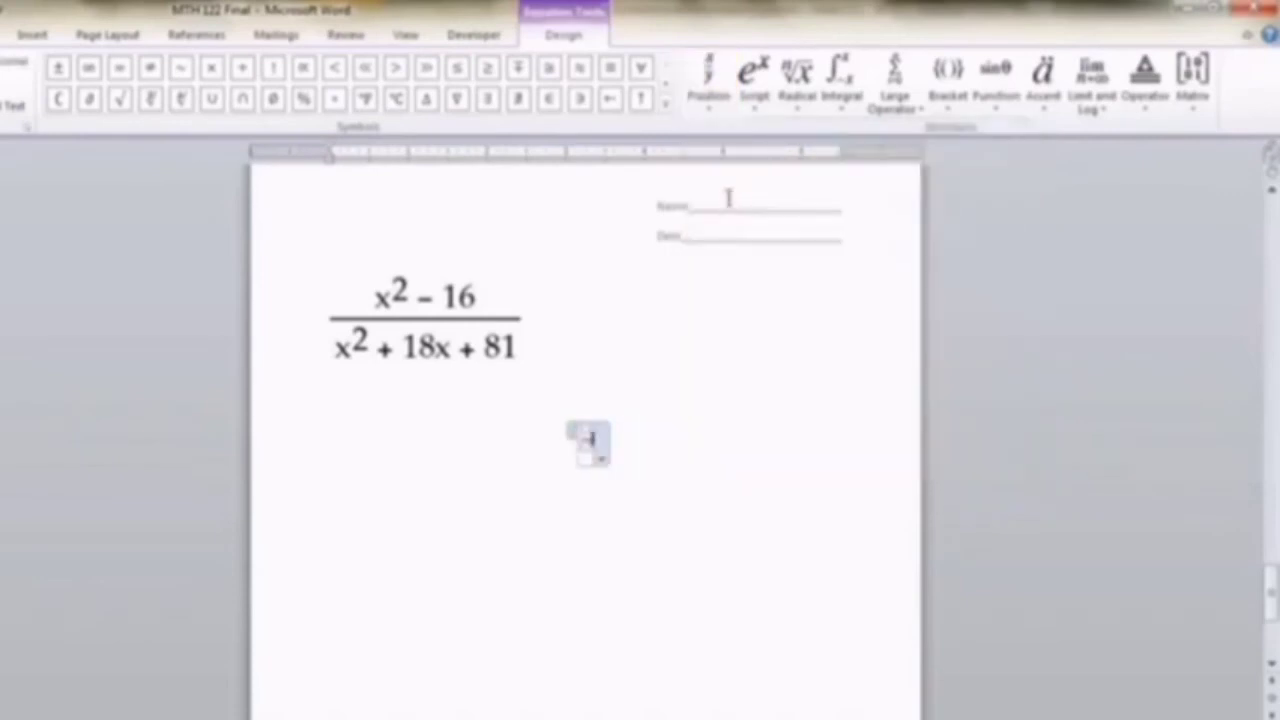
- Fill the fraction's numerator with x² − 16, using the ready-made x² script
{"action": "type", "text": "4"}
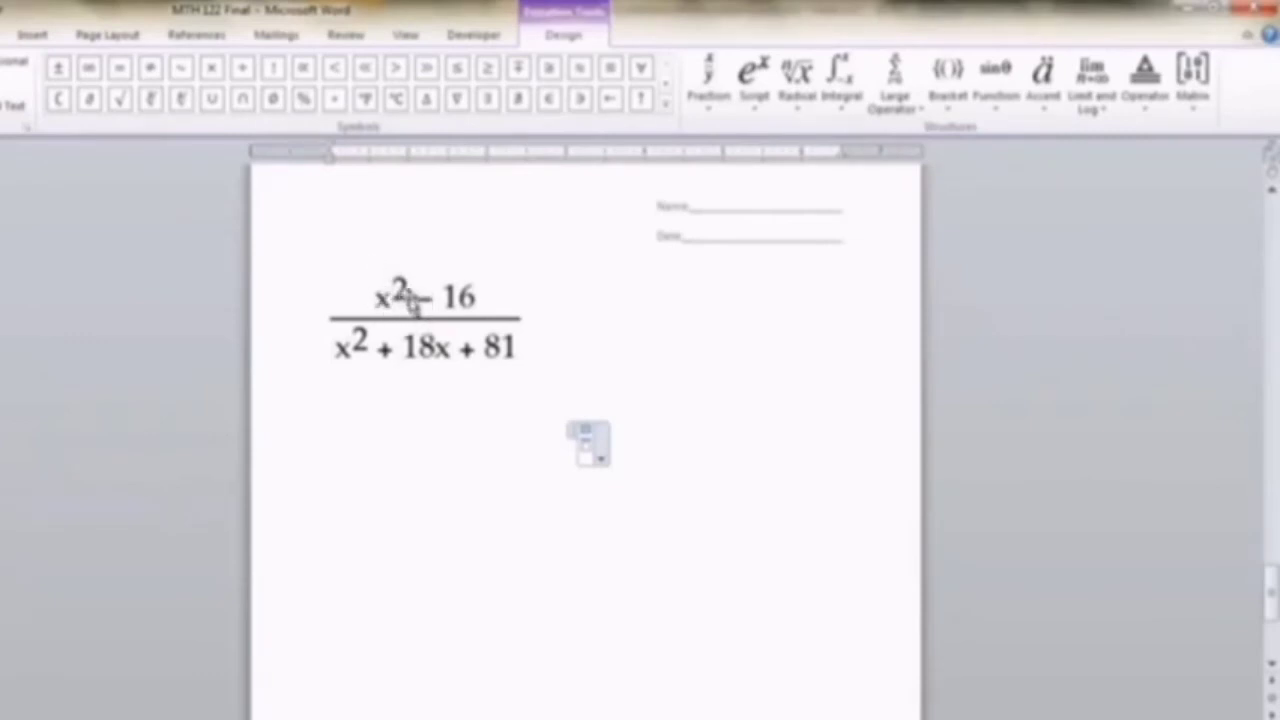
{"action": "left_click", "coordinate": [755, 100]}
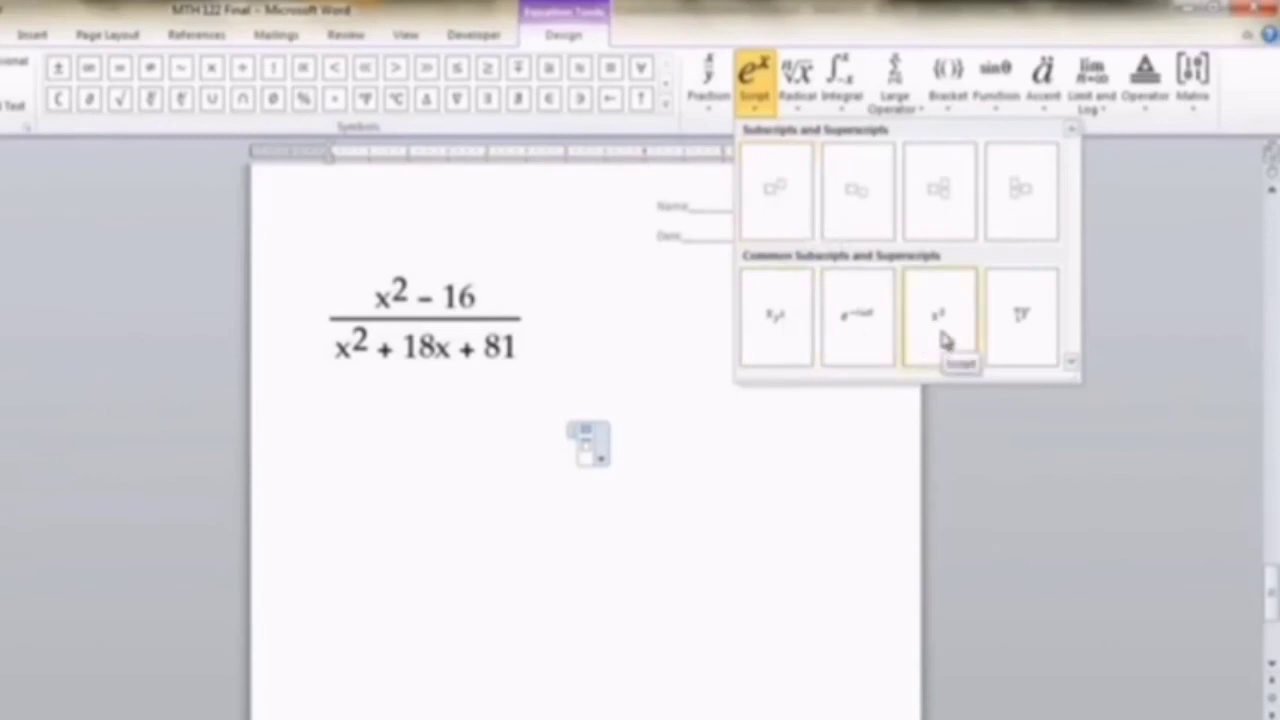
{"action": "left_click", "coordinate": [945, 340]}
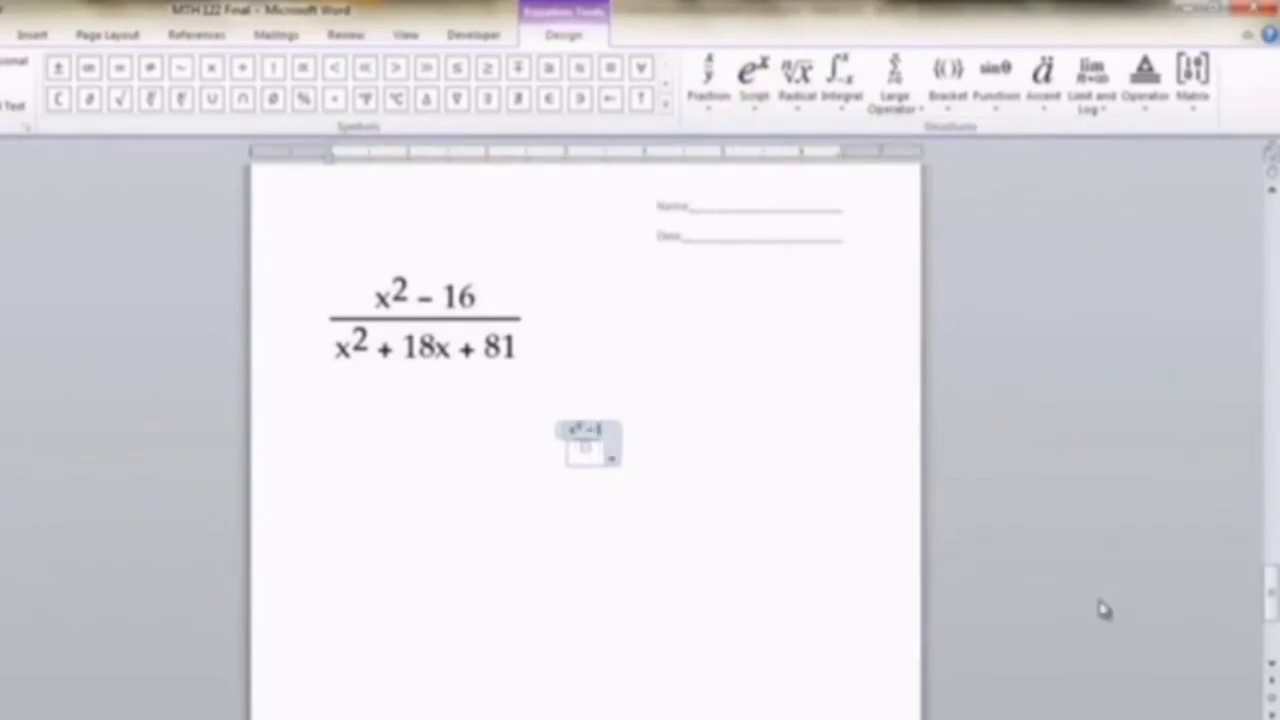
{"action": "type", "text": "6"}
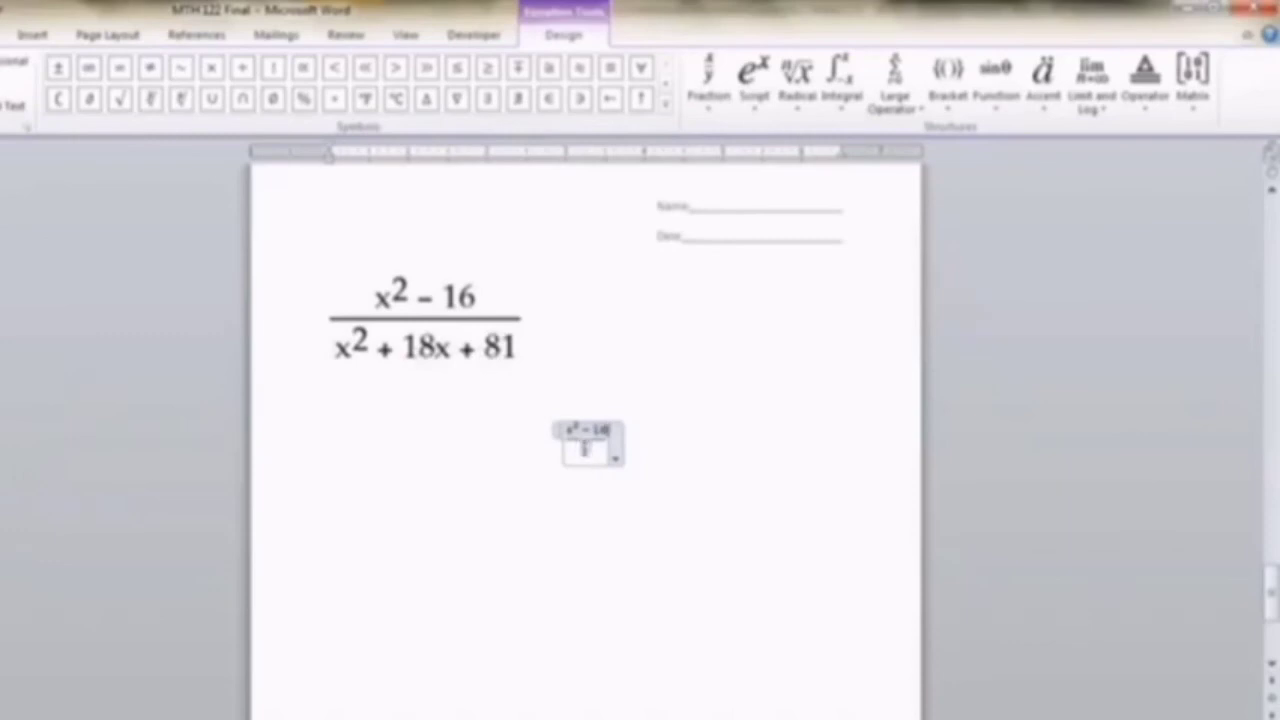
- Fill the fraction's denominator with x² + 18x + 81, using a superscript structure for x², and leave the equation
{"action": "left_click", "coordinate": [585, 449]}
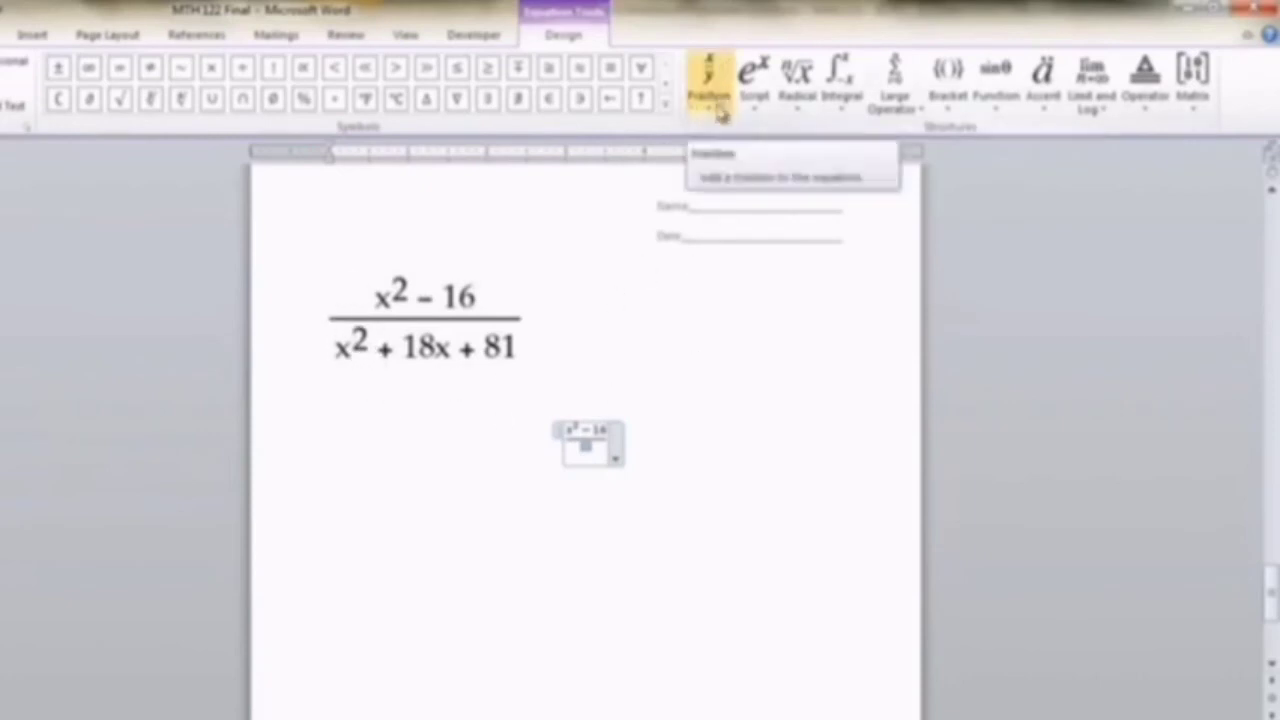
{"action": "left_click", "coordinate": [755, 100]}
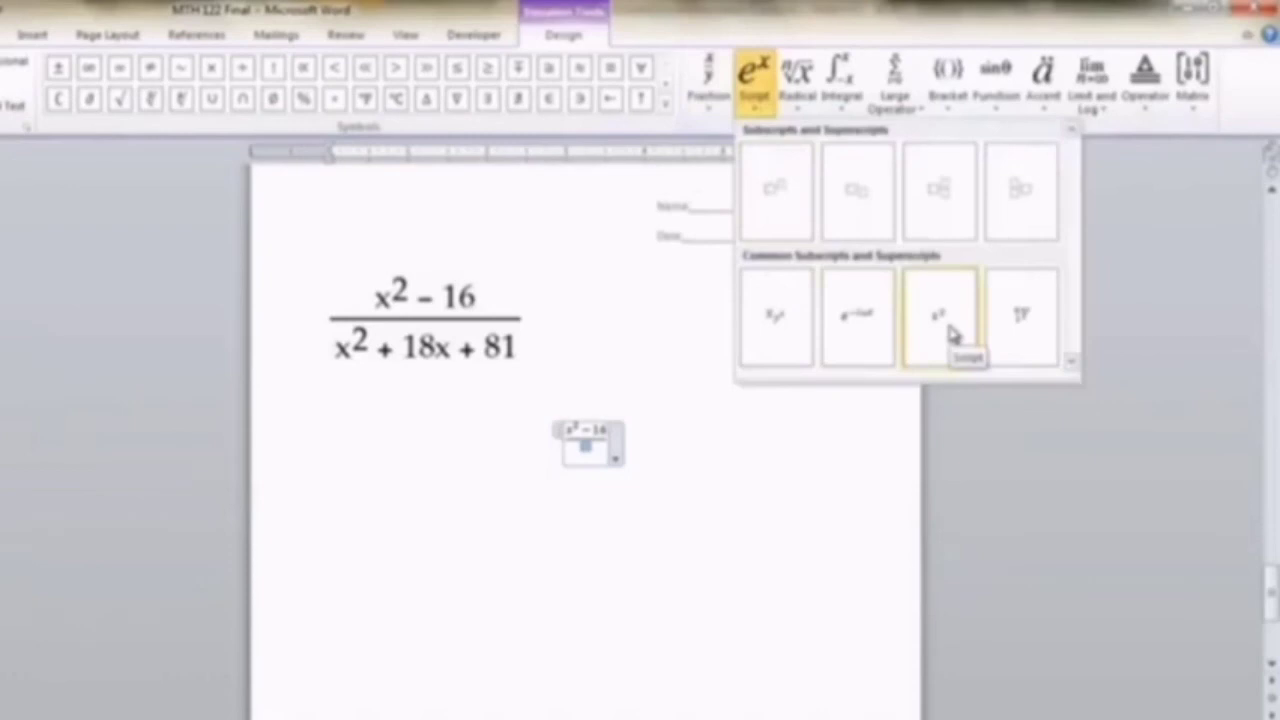
{"action": "left_click", "coordinate": [775, 212]}
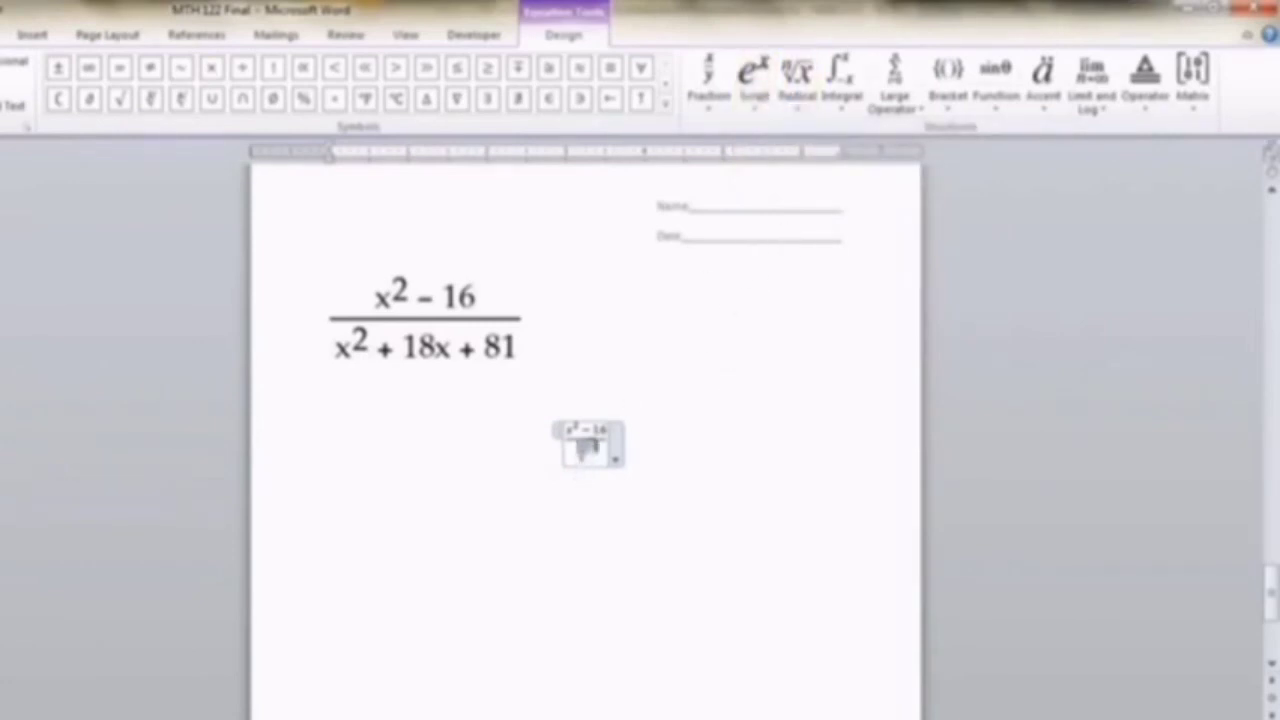
{"action": "type", "text": "x²"}
{"action": "type", "text": "+ 18x + 81"}
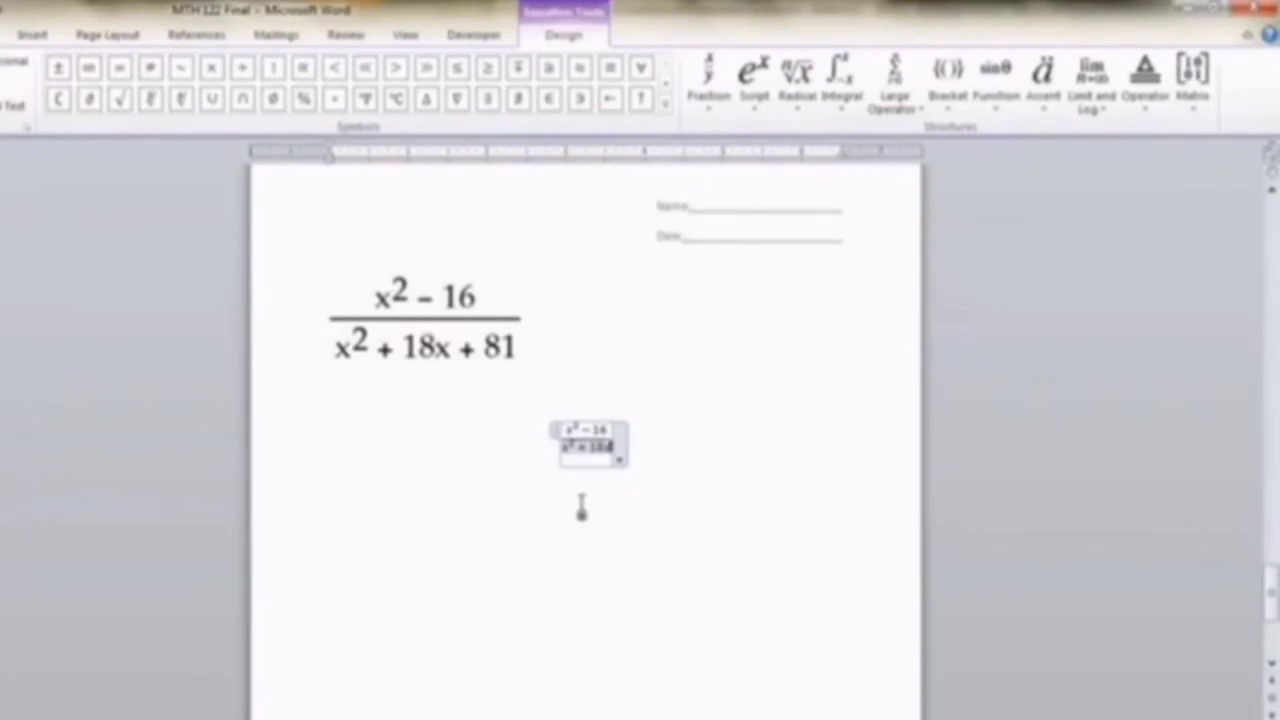
{"action": "type", "text": "+ 81"}
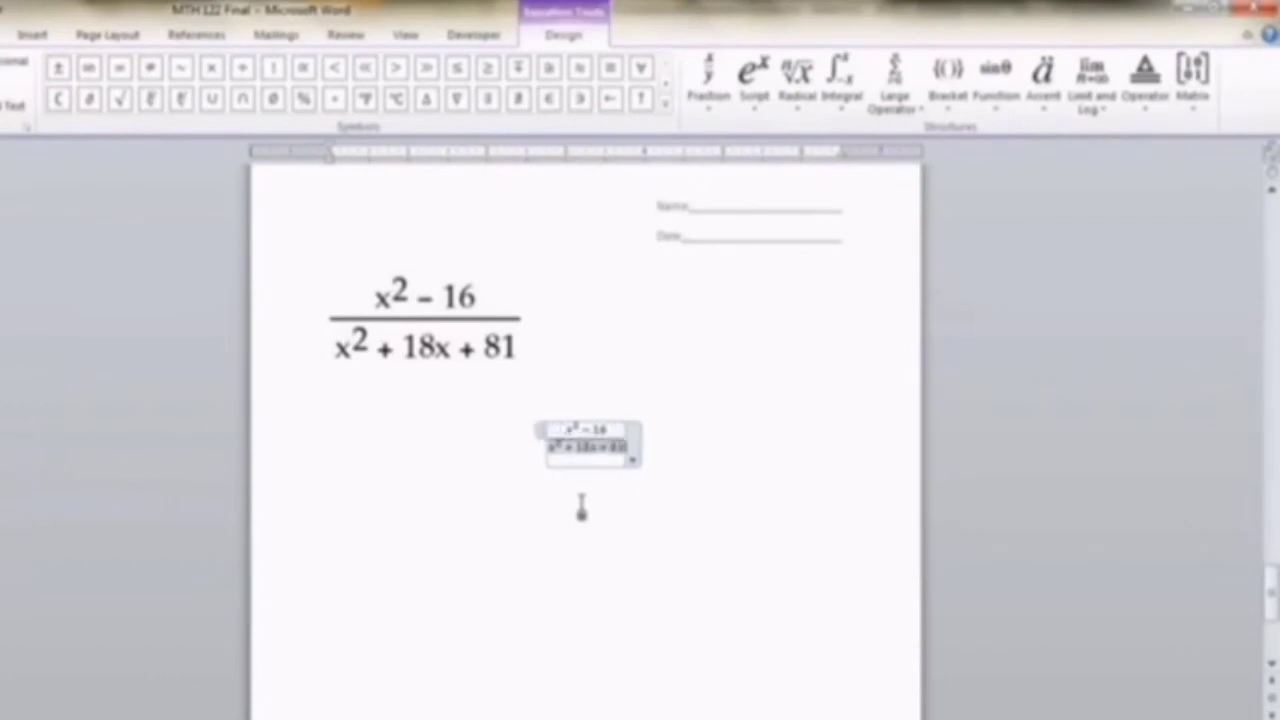
{"action": "left_click", "coordinate": [709, 560]}
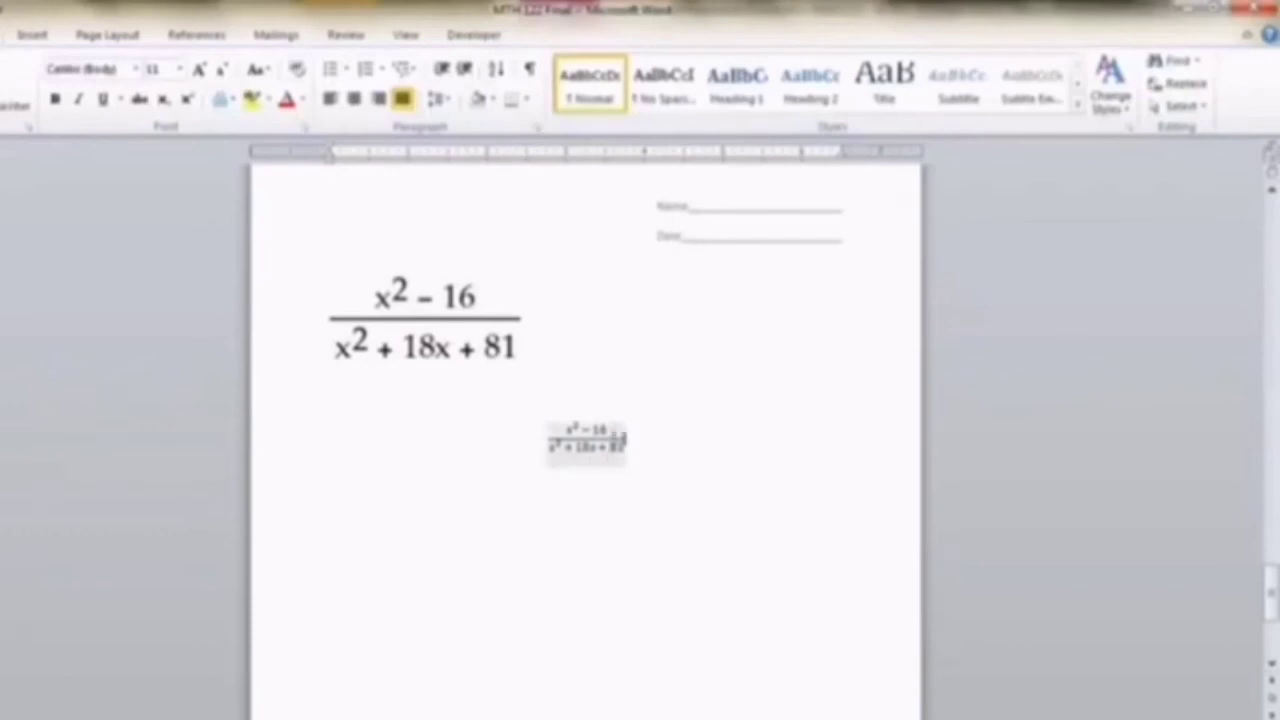
- Set the whole typed fraction equation to font size 28
{"action": "left_click_drag", "start_coordinate": [561, 429], "coordinate": [625, 450]}
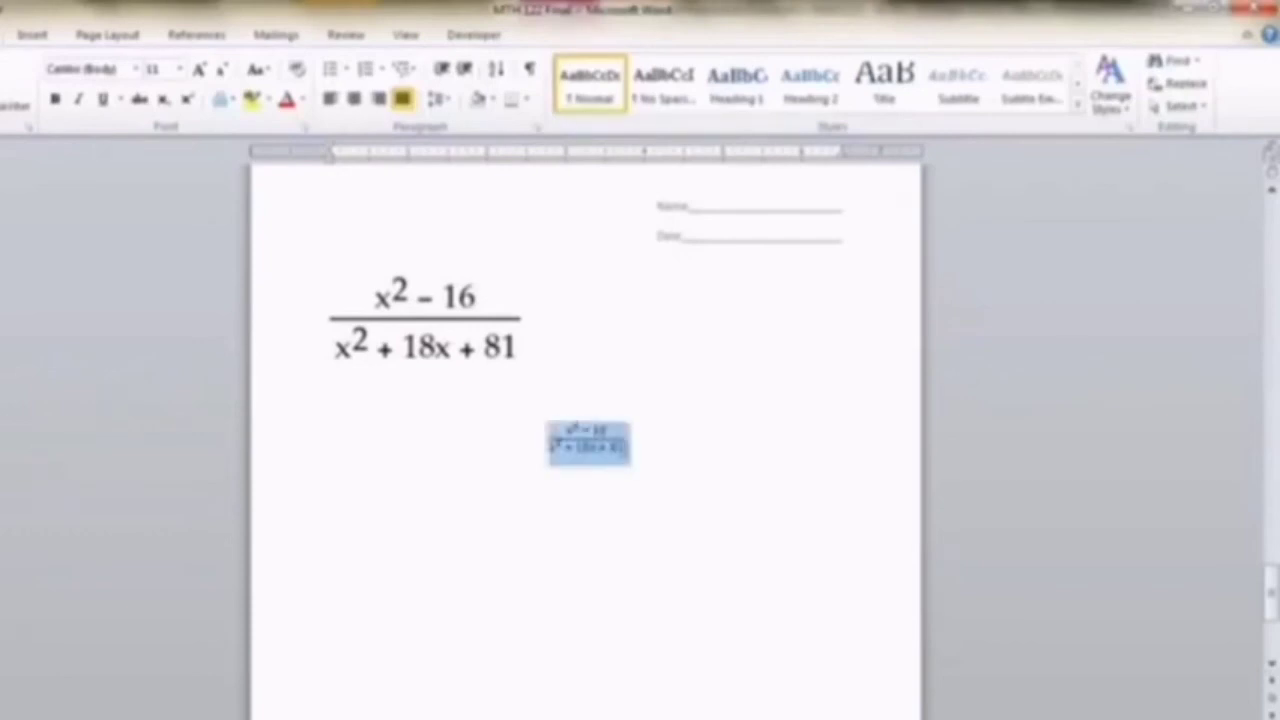
{"action": "left_click", "coordinate": [180, 70]}
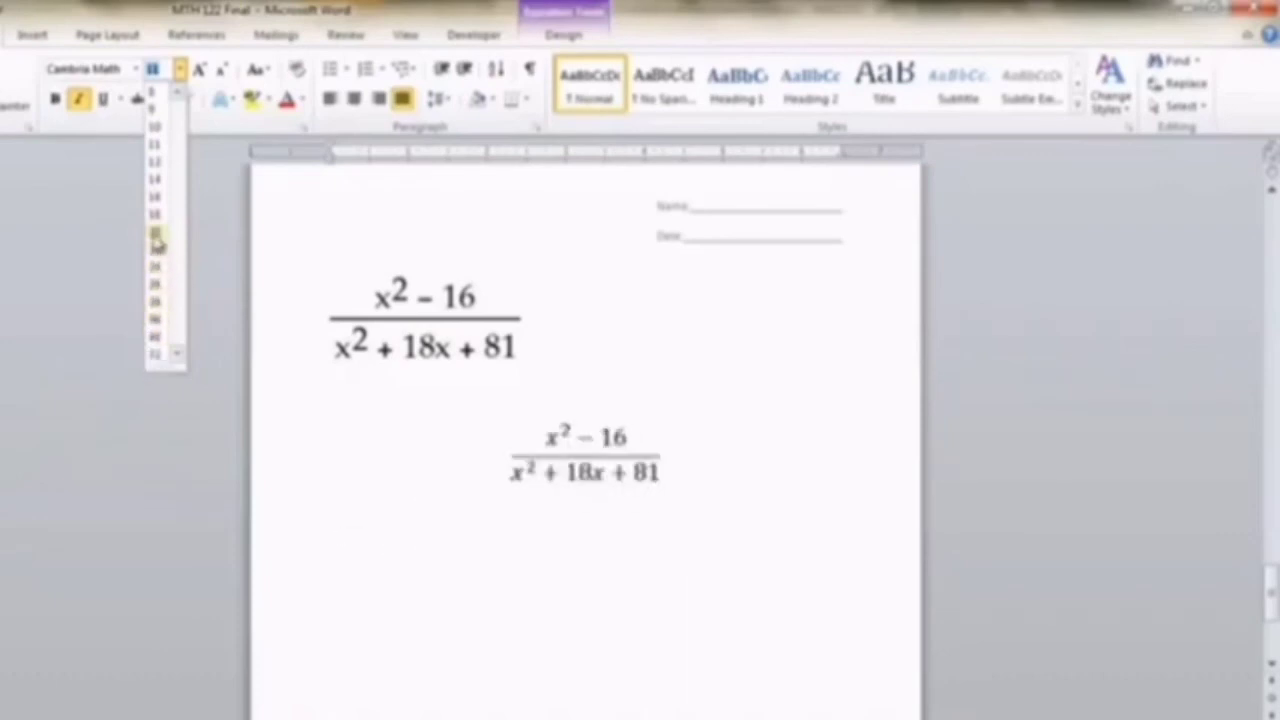
{"action": "left_click", "coordinate": [157, 307]}
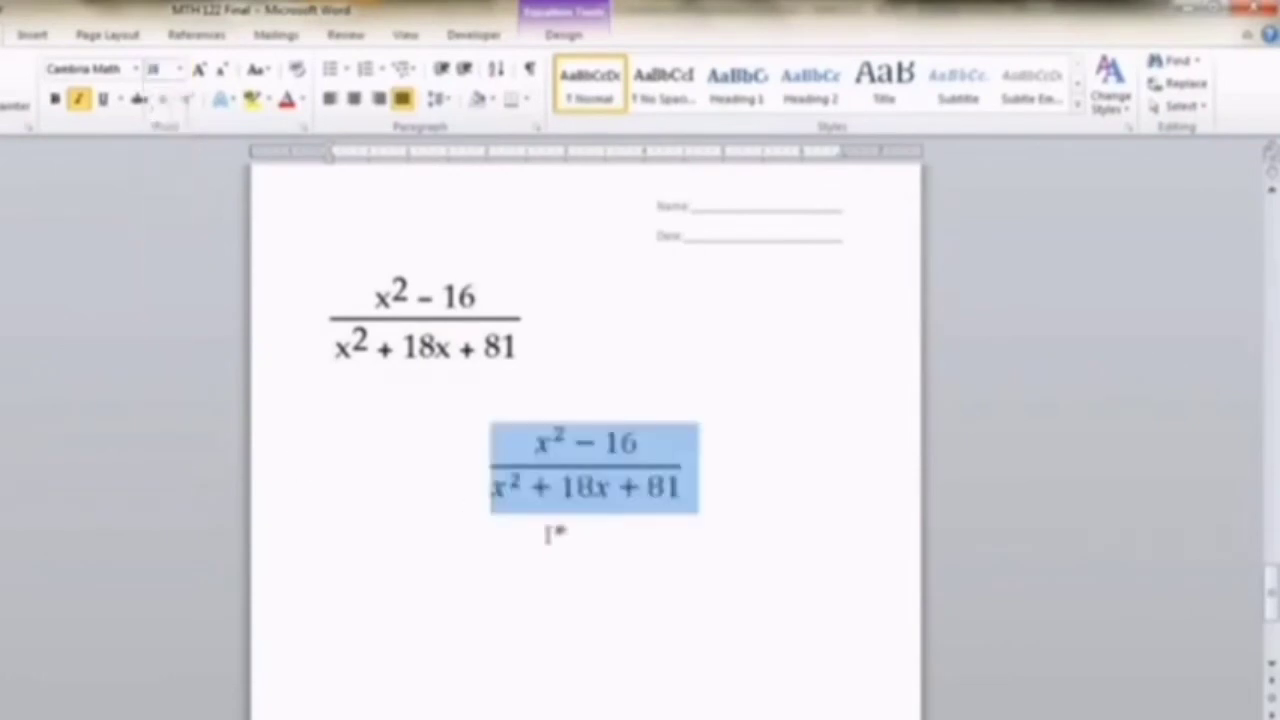
{"action": "left_click", "coordinate": [557, 591]}
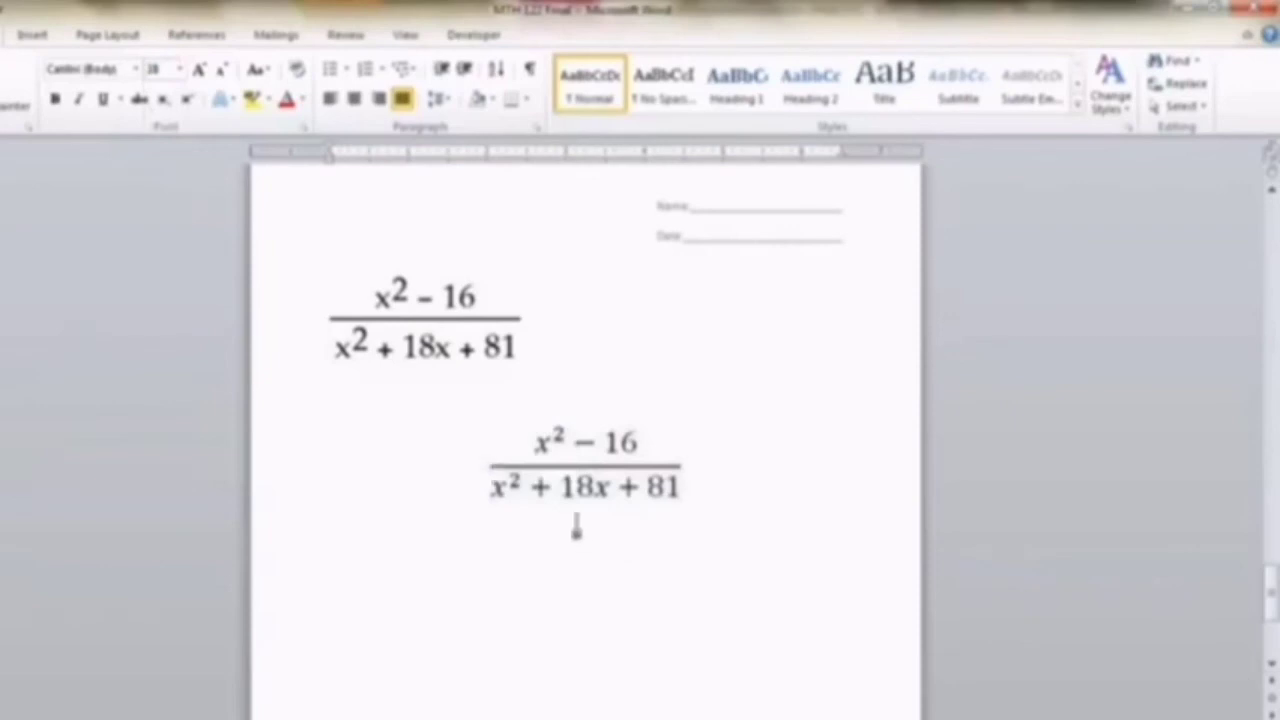
- Change the typed fraction equation to inline and review its equation options
{"action": "left_click", "coordinate": [638, 479]}
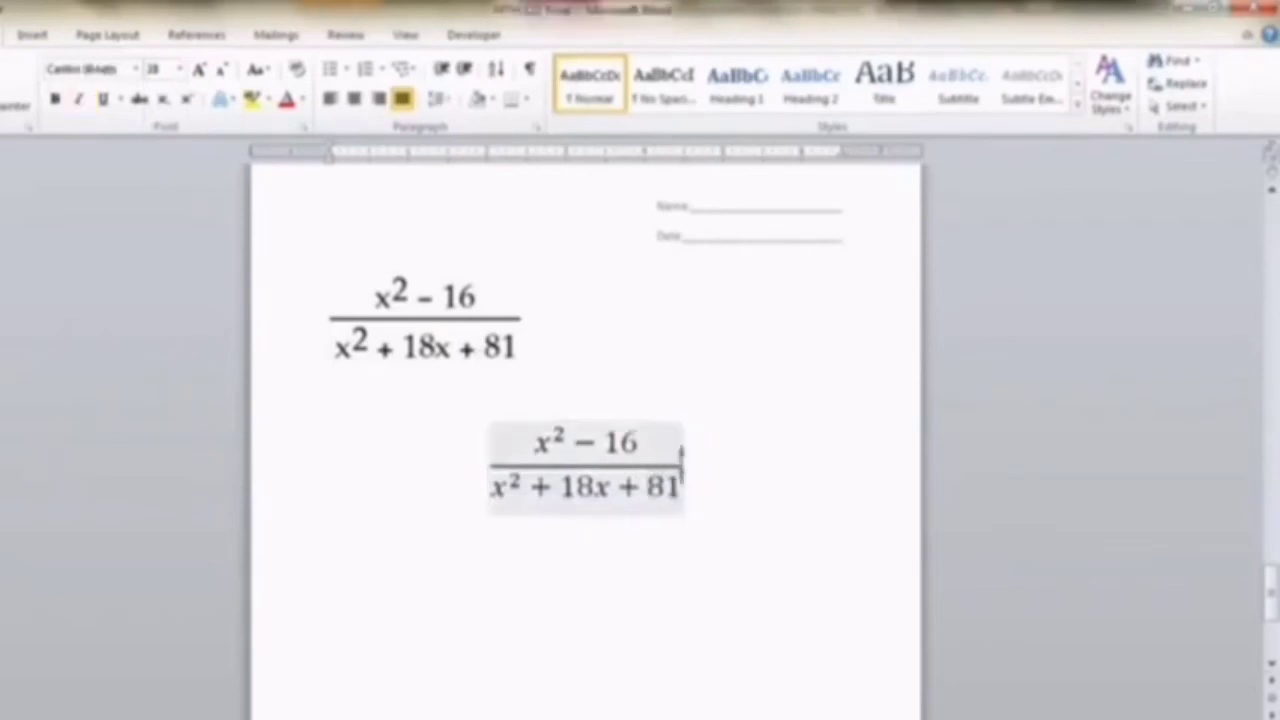
{"action": "left_click", "coordinate": [695, 505]}
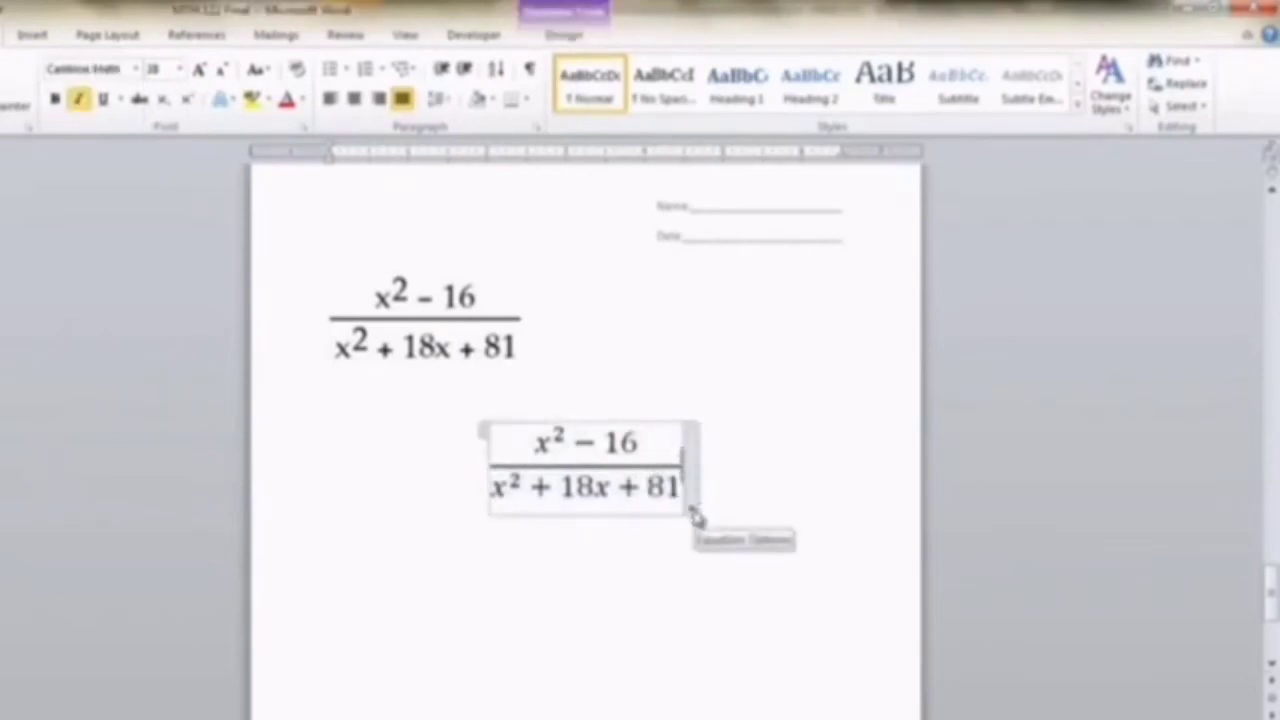
{"action": "left_click", "coordinate": [694, 513]}
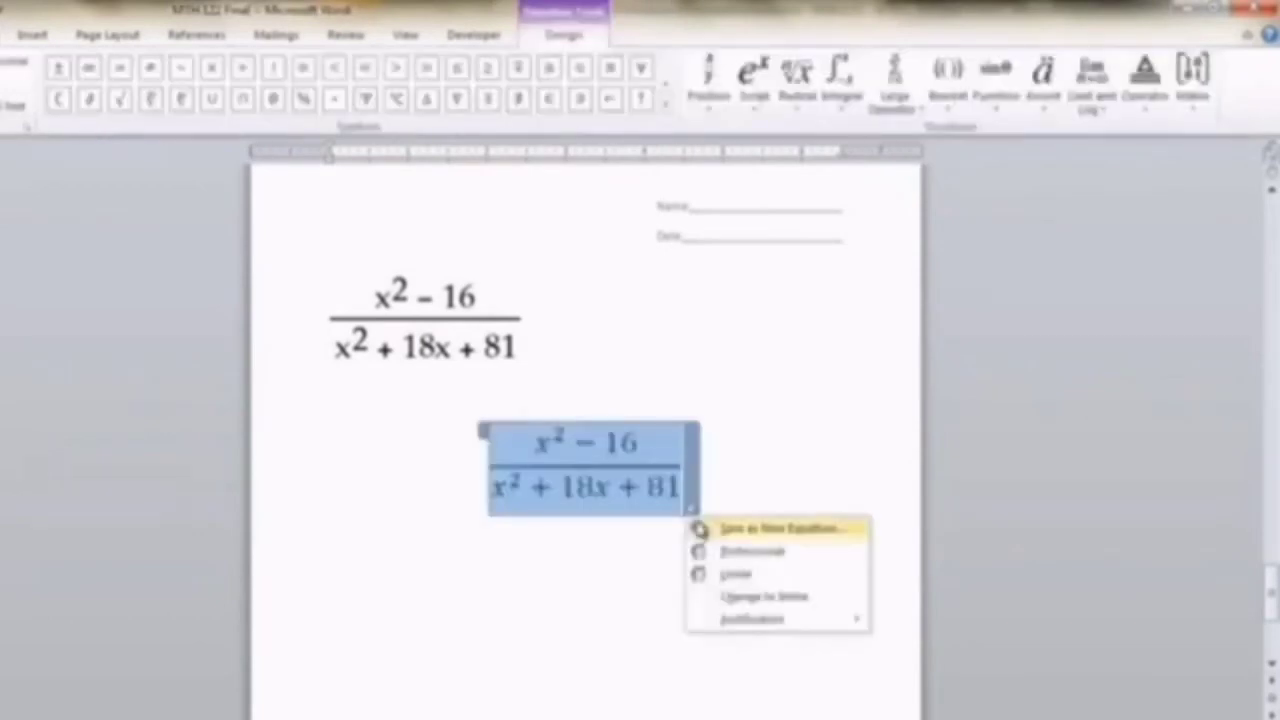
{"action": "left_click", "coordinate": [772, 598]}
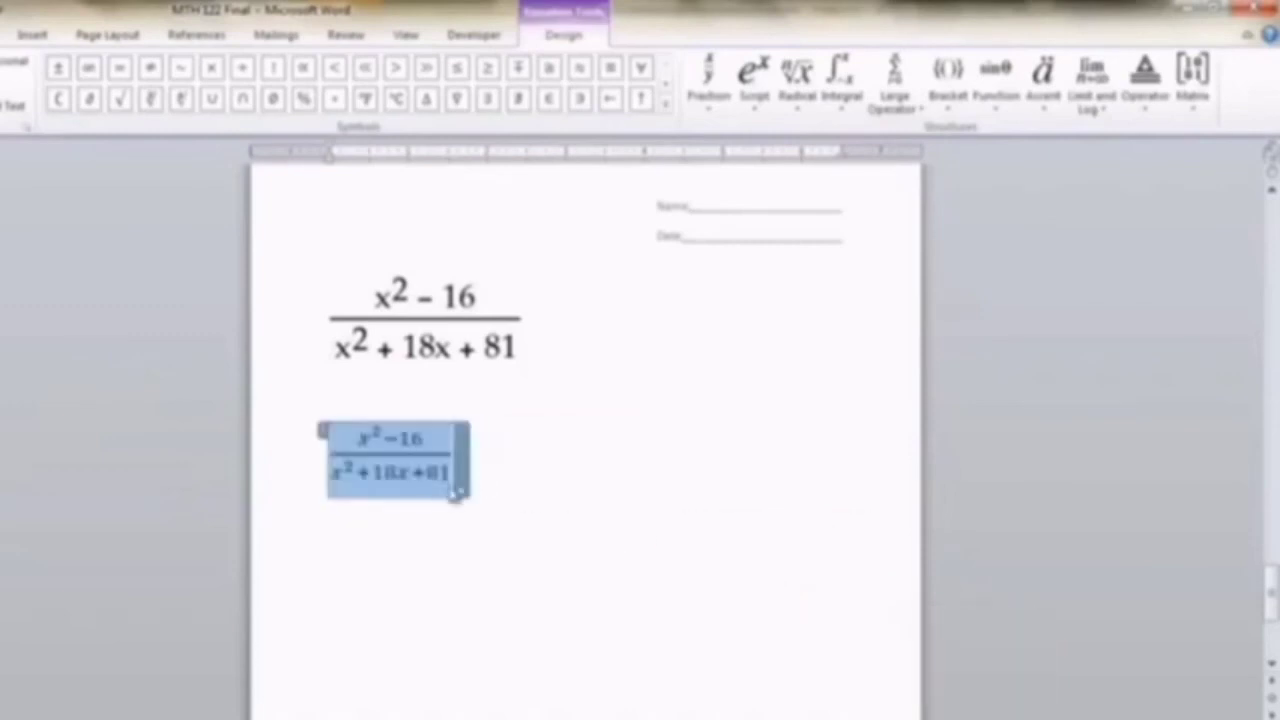
{"action": "left_click", "coordinate": [463, 492]}
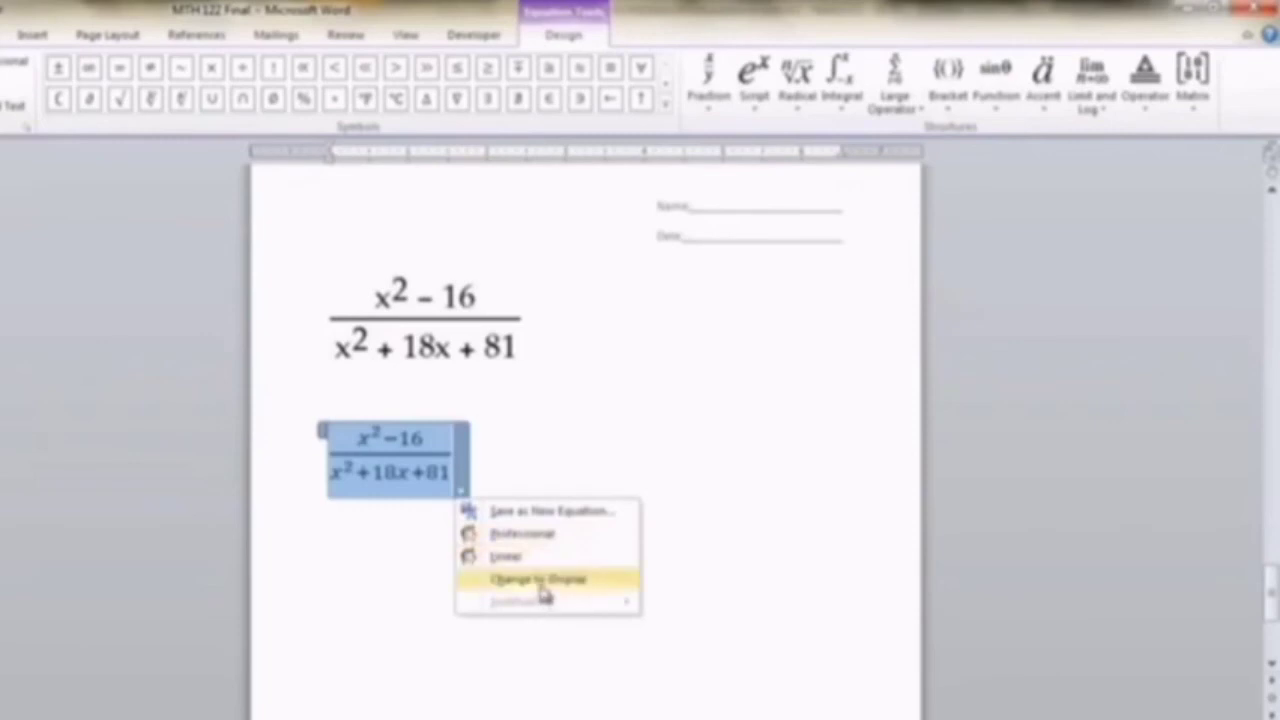
{"action": "left_click", "coordinate": [489, 437]}
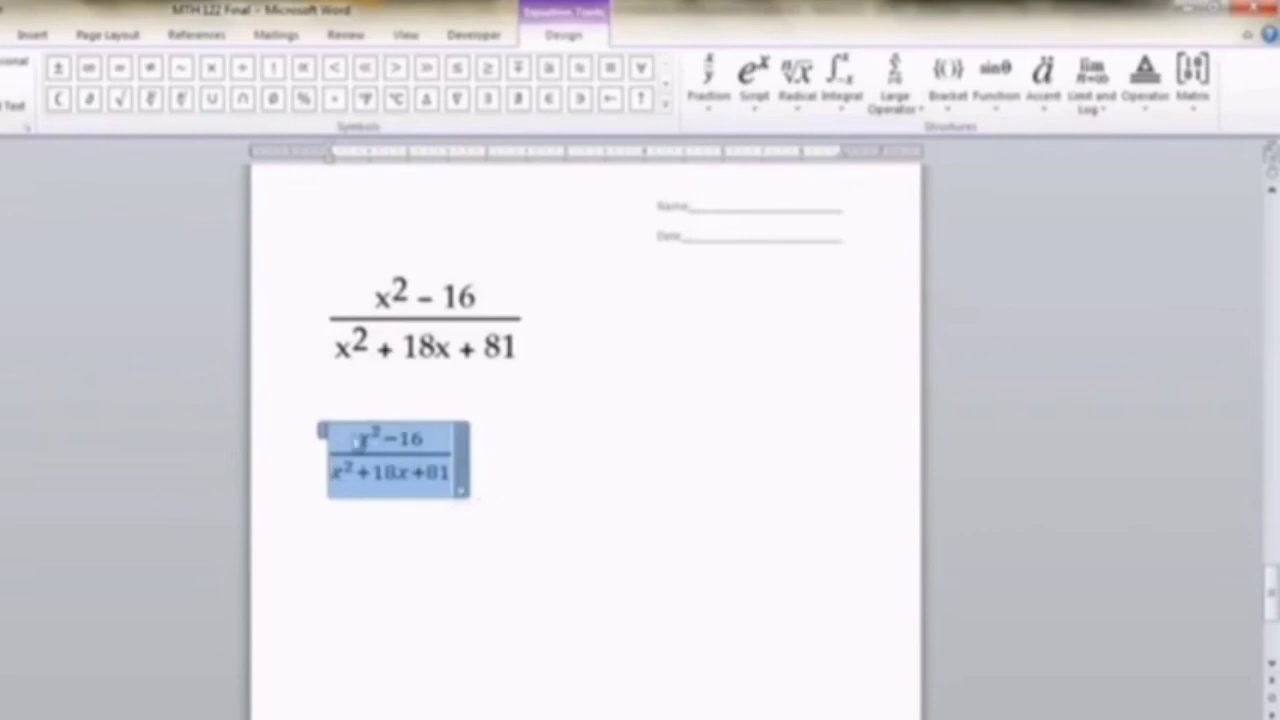
- Convert the typed fraction equation below the equation image to Linear format and deselect it
{"action": "left_click", "coordinate": [462, 490]}
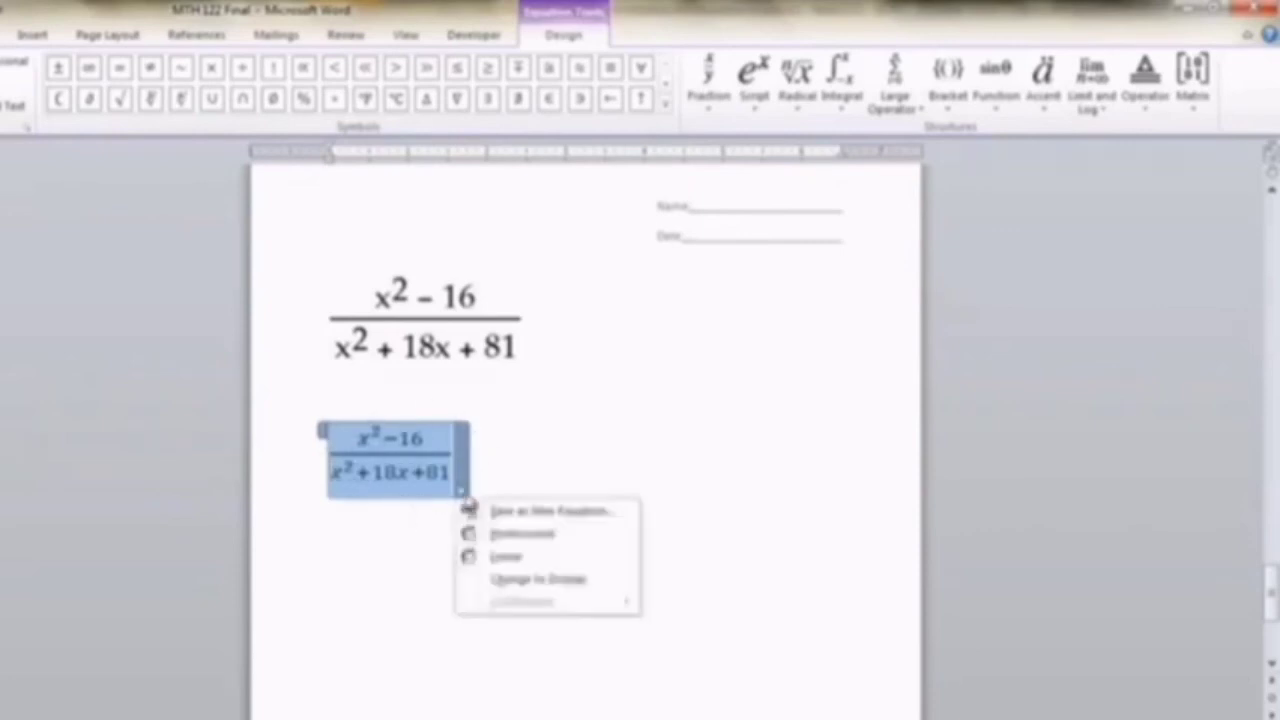
{"action": "left_click", "coordinate": [490, 557]}
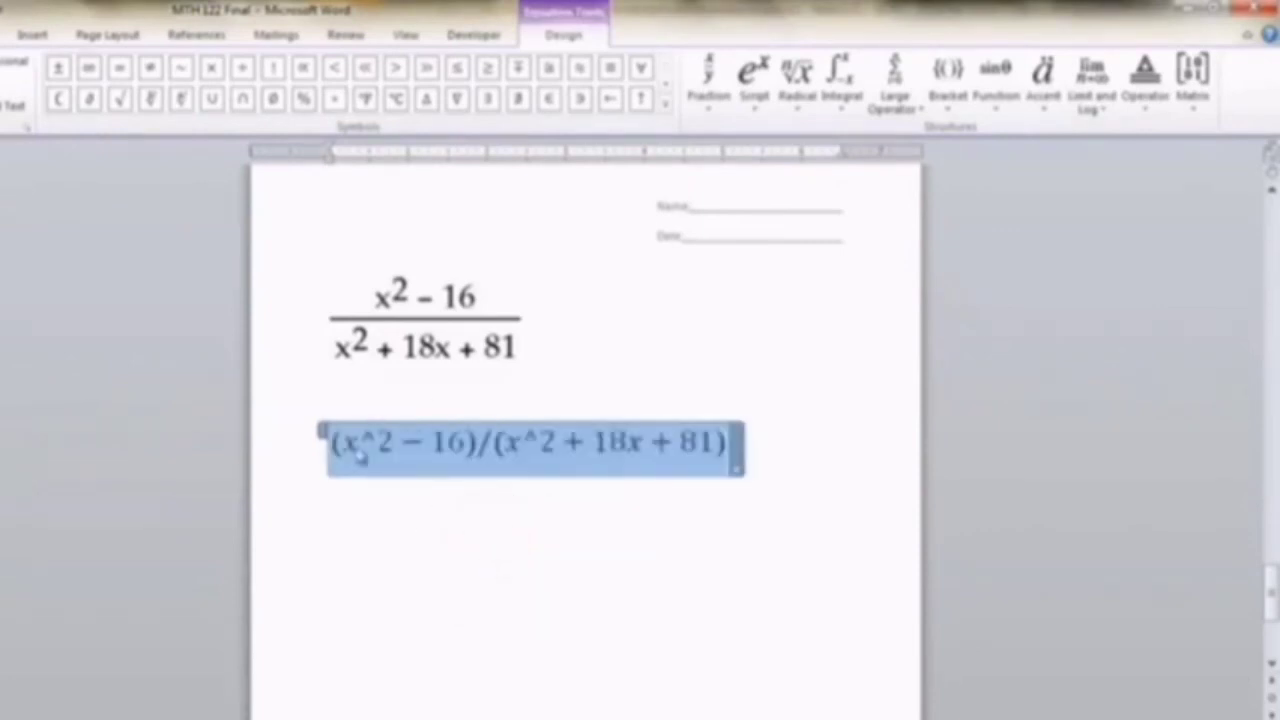
{"action": "left_click", "coordinate": [509, 537]}
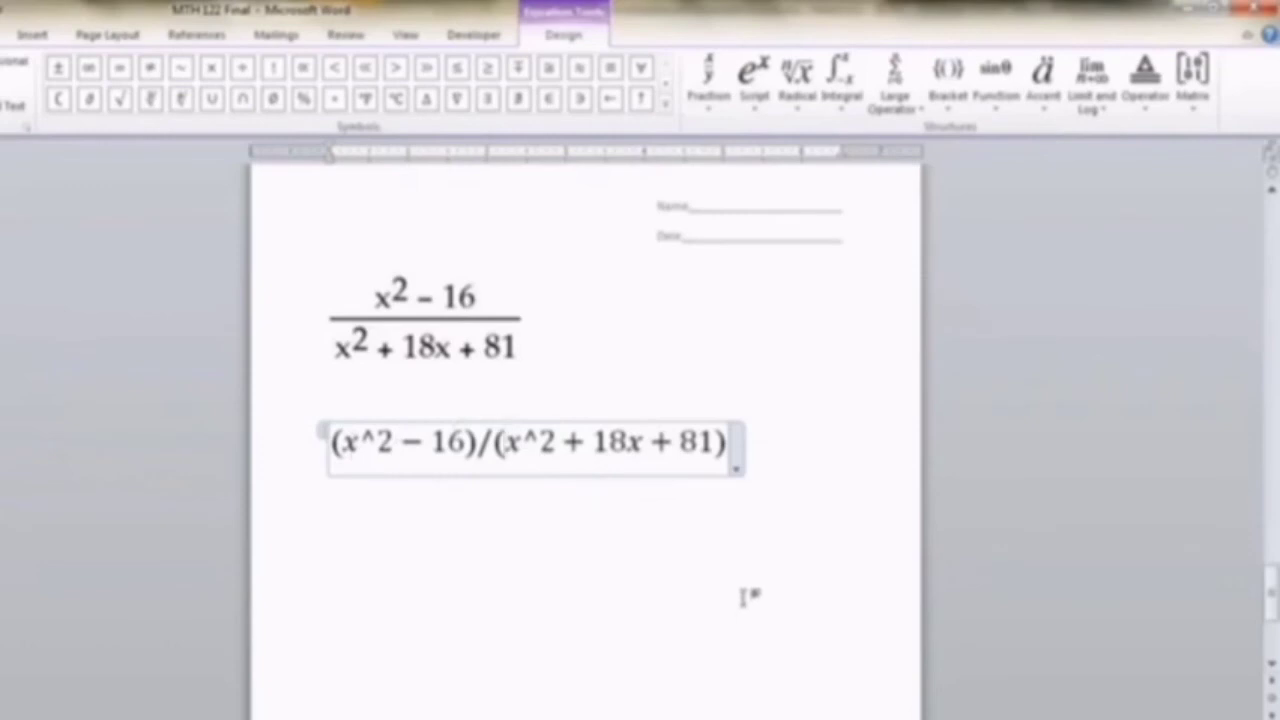
- Switch the linear fraction equation back to Professional format and leave the equation
{"action": "left_click", "coordinate": [737, 470]}
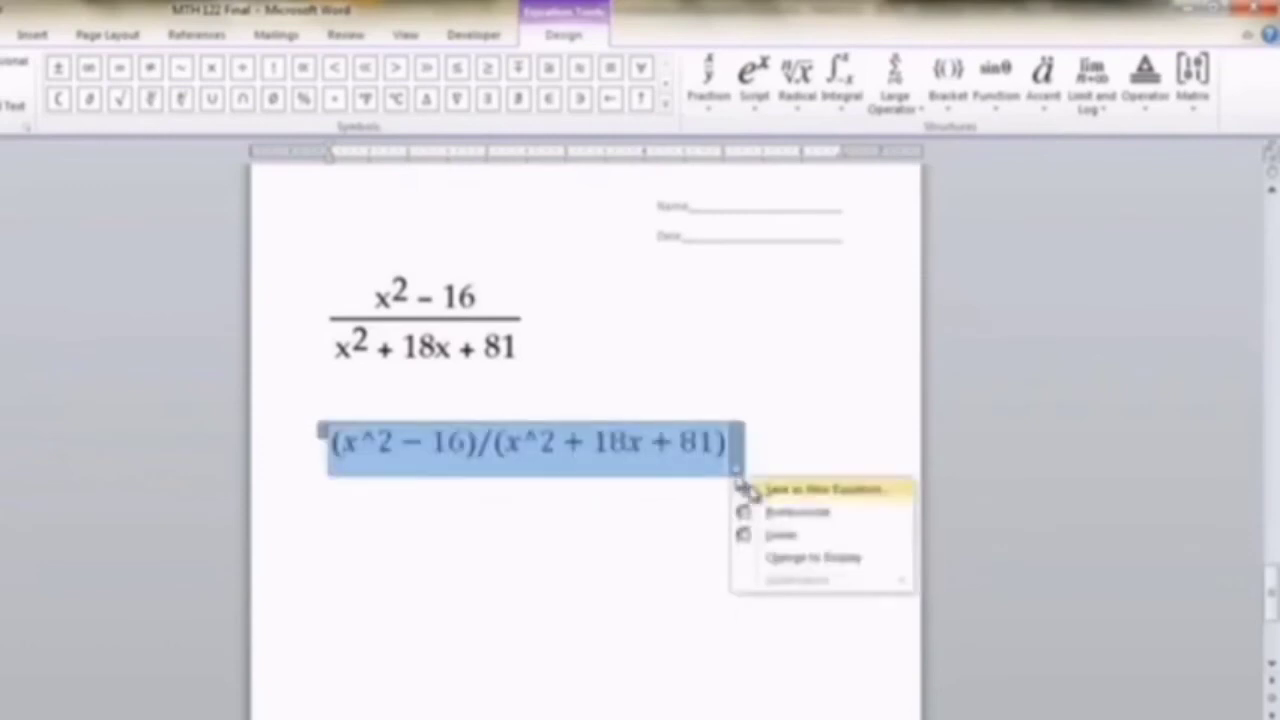
{"action": "left_click", "coordinate": [775, 513]}
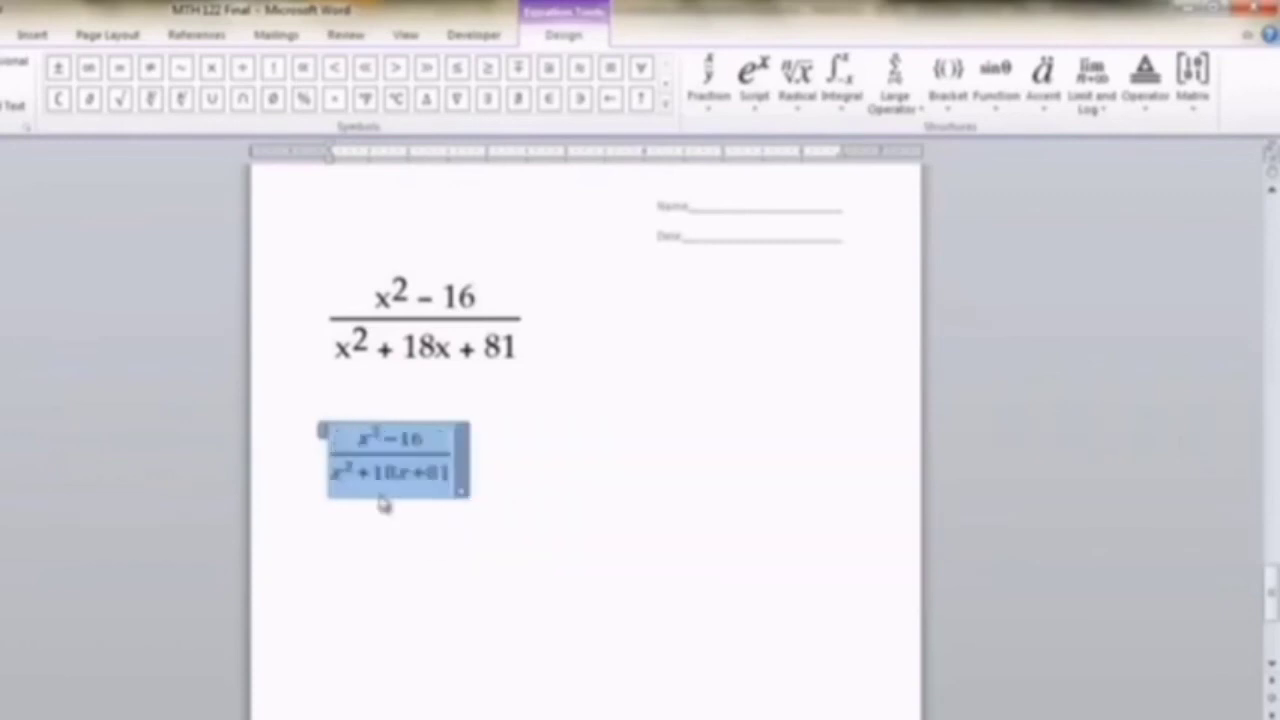
{"action": "left_click", "coordinate": [421, 545]}
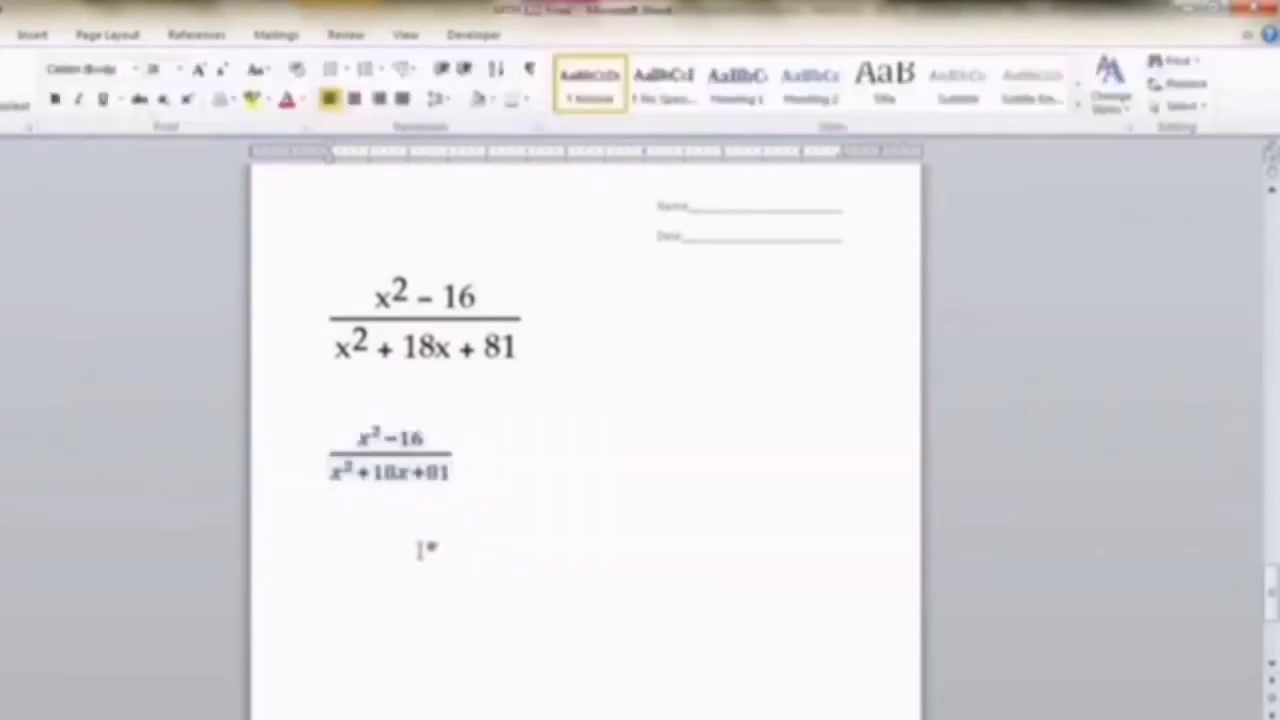